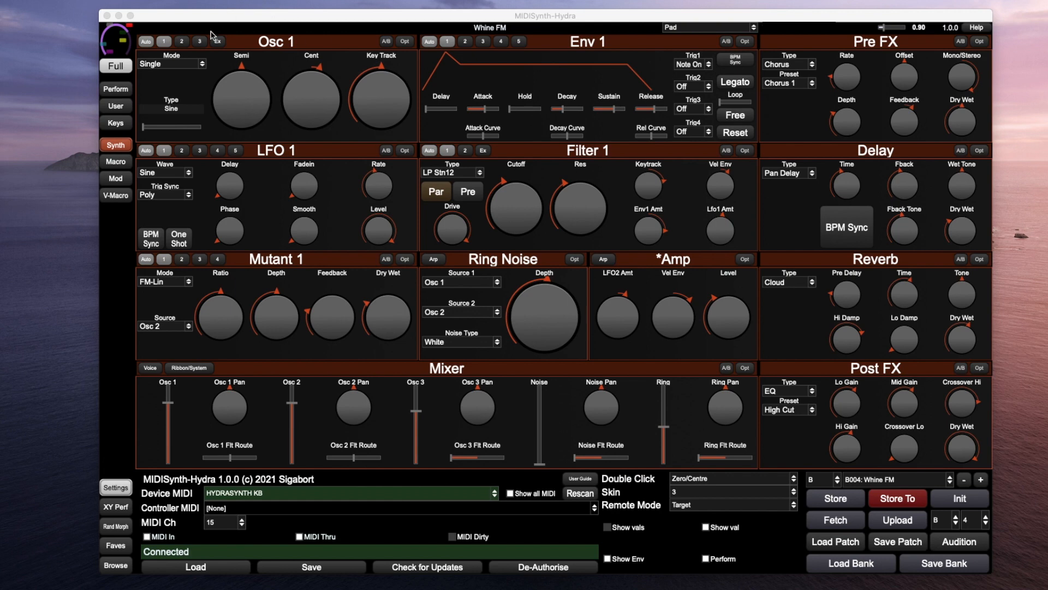
# Switch Osc 1 to Wavescan mode and browse both pages of the first slot's waveform grid
pyautogui.click(171, 64)
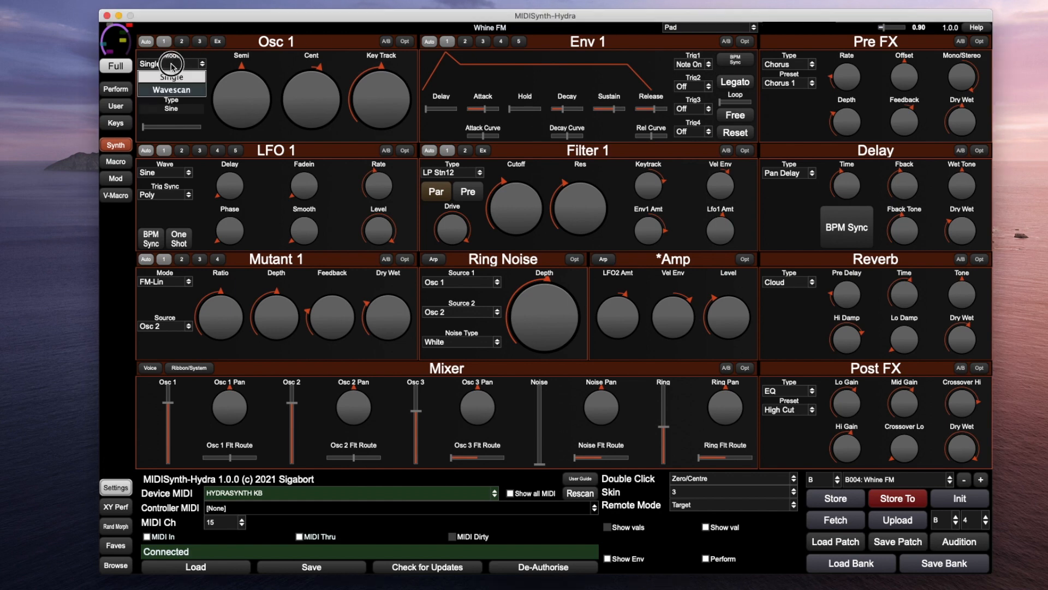
pyautogui.click(170, 90)
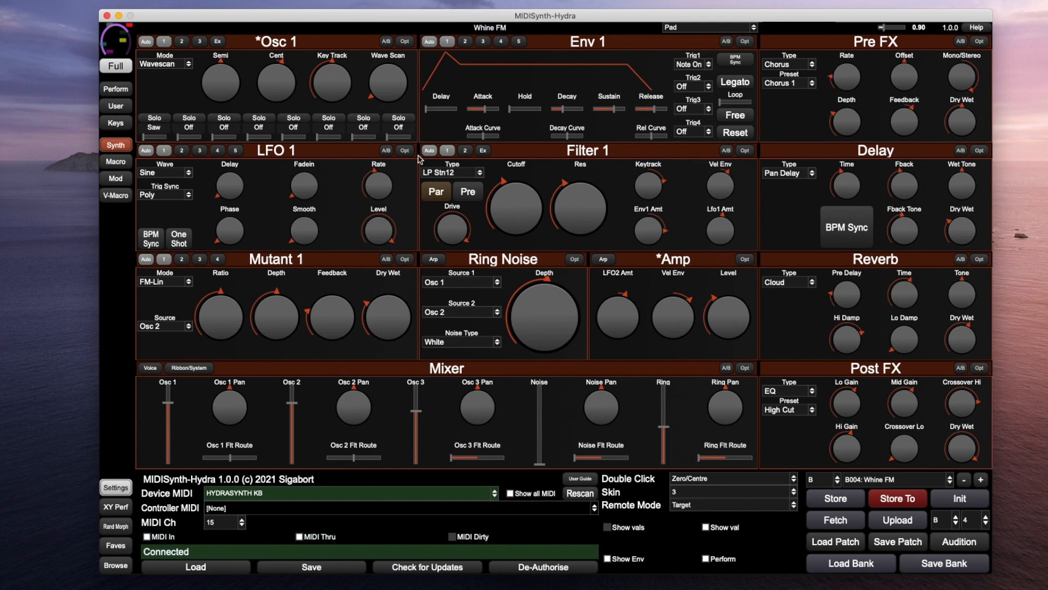
pyautogui.click(156, 127)
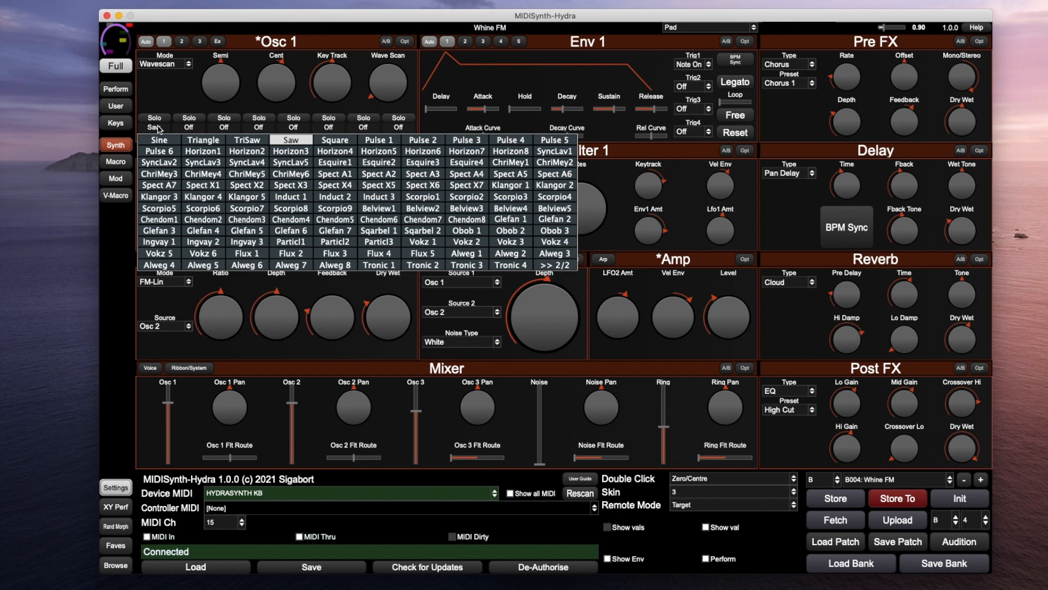
pyautogui.click(556, 266)
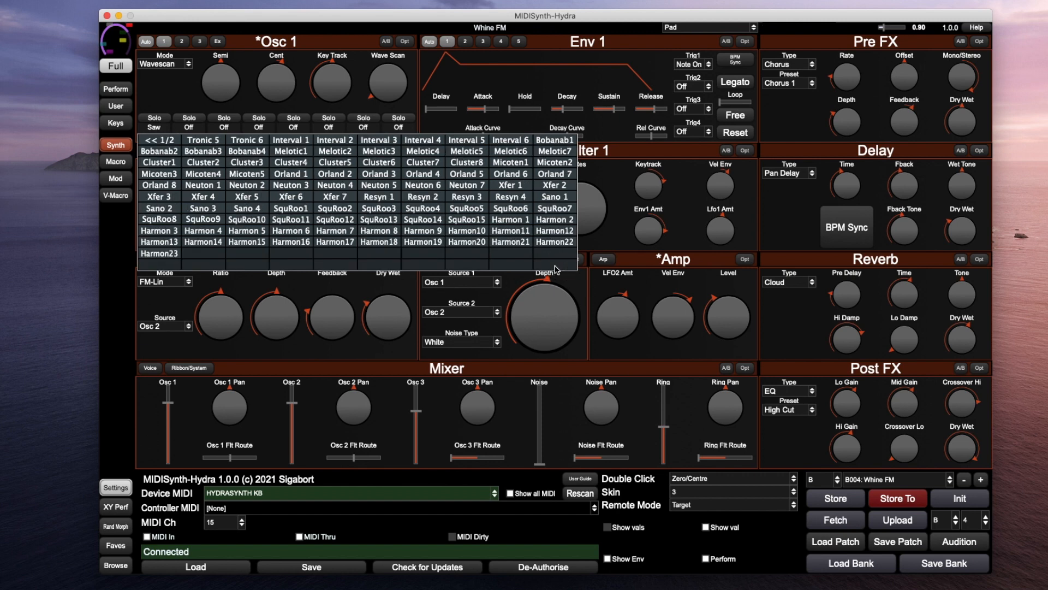
pyautogui.click(157, 141)
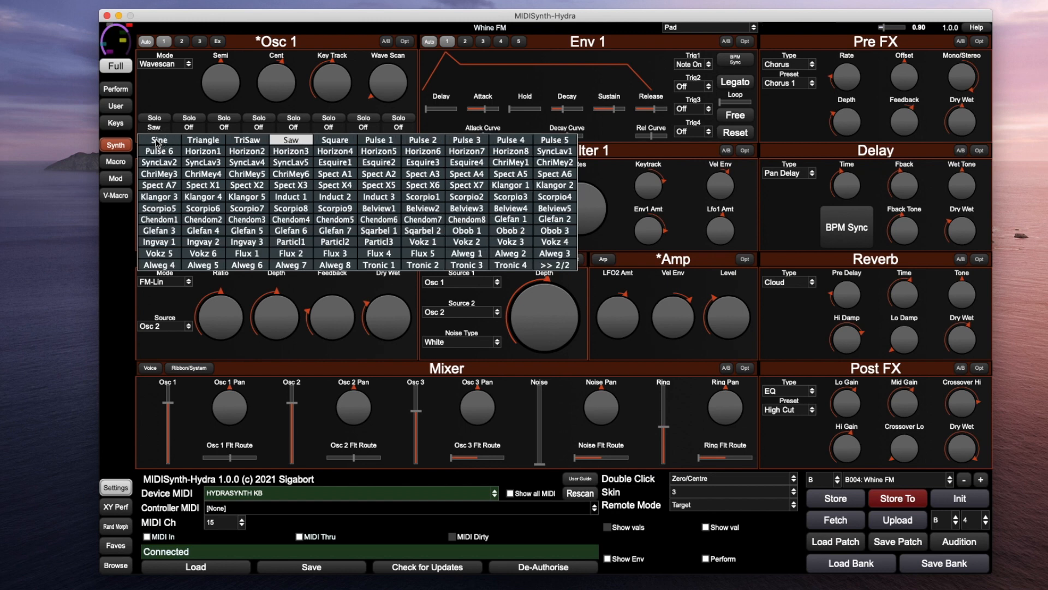
pyautogui.click(164, 90)
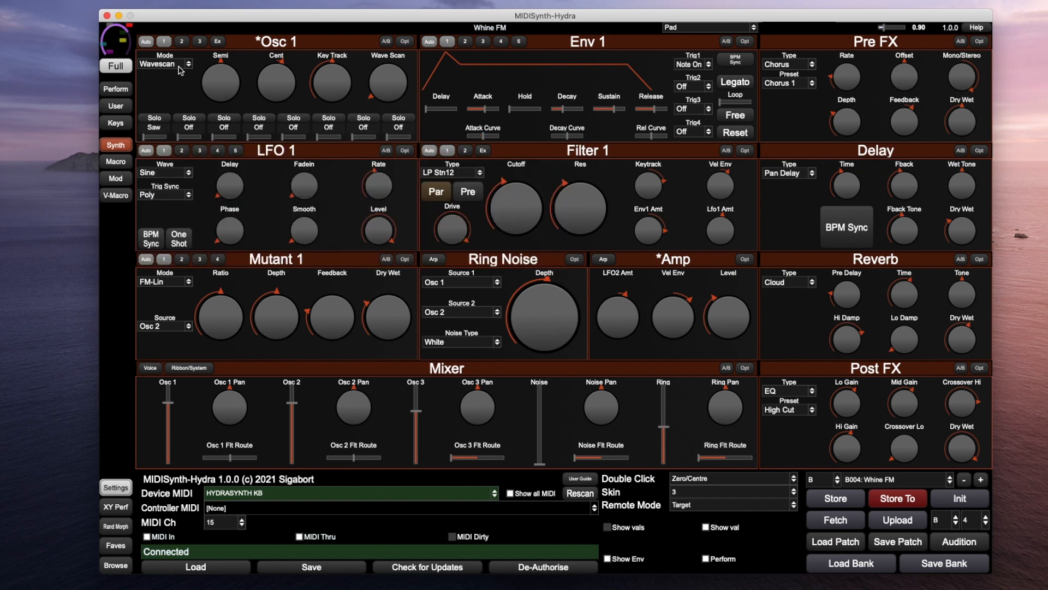
# Put Osc 1 back in Single mode, sweep its waveform type, and open the full waveform grid
pyautogui.click(180, 65)
pyautogui.click(168, 78)
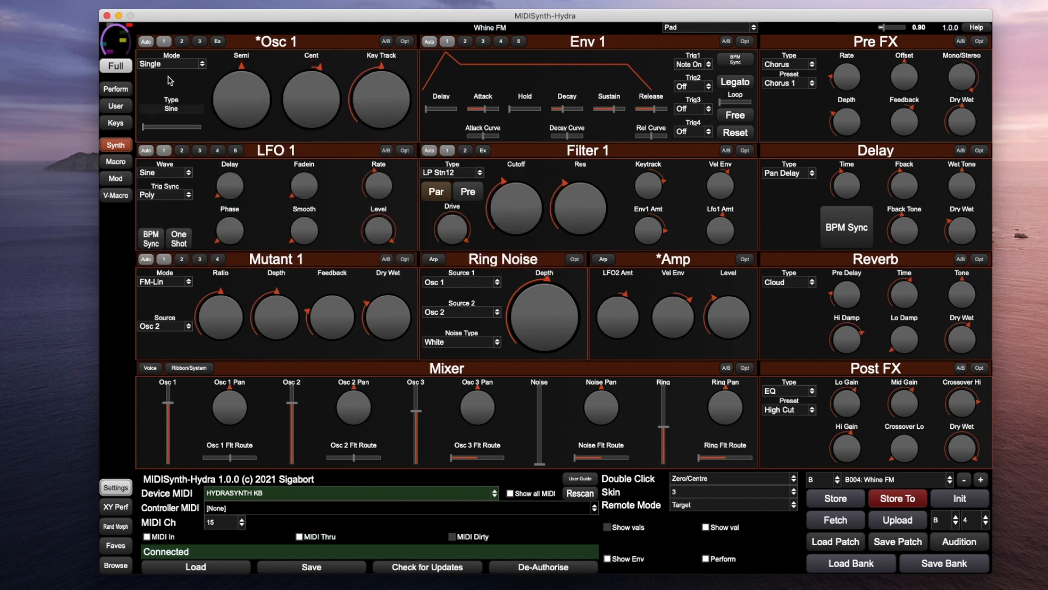
pyautogui.moveTo(143, 128)
pyautogui.mouseDown()
pyautogui.moveTo(199, 129)
pyautogui.moveTo(143, 129)
pyautogui.mouseUp()
pyautogui.click(160, 112)
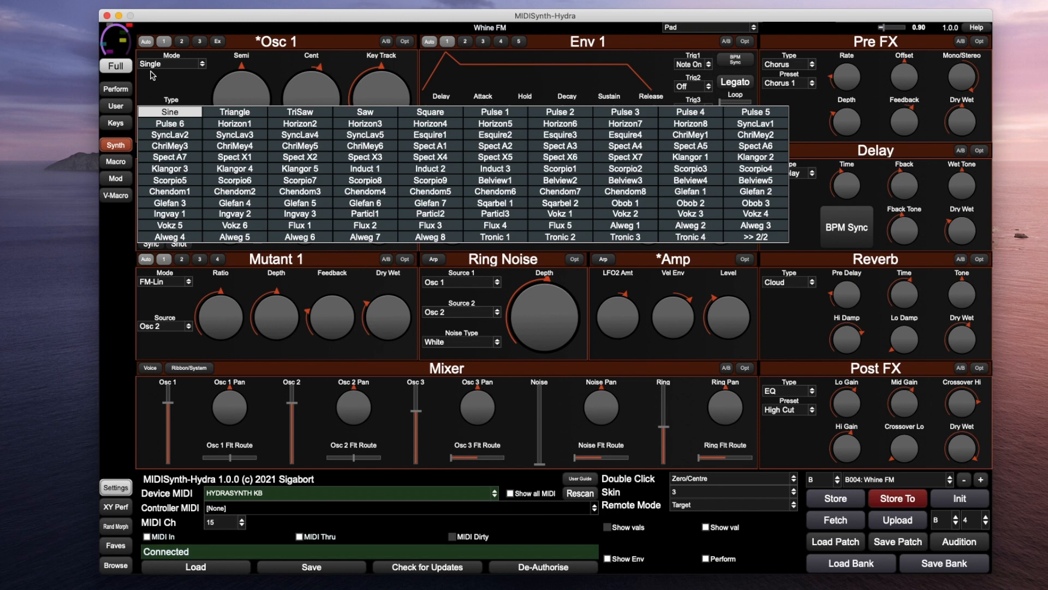
pyautogui.click(163, 92)
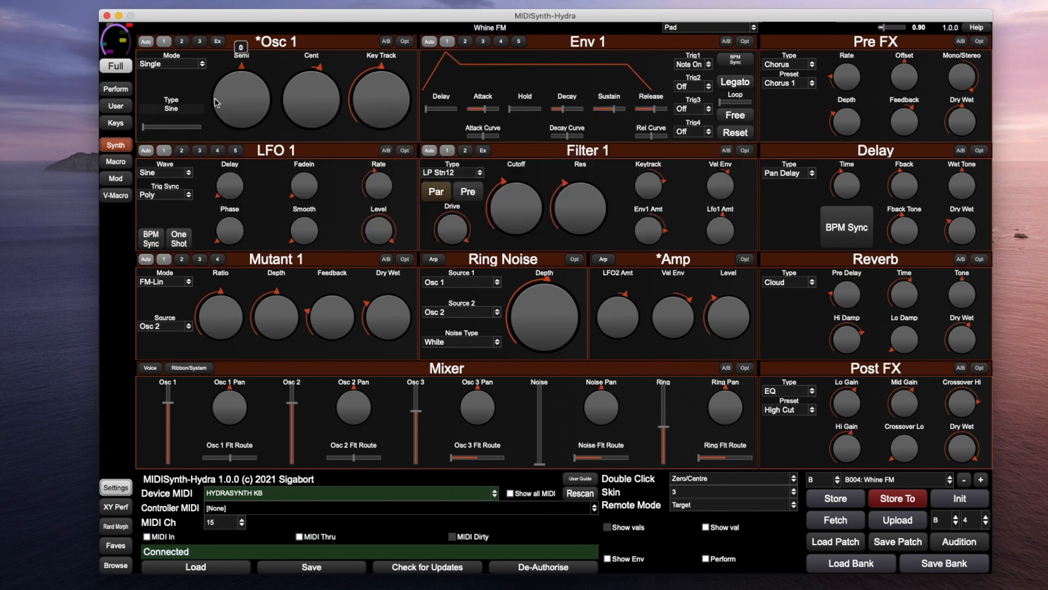
# Flip between the Osc 1, Osc 2 and Osc 3 pages to compare their settings
pyautogui.moveTo(250, 59)
pyautogui.moveTo(315, 90)
pyautogui.click(183, 43)
pyautogui.click(197, 46)
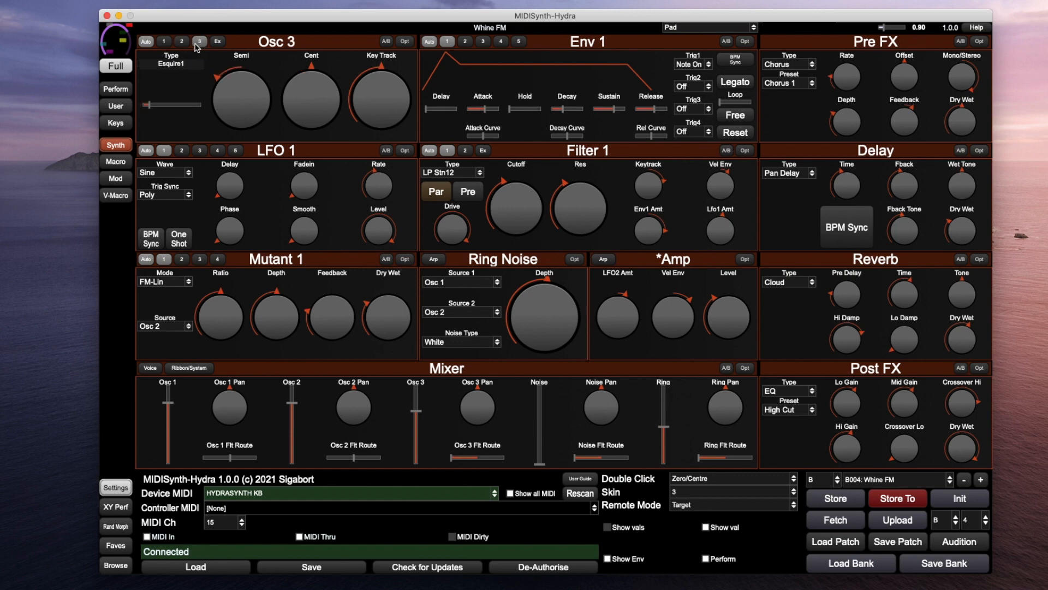
pyautogui.click(182, 43)
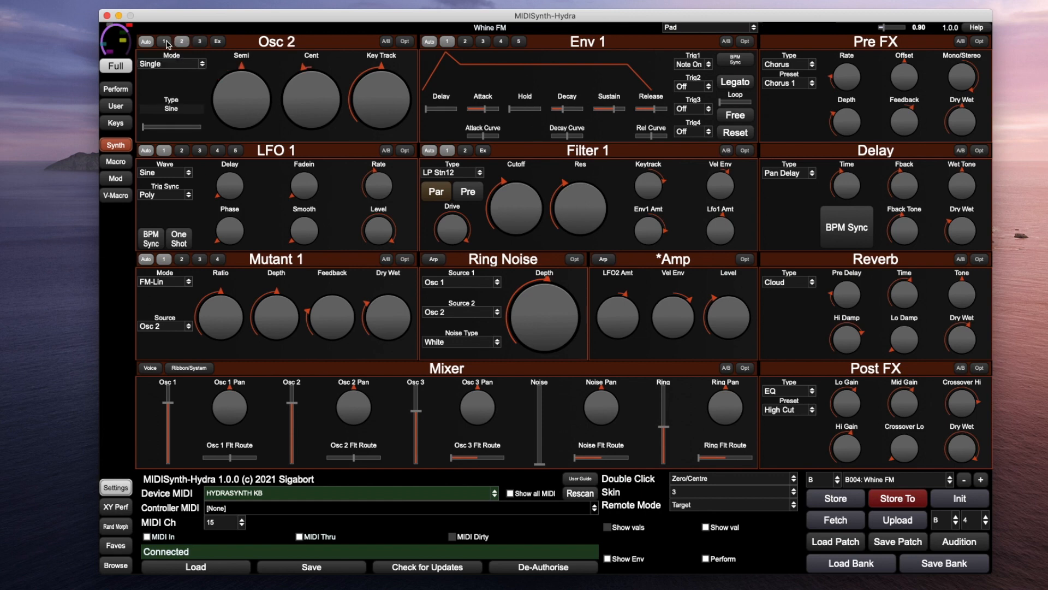
pyautogui.click(181, 44)
pyautogui.click(181, 43)
pyautogui.click(198, 43)
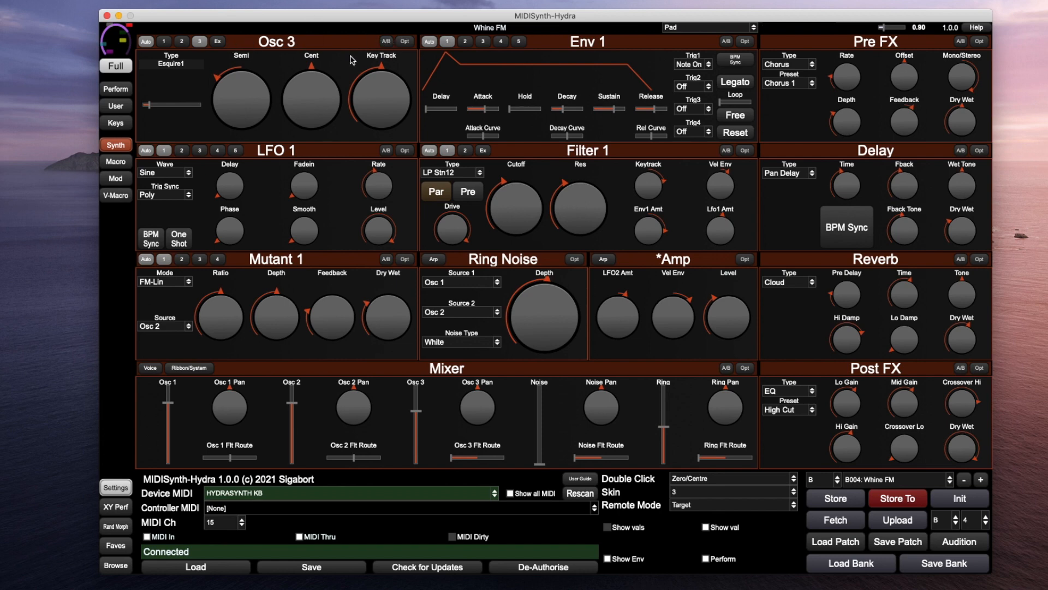
pyautogui.click(163, 42)
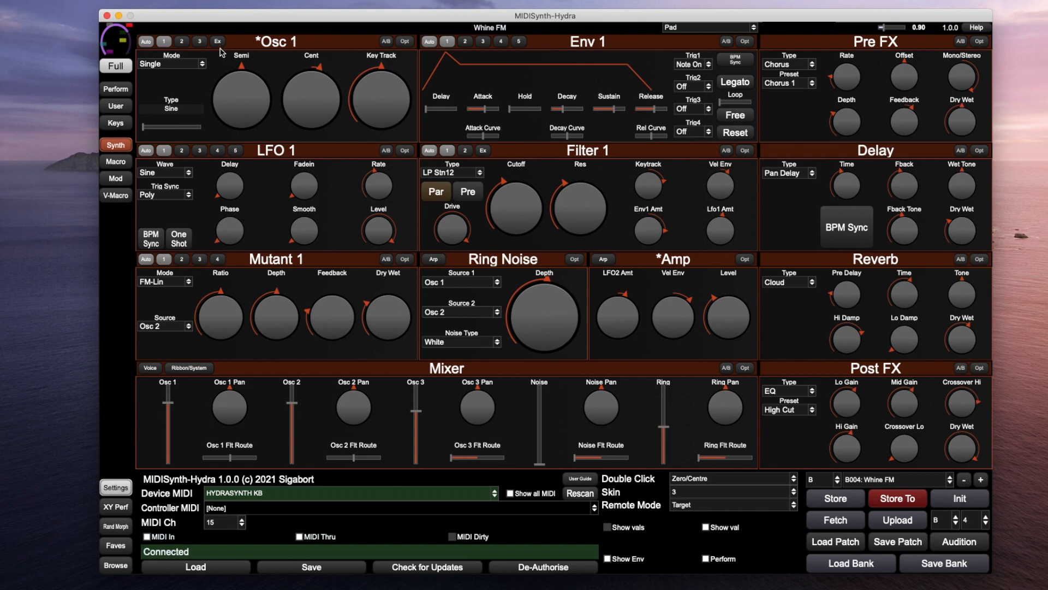
# Check Osc 3 again, return to Osc 1, and expand to show all three oscillators
pyautogui.click(199, 44)
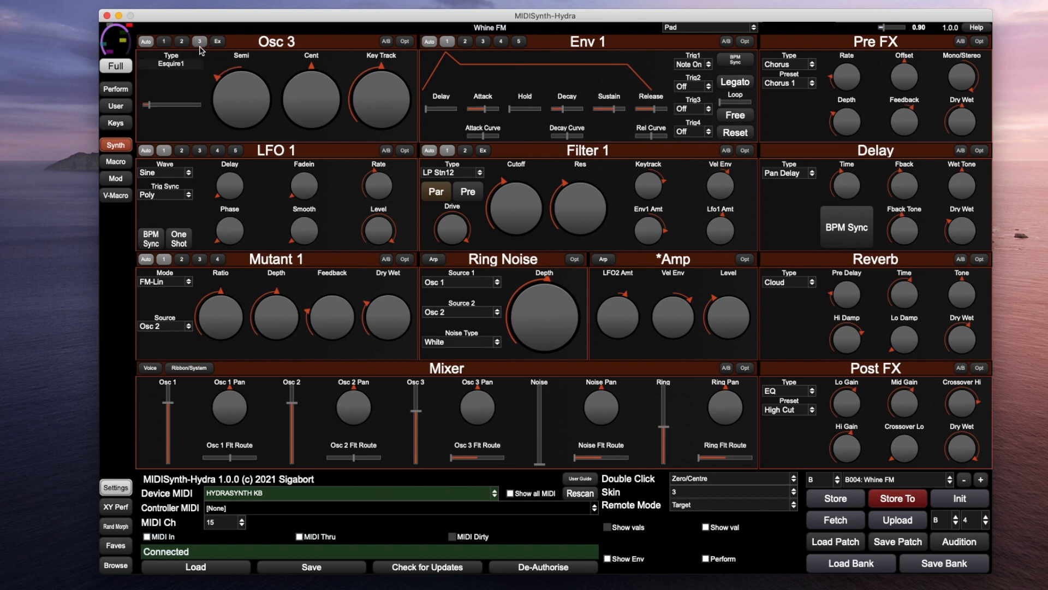
pyautogui.moveTo(723, 332)
pyautogui.click(165, 43)
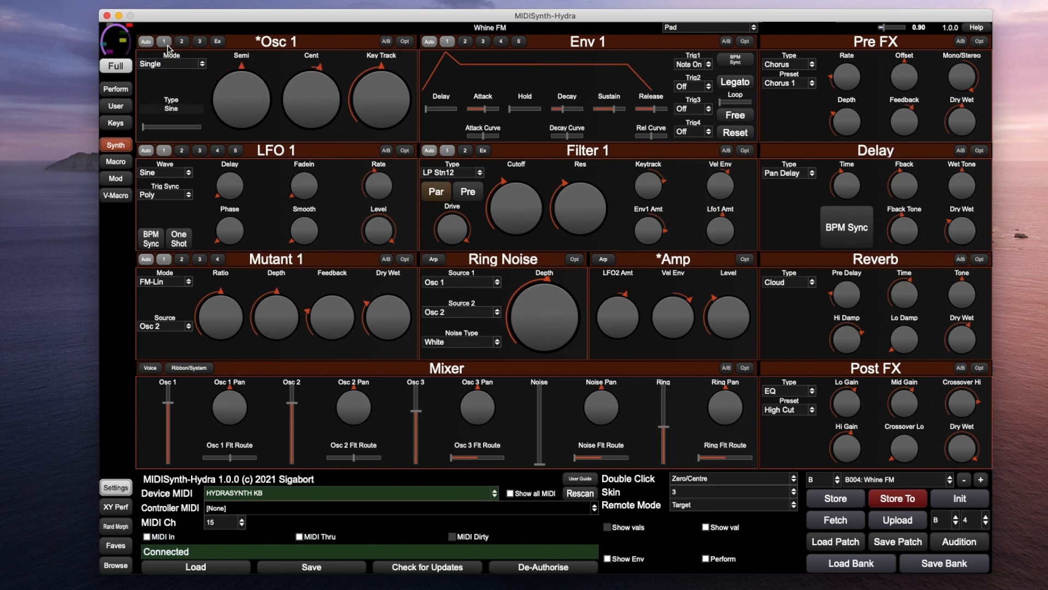
pyautogui.click(222, 42)
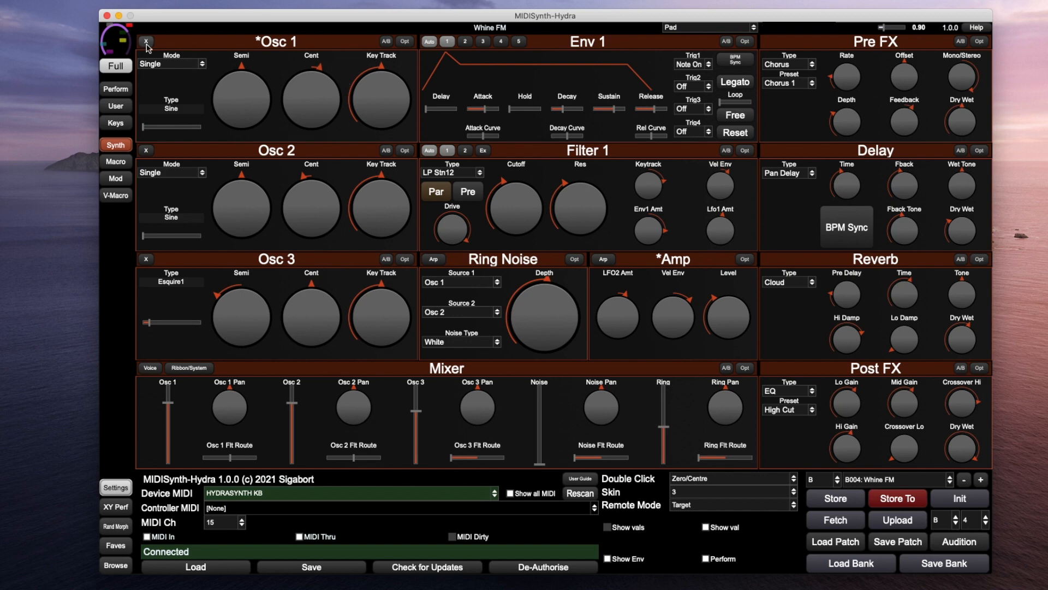
# Collapse the expanded oscillator view and flip through pages 2 and 3 back to Osc 1
pyautogui.click(147, 43)
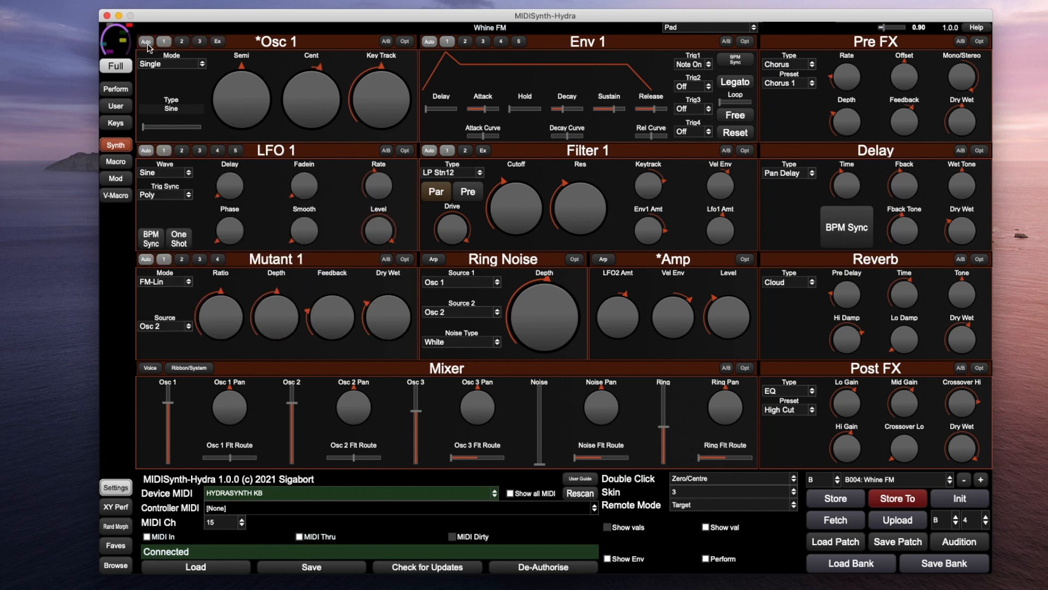
pyautogui.click(181, 42)
pyautogui.click(197, 44)
pyautogui.click(184, 43)
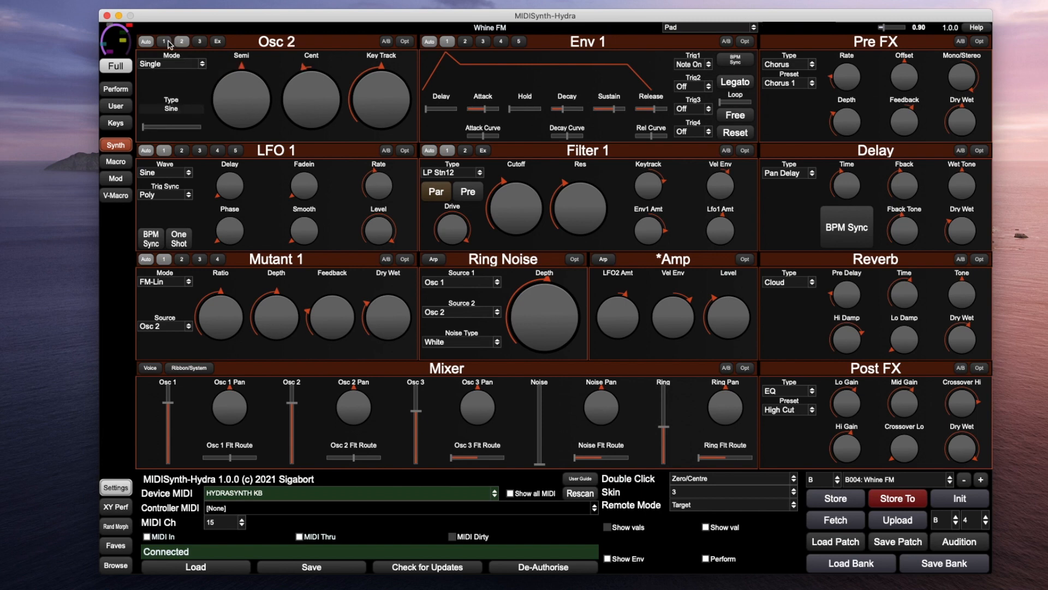
pyautogui.click(166, 43)
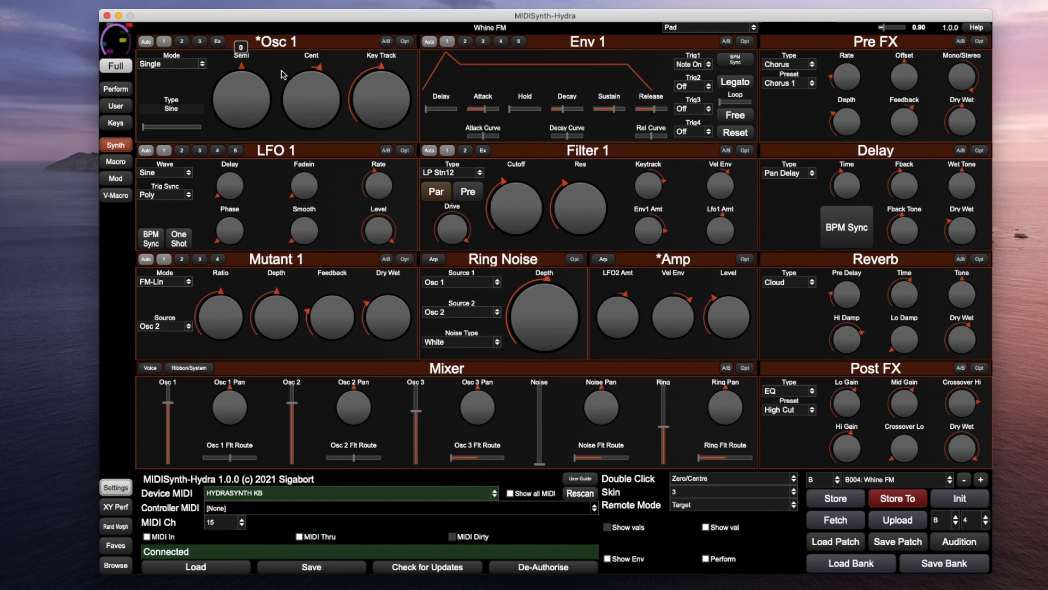
# Toggle Osc 1's A/B comparison on and off, then open its Opt menu
pyautogui.click(386, 42)
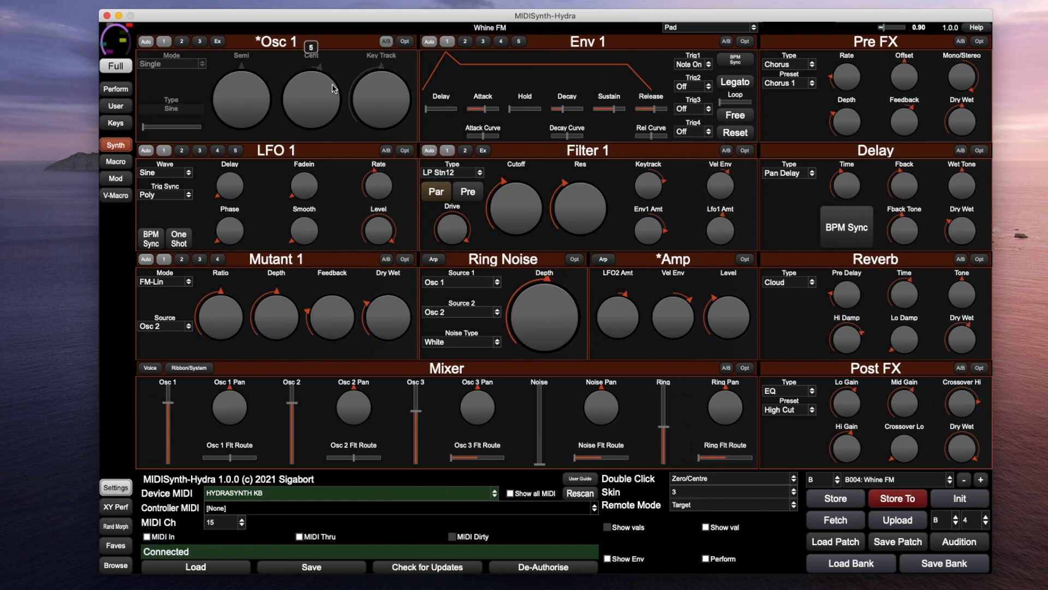
pyautogui.click(385, 43)
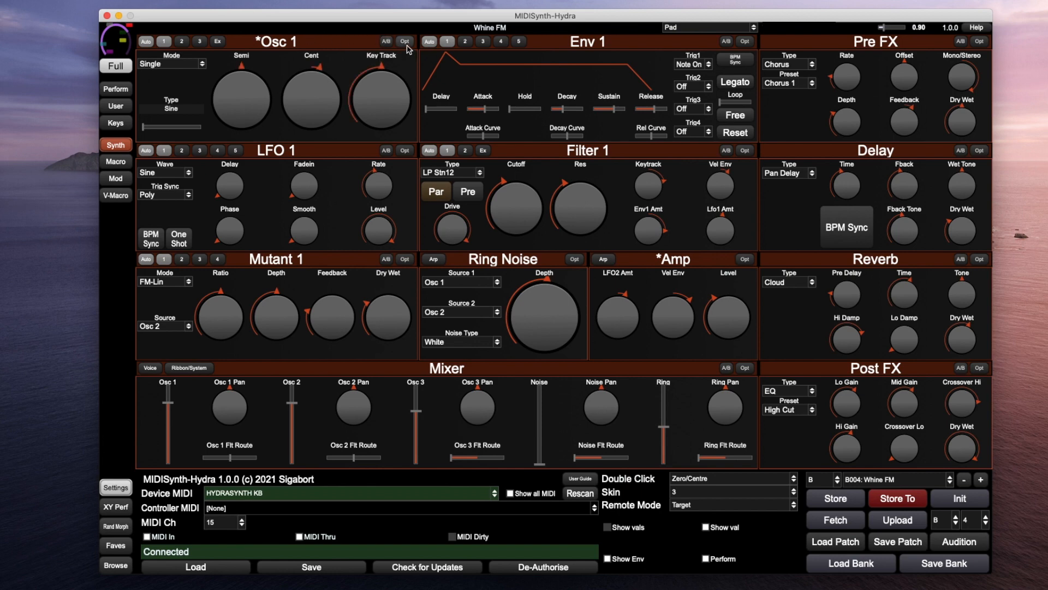
pyautogui.click(405, 44)
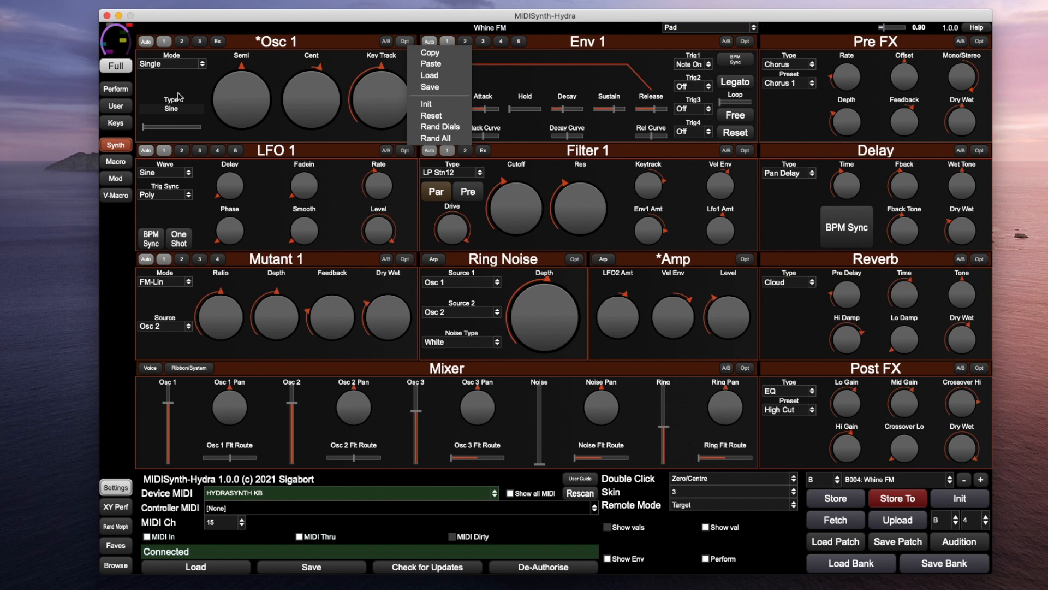
# Save the Osc 1 section under the name 'Sine' after checking the saved-sections list
pyautogui.click(433, 77)
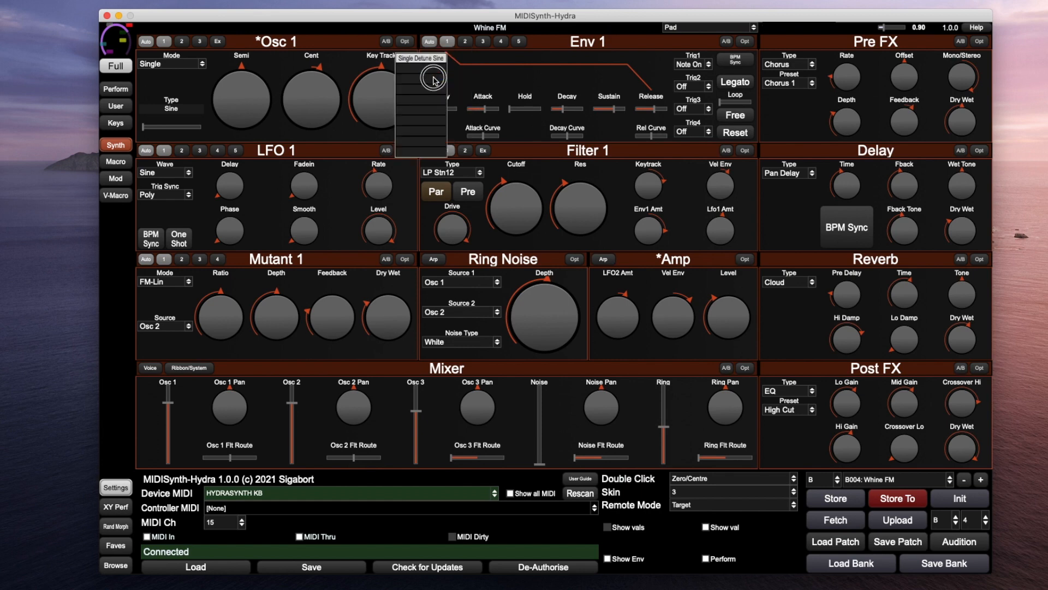
pyautogui.click(406, 43)
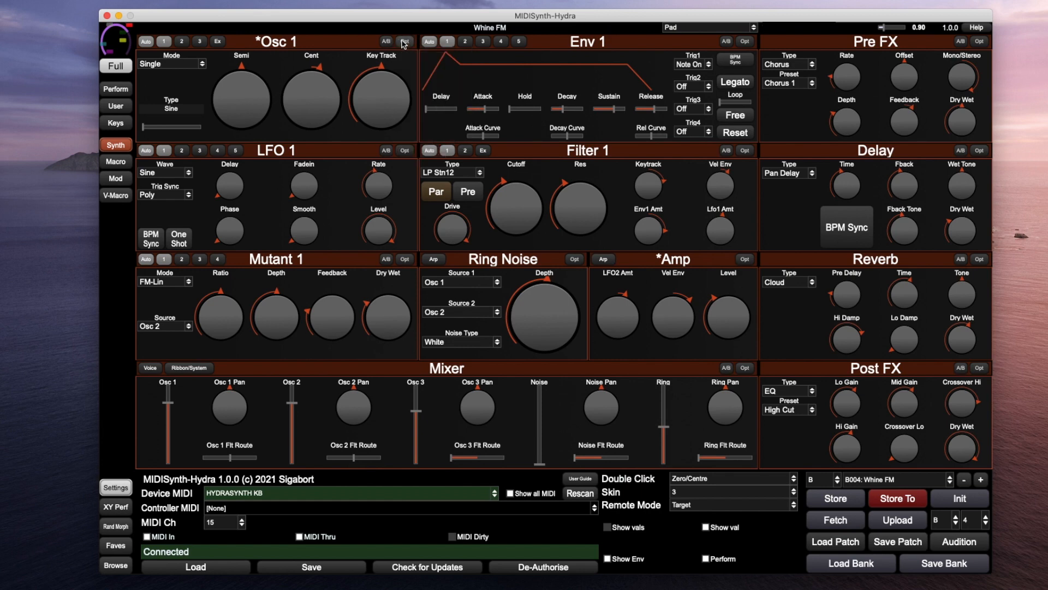
pyautogui.click(405, 43)
pyautogui.click(433, 77)
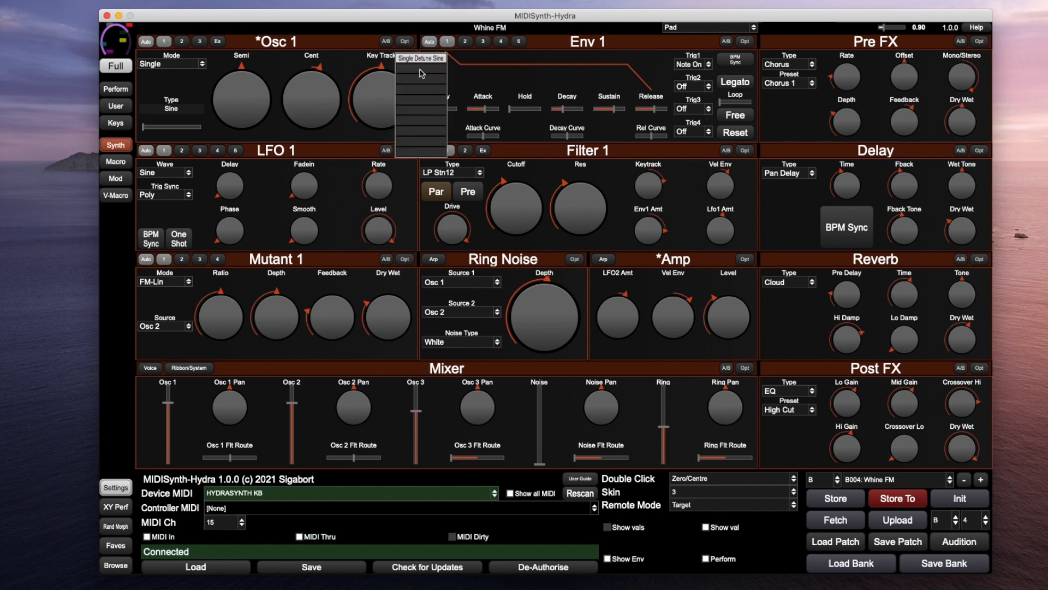
pyautogui.click(424, 73)
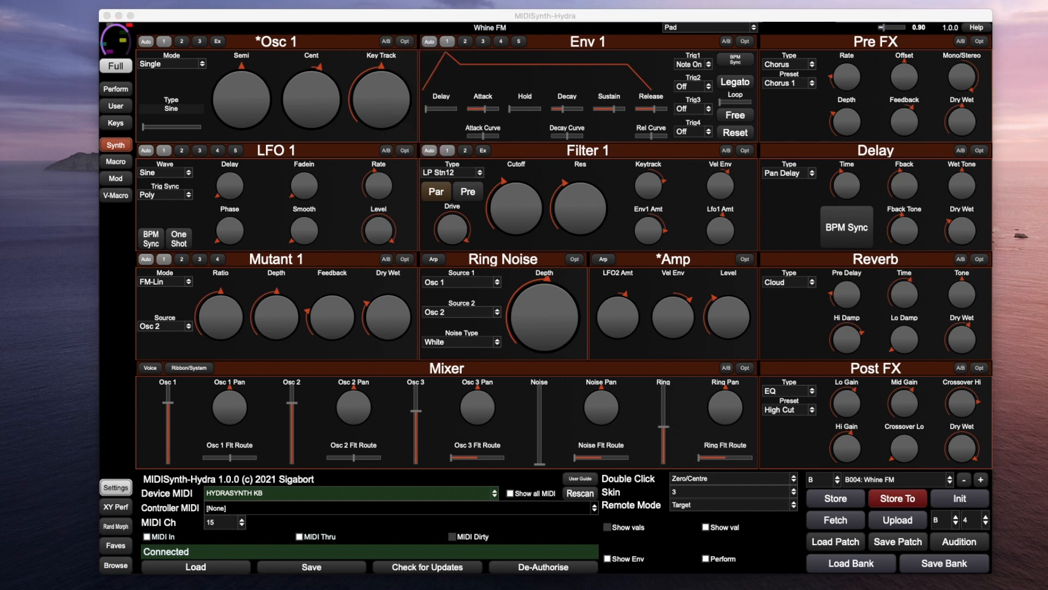
pyautogui.moveTo(317, 235); pyautogui.dragTo(347, 338)
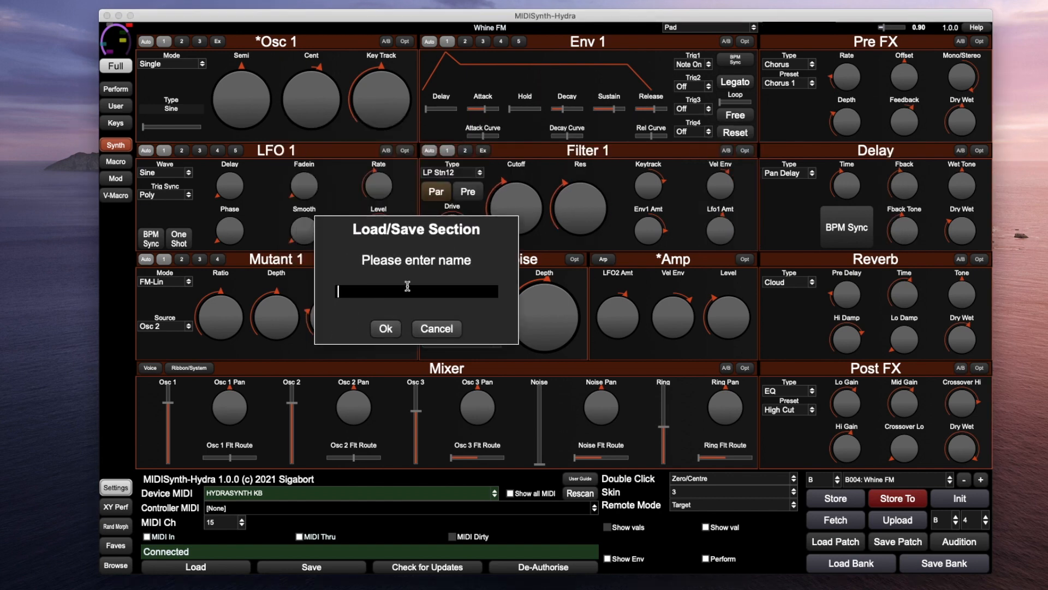
pyautogui.write('Sine')
pyautogui.click(380, 327)
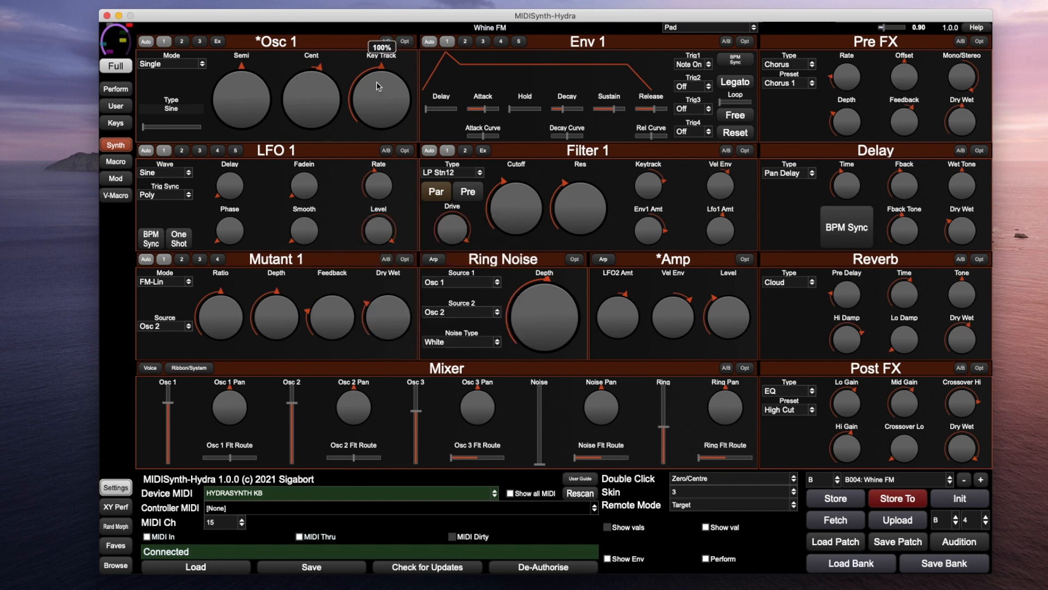
# Check Osc 1's saved-sections list, then open the Env 1 Opt menu
pyautogui.click(405, 41)
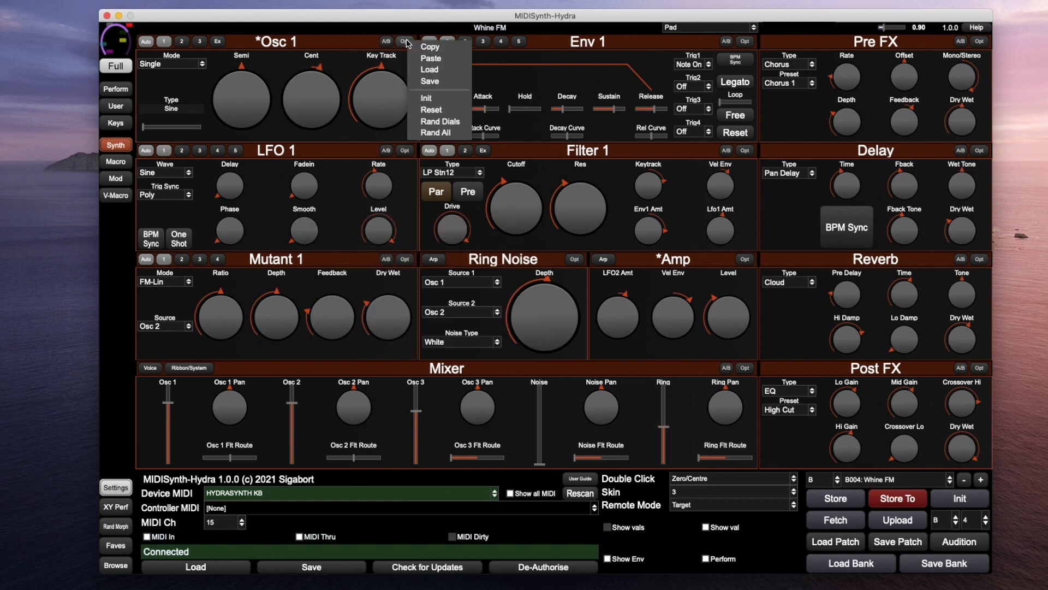
pyautogui.click(430, 70)
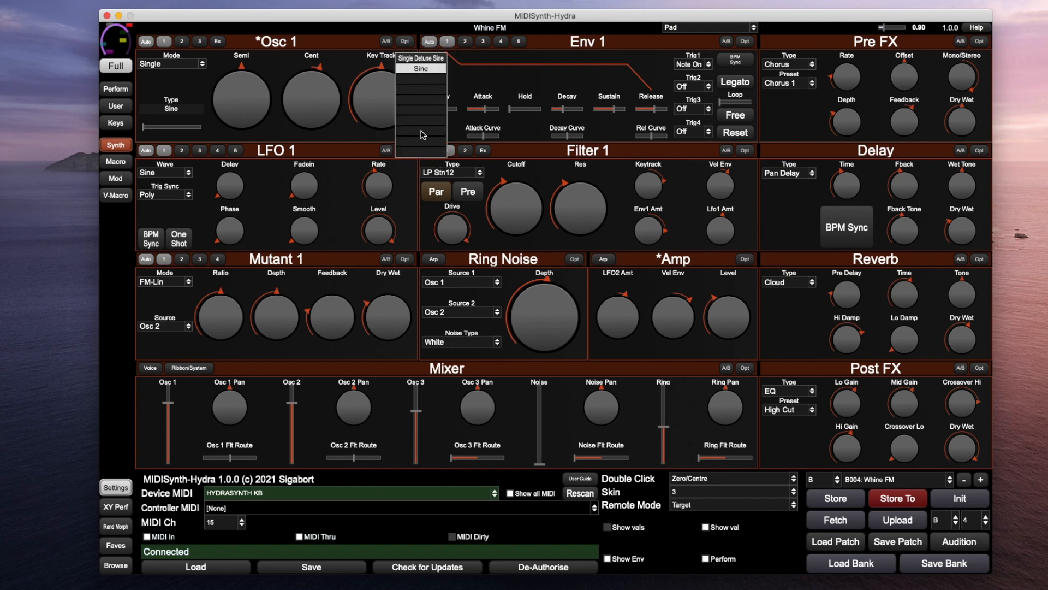
pyautogui.click(359, 53)
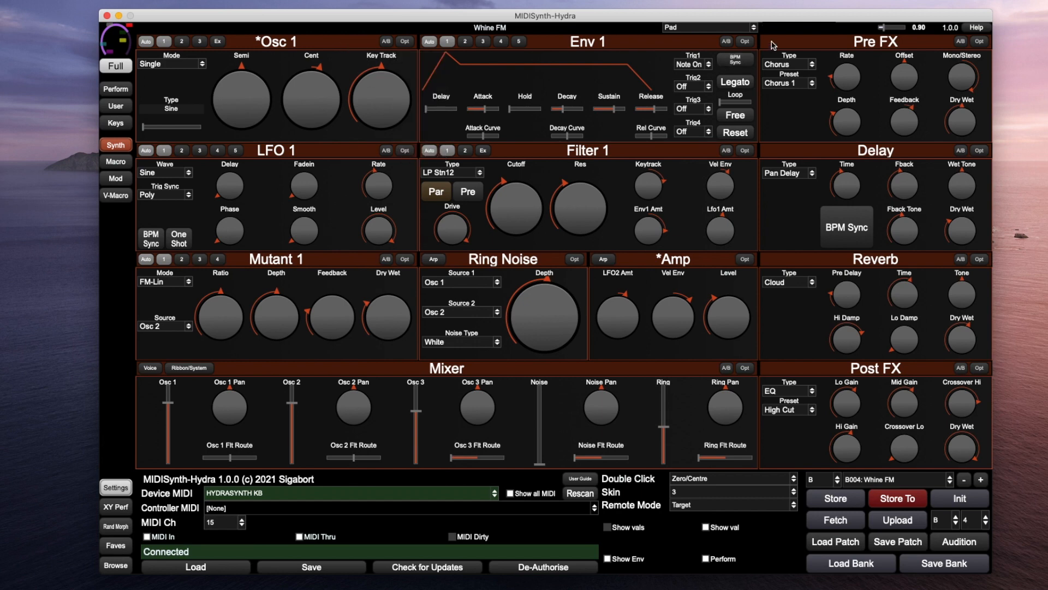
pyautogui.click(745, 42)
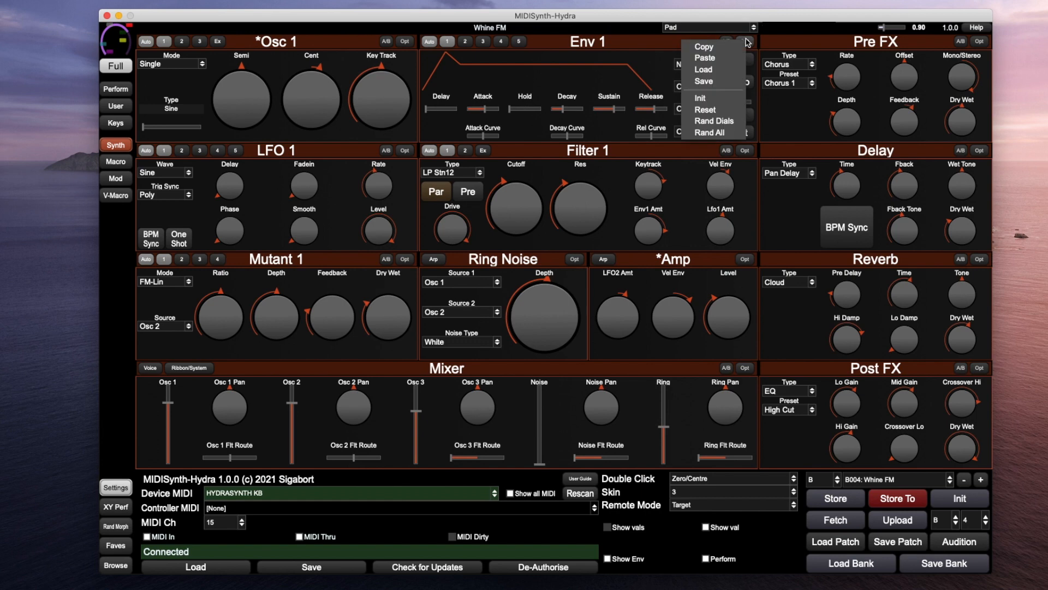
# Dismiss the Env 1 Opt menu by clicking the Env 1 header
pyautogui.click(599, 40)
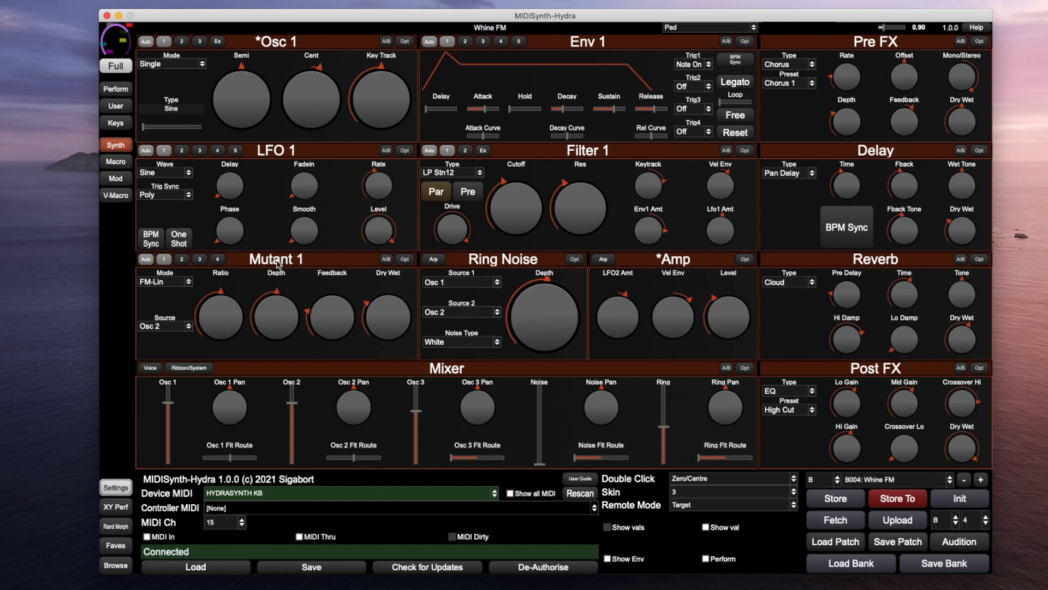
# Browse Mutants 2–4, return to Mutant 1, and review its mode and source lists, keeping FM-Lin and Osc 2
pyautogui.click(181, 262)
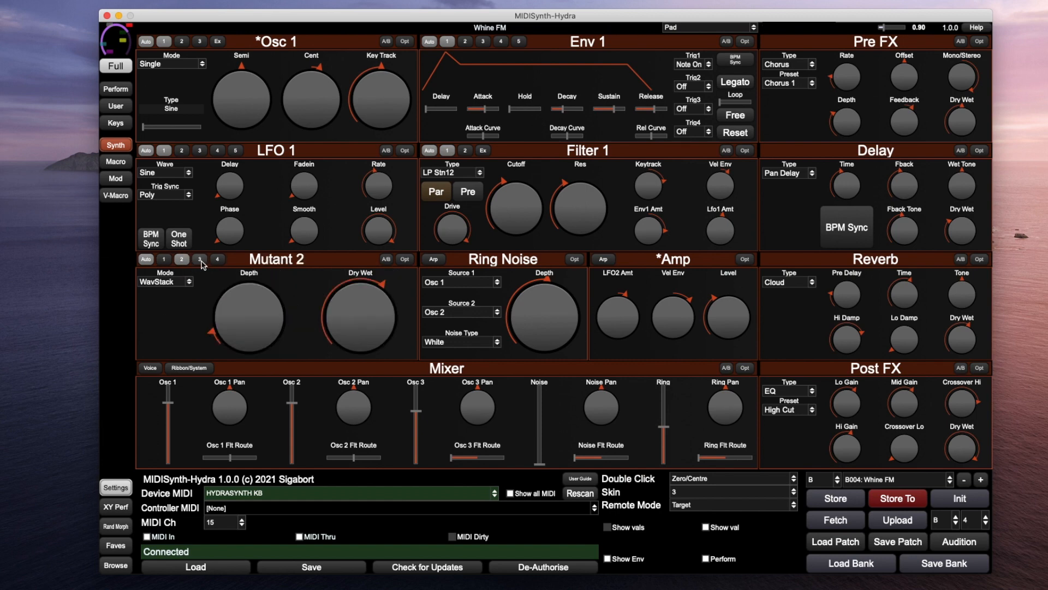
pyautogui.click(200, 261)
pyautogui.click(216, 261)
pyautogui.click(200, 262)
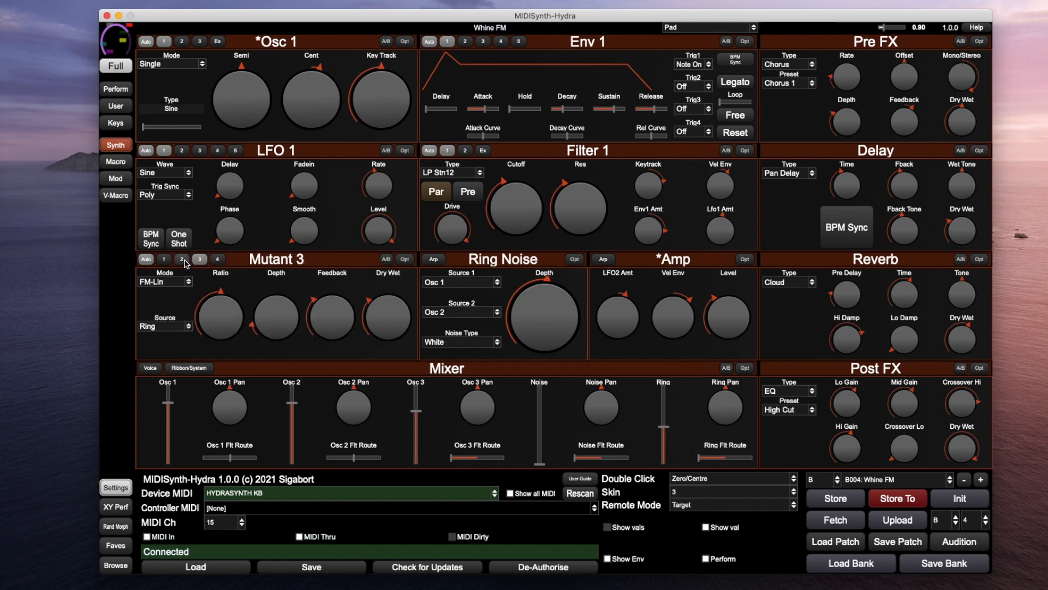
pyautogui.click(181, 262)
pyautogui.click(167, 263)
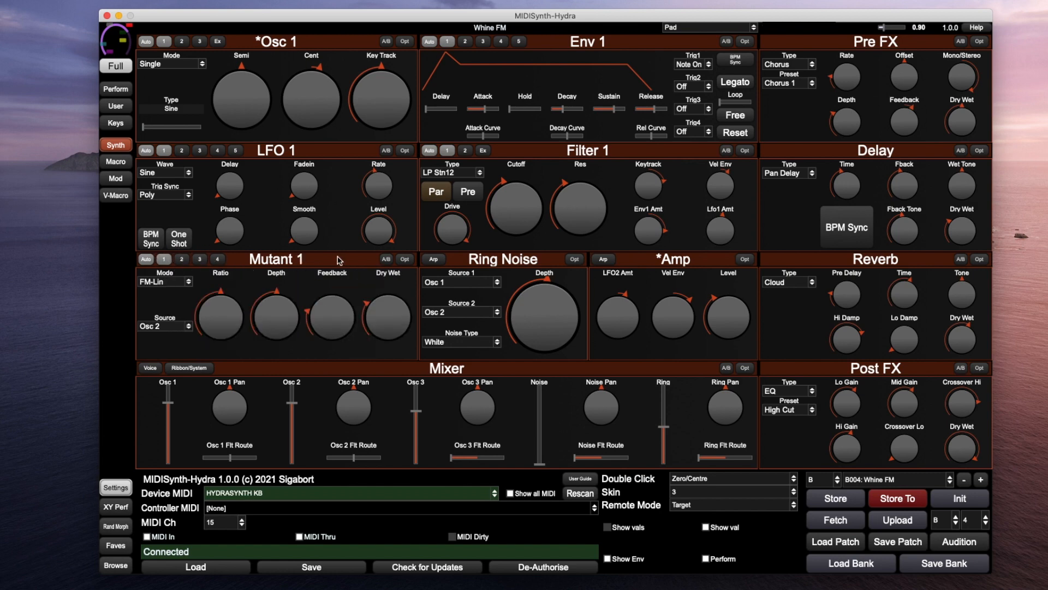
pyautogui.click(169, 283)
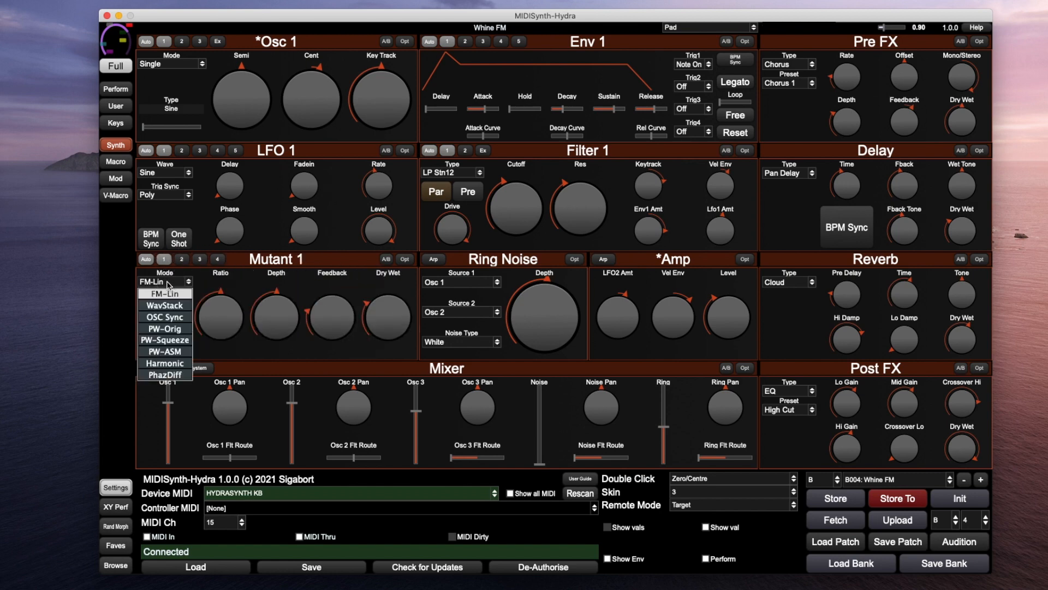
pyautogui.click(218, 281)
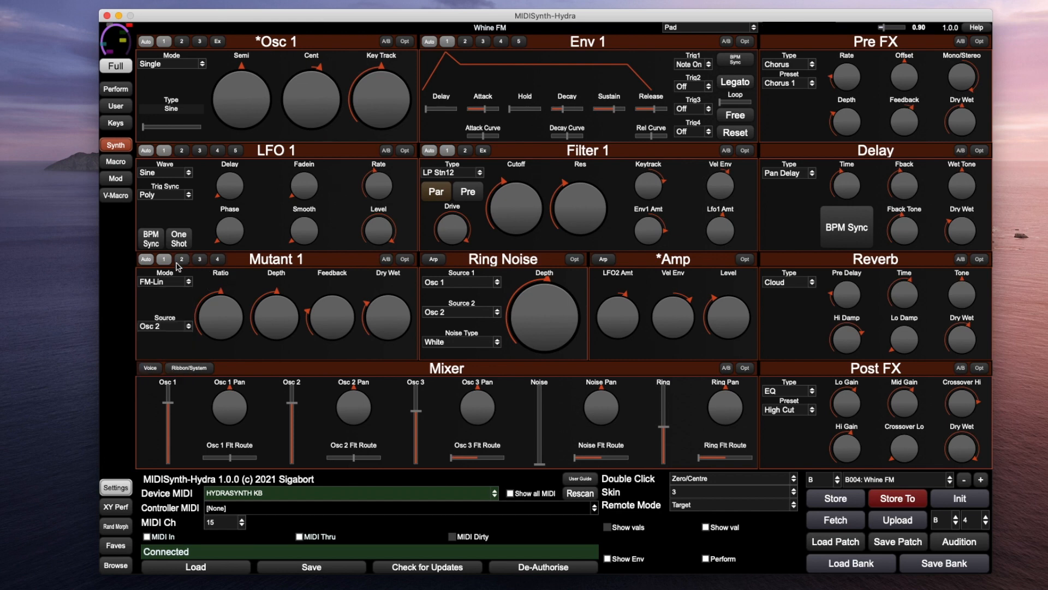
pyautogui.click(169, 326)
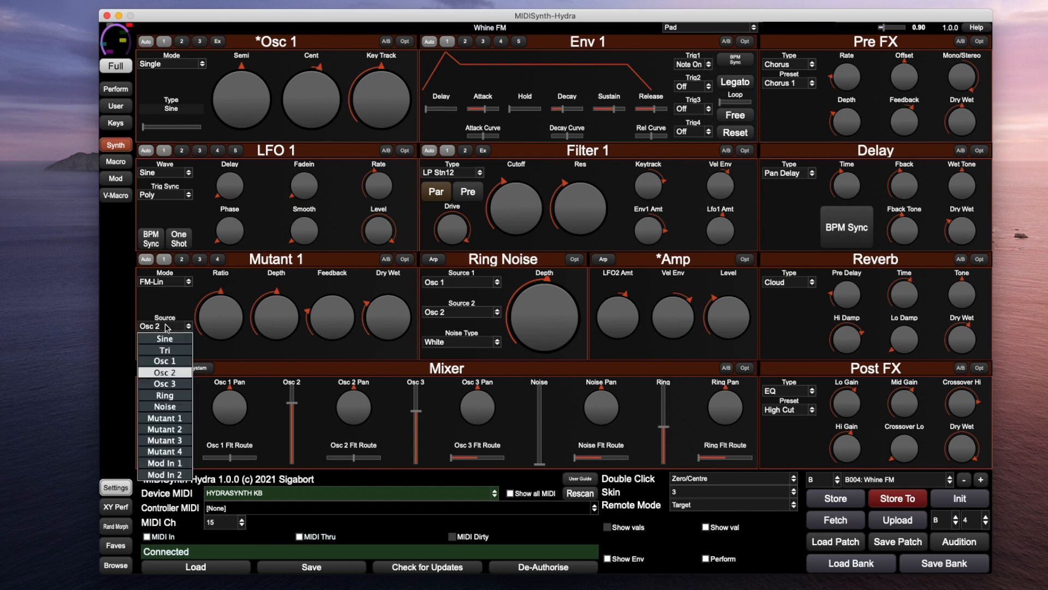
pyautogui.click(168, 328)
# Try Mutant 1 in WavStack mode, revert to FM-Lin, and turn on its A/B comparison
pyautogui.click(181, 282)
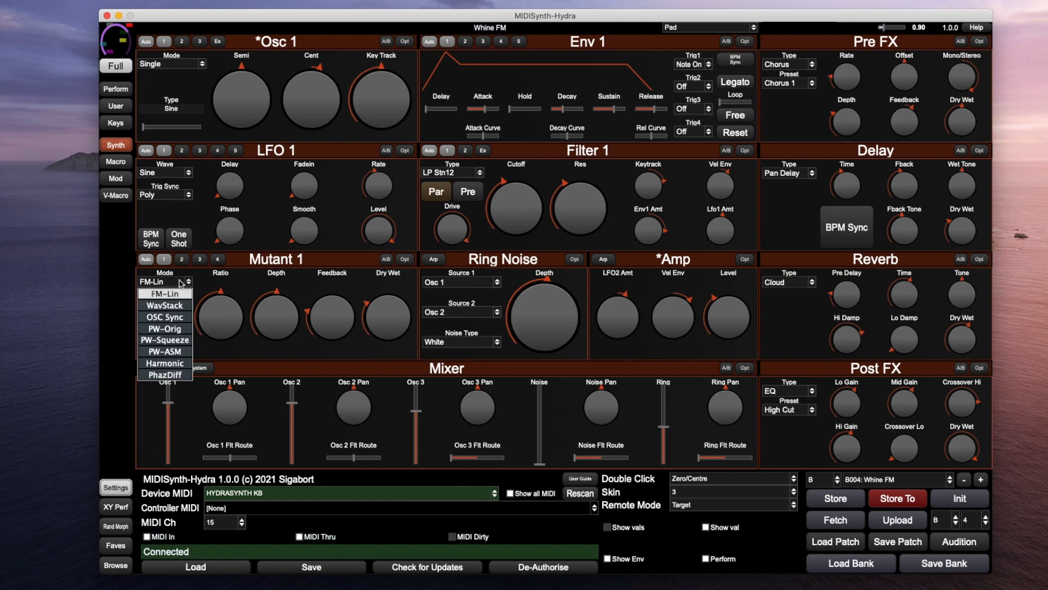
pyautogui.click(165, 305)
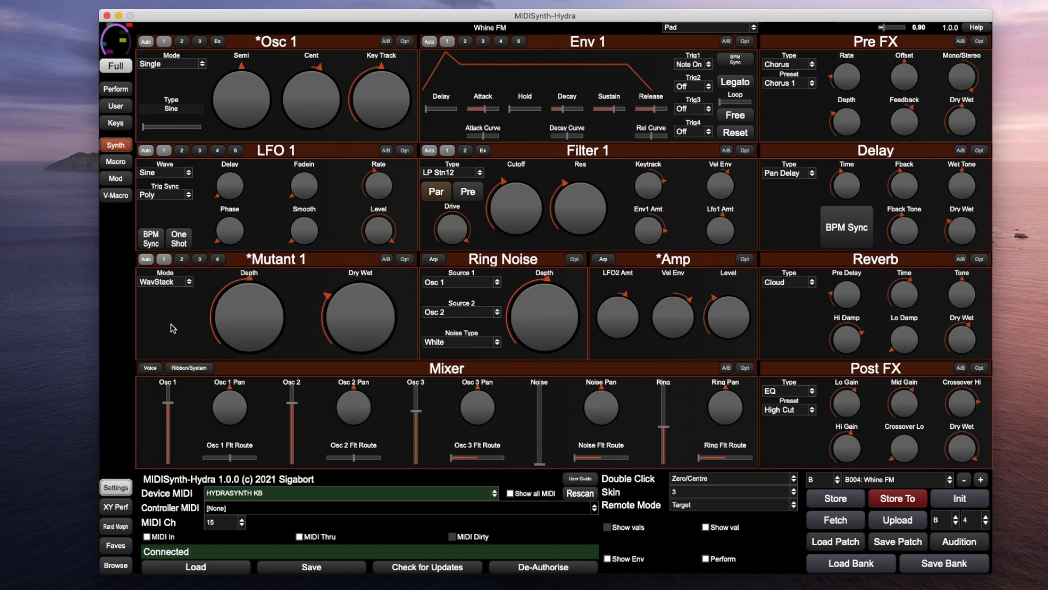
pyautogui.click(169, 284)
pyautogui.click(166, 298)
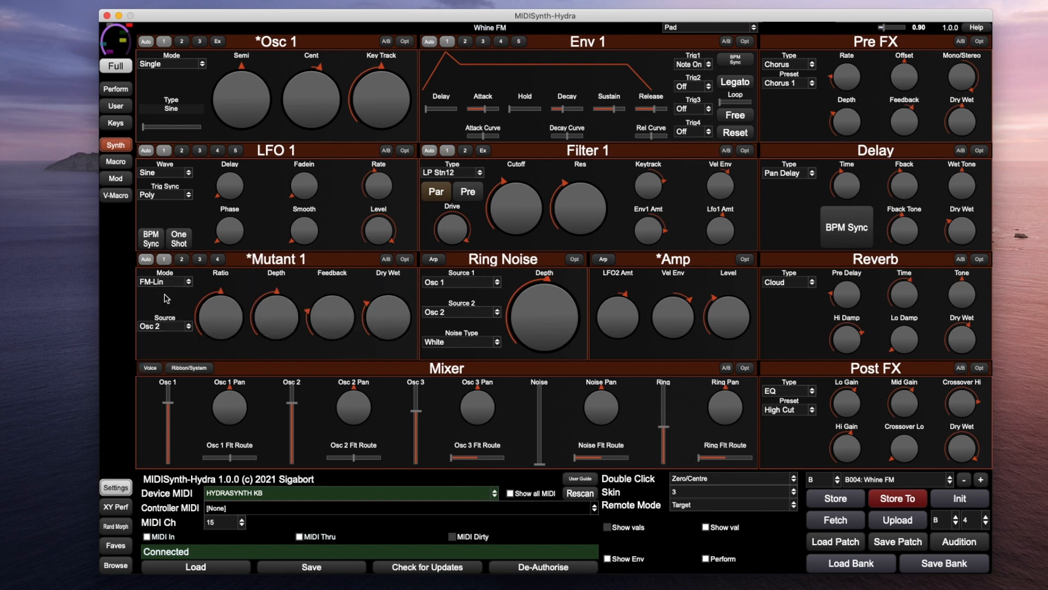
pyautogui.click(387, 260)
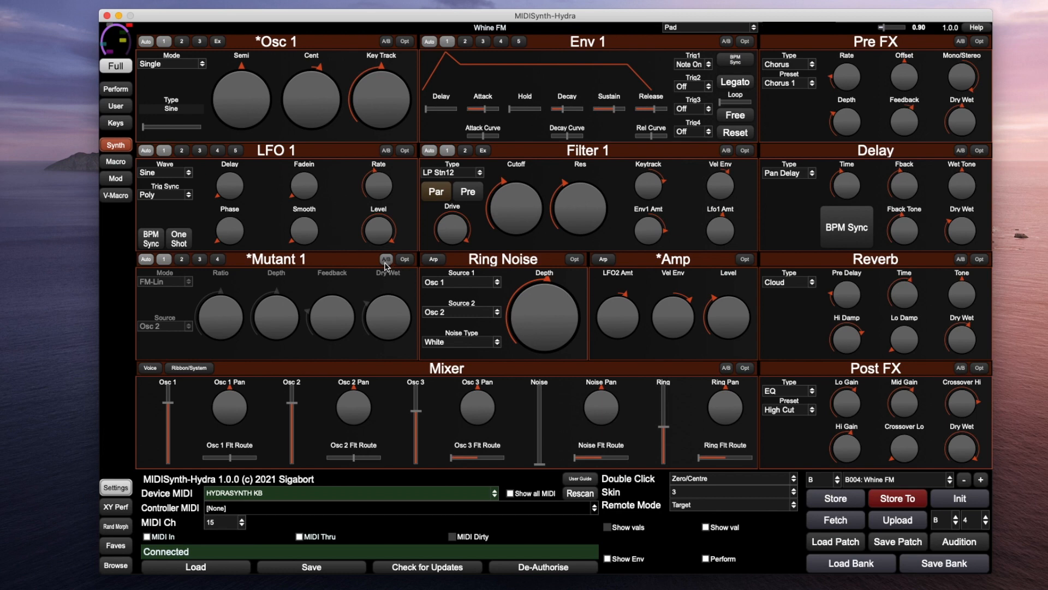
# Turn off Mutant 1's A/B comparison, then open and close its Opt menu without choosing anything
pyautogui.click(386, 261)
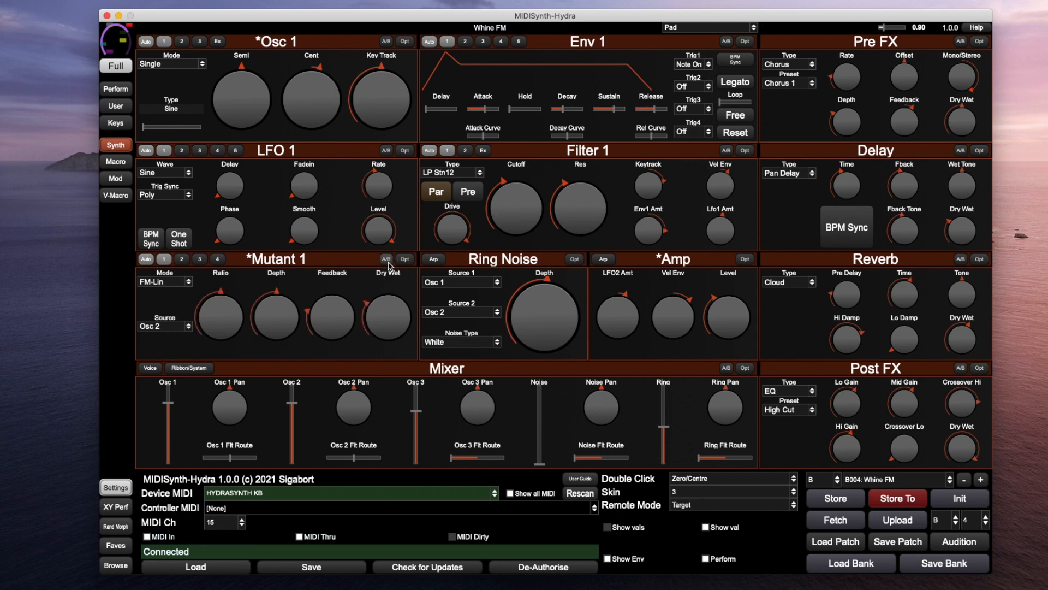
pyautogui.click(405, 260)
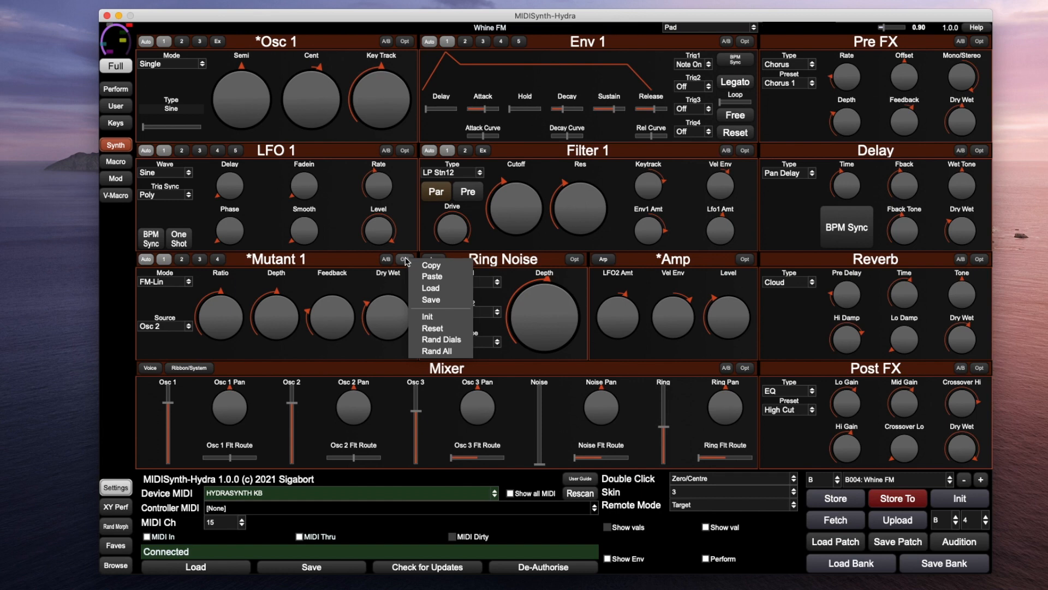
pyautogui.click(356, 287)
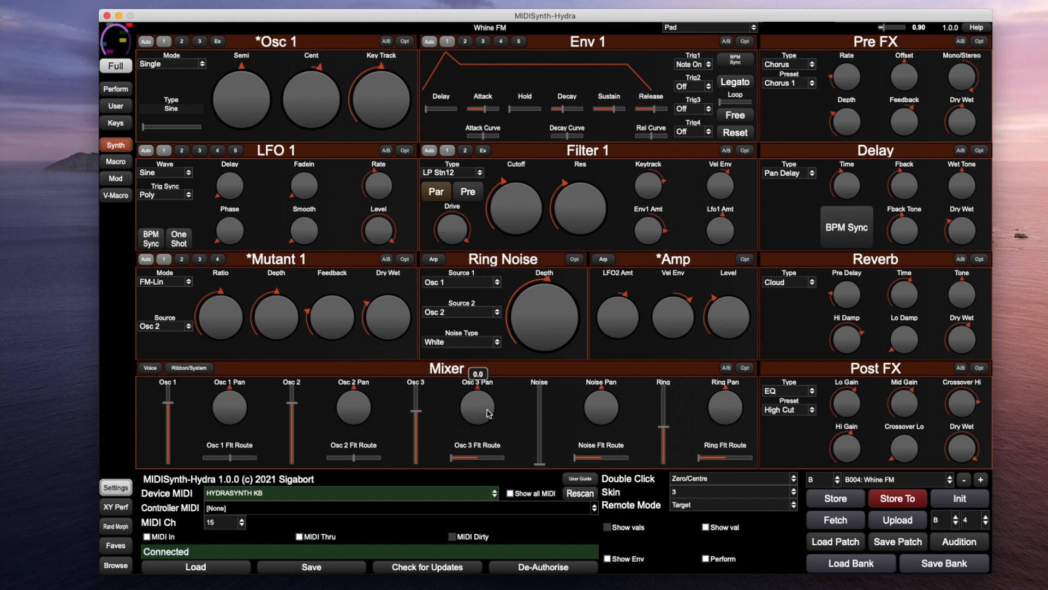
pyautogui.click(152, 371)
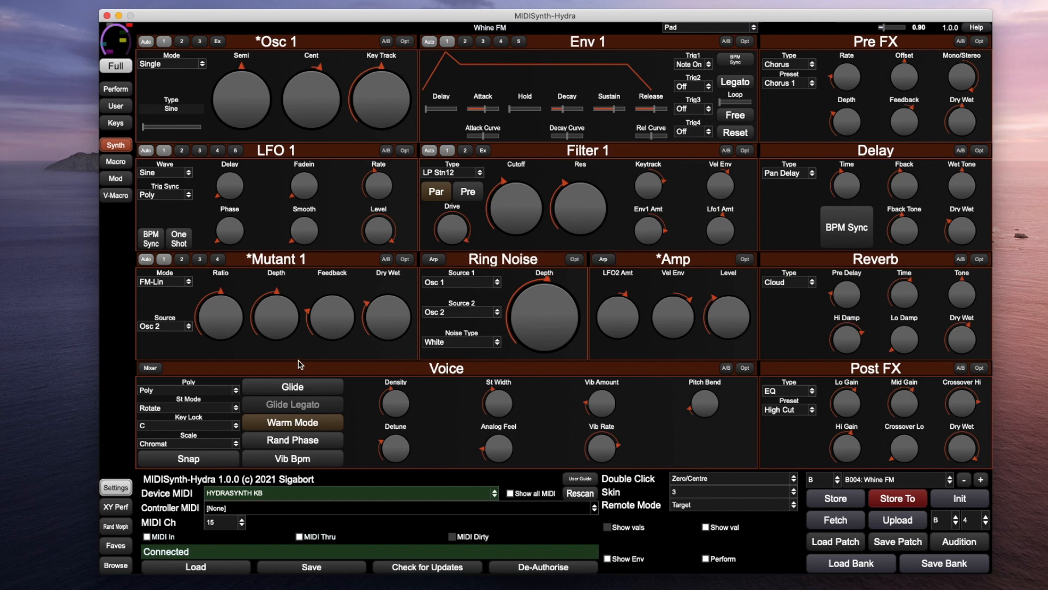
pyautogui.click(308, 427)
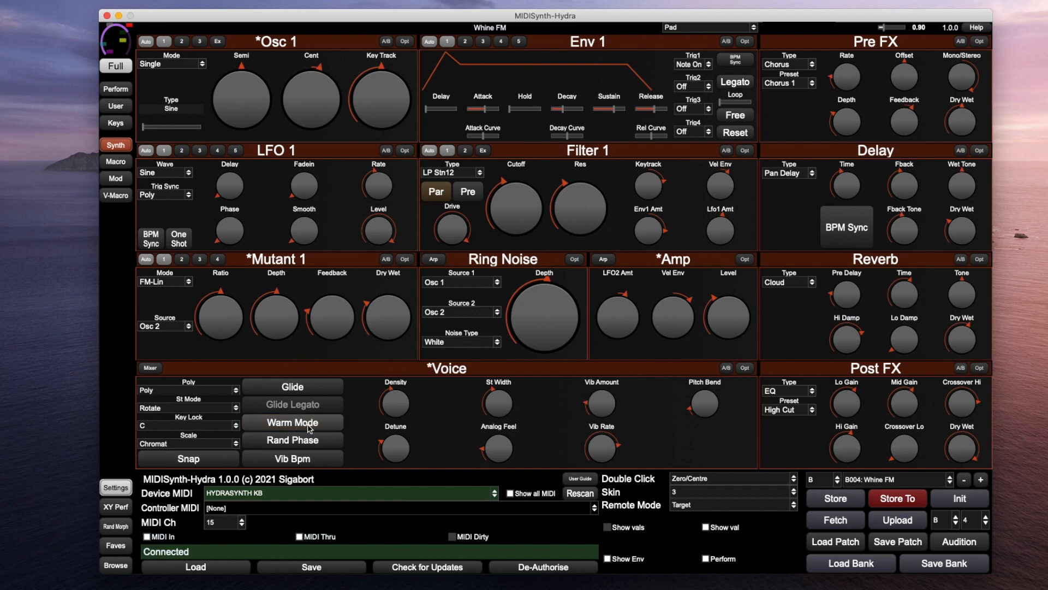
pyautogui.click(309, 428)
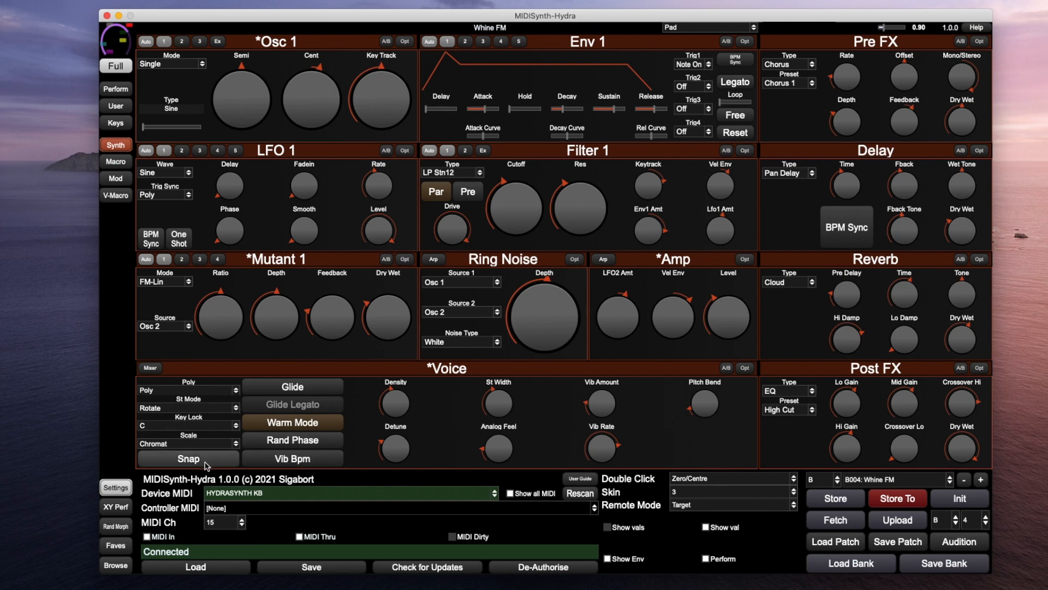
pyautogui.click(150, 367)
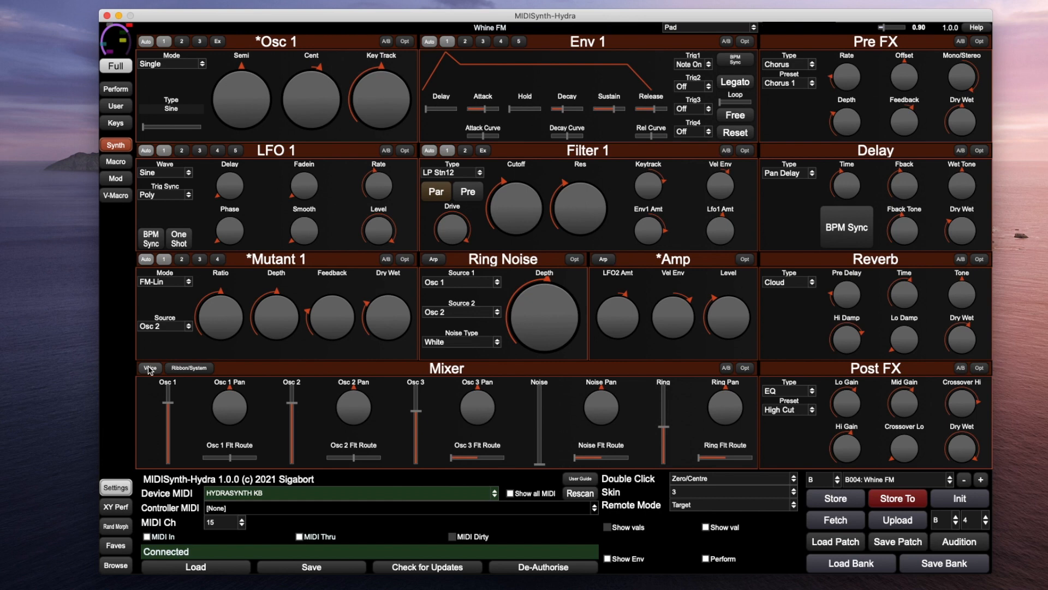
pyautogui.click(195, 368)
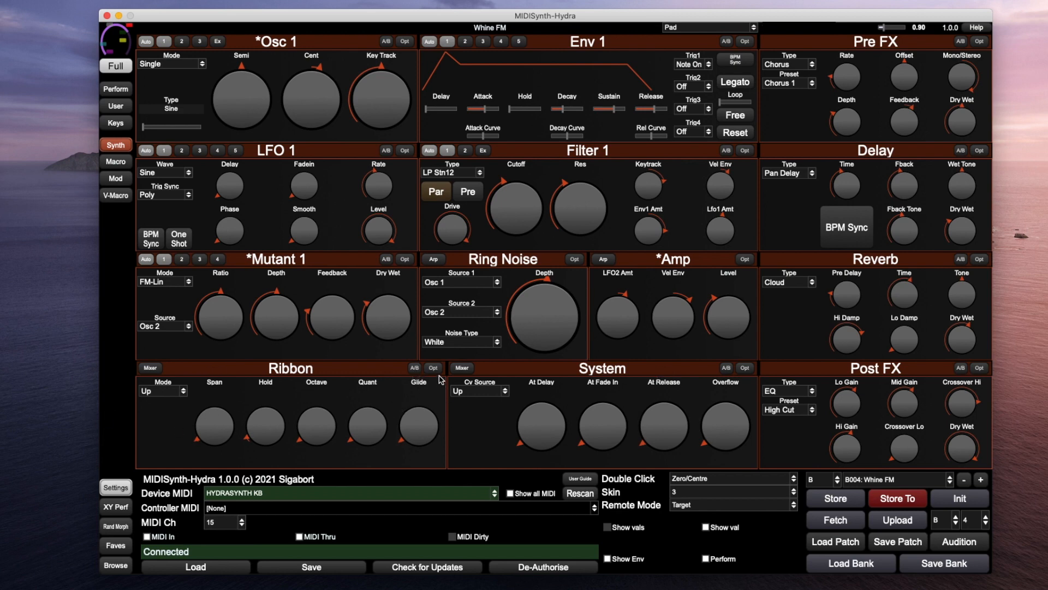
pyautogui.click(417, 373)
pyautogui.click(418, 373)
pyautogui.click(435, 372)
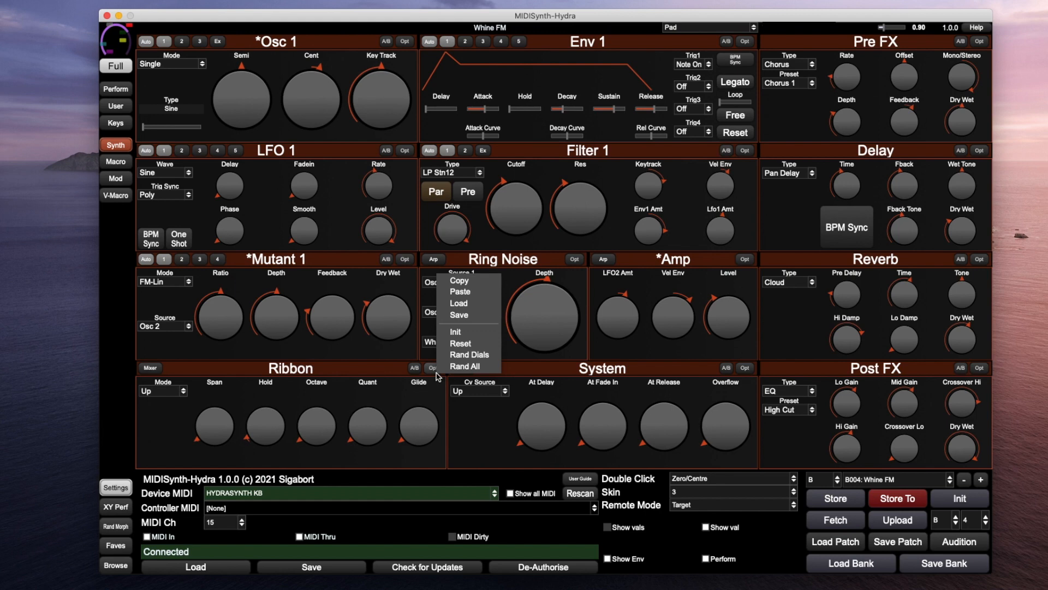
pyautogui.click(151, 368)
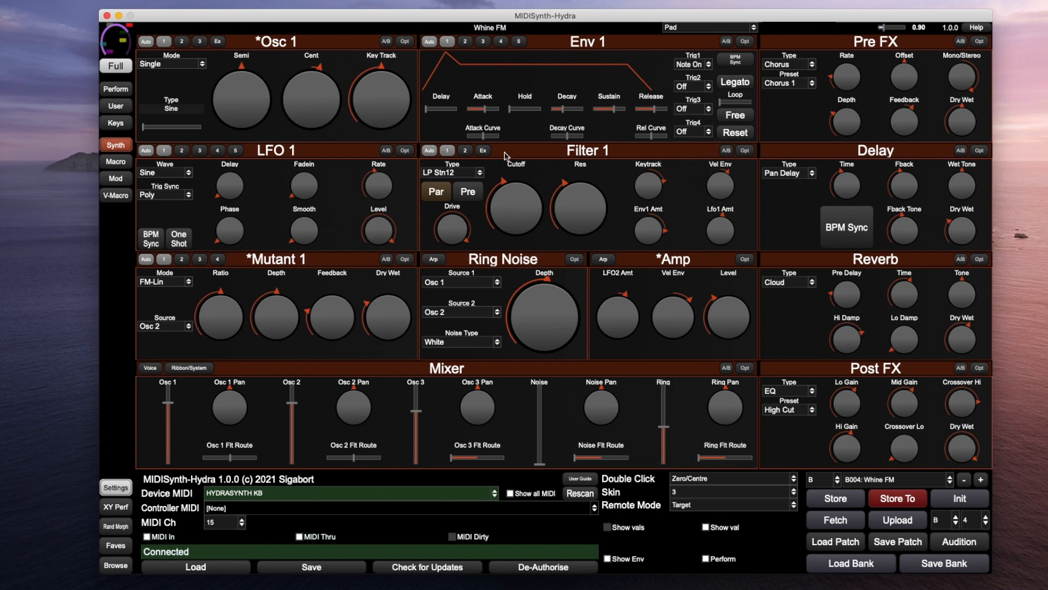
# Expand the filters, switch Filter 1 routing via Par, check the LP Stn12 and LP-BP-HP types, then collapse
pyautogui.click(484, 152)
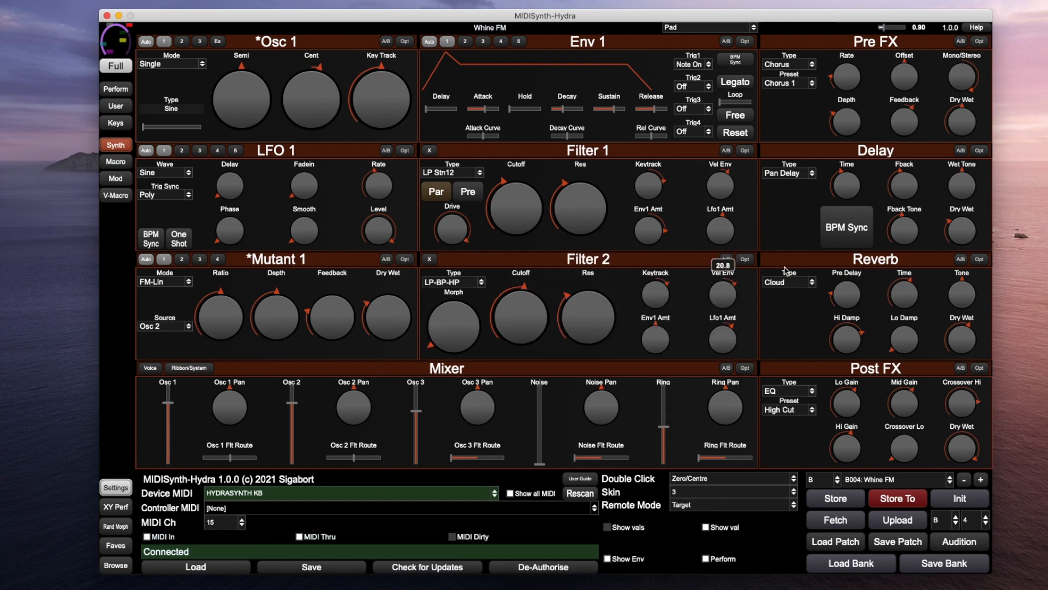
pyautogui.click(440, 200)
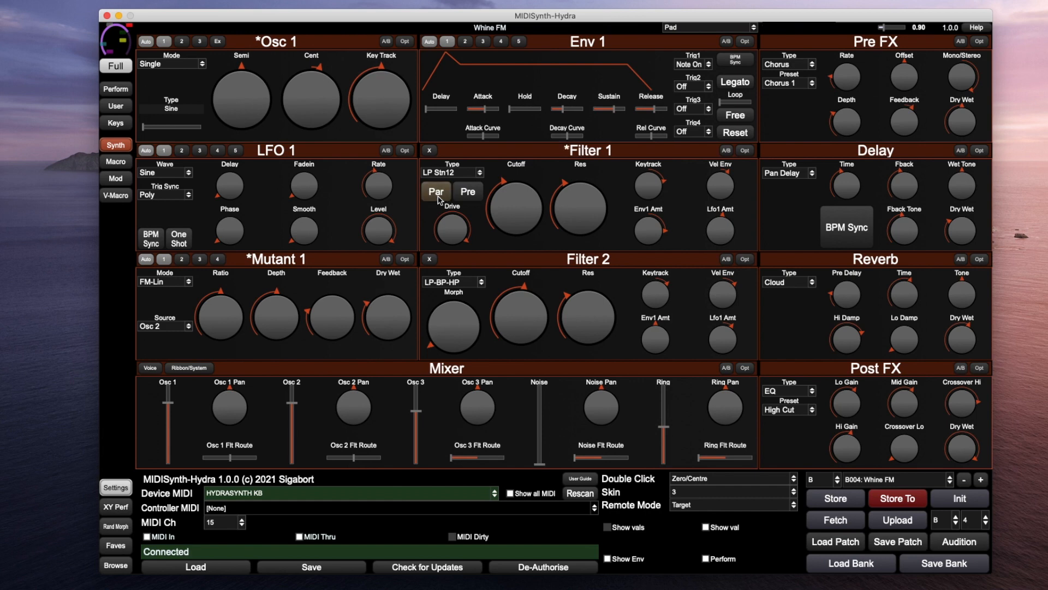
pyautogui.click(462, 174)
pyautogui.click(463, 174)
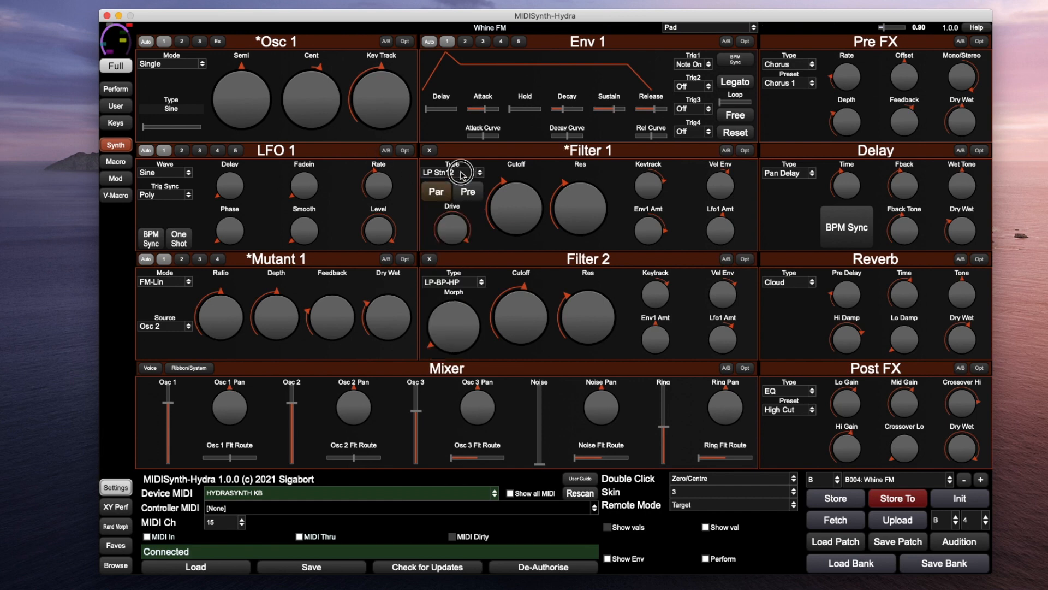
pyautogui.click(455, 282)
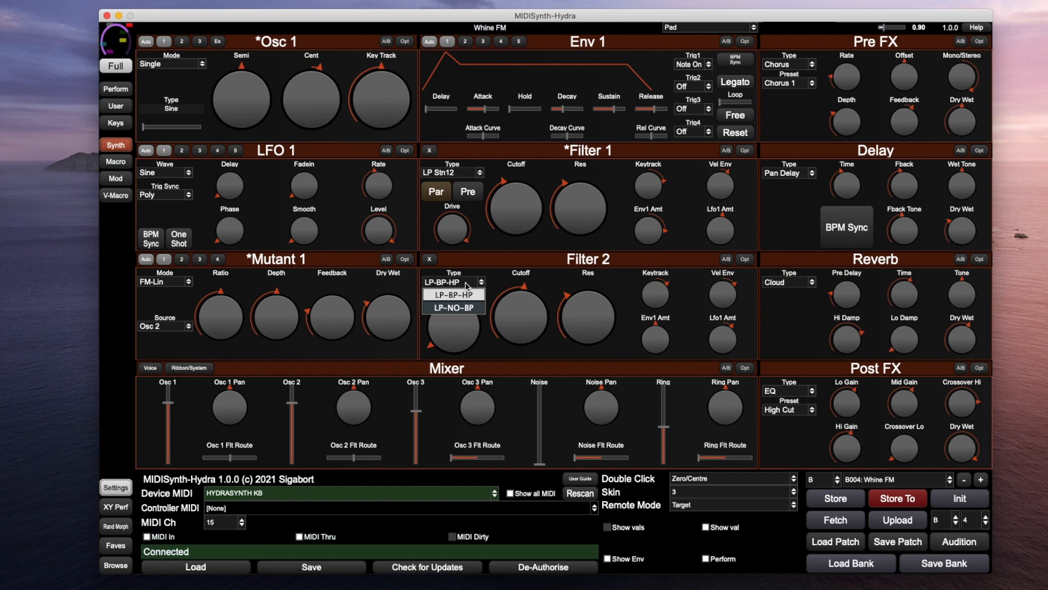
pyautogui.click(494, 278)
pyautogui.moveTo(457, 238)
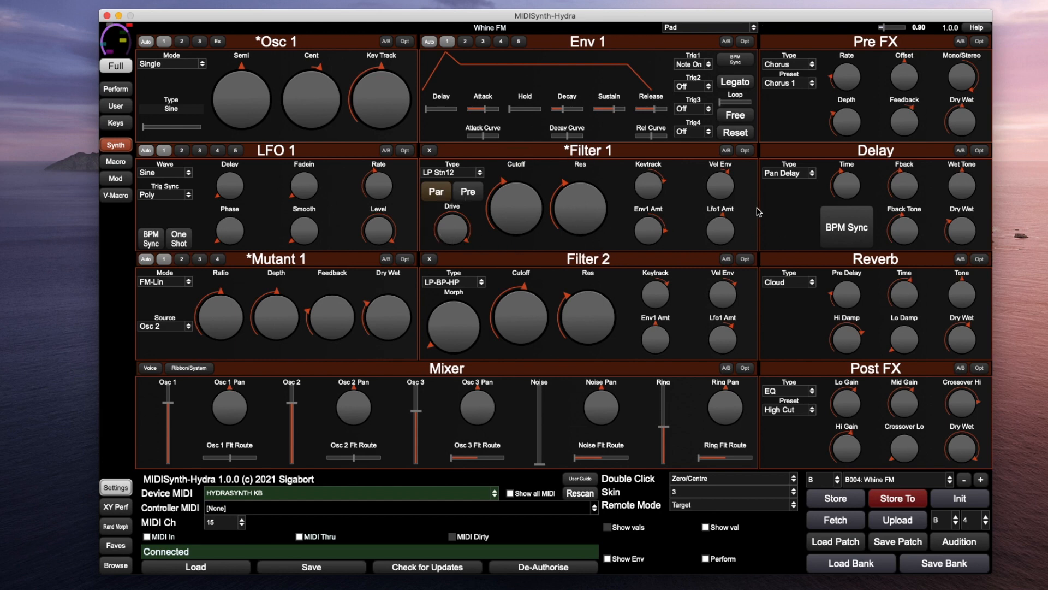
pyautogui.click(429, 150)
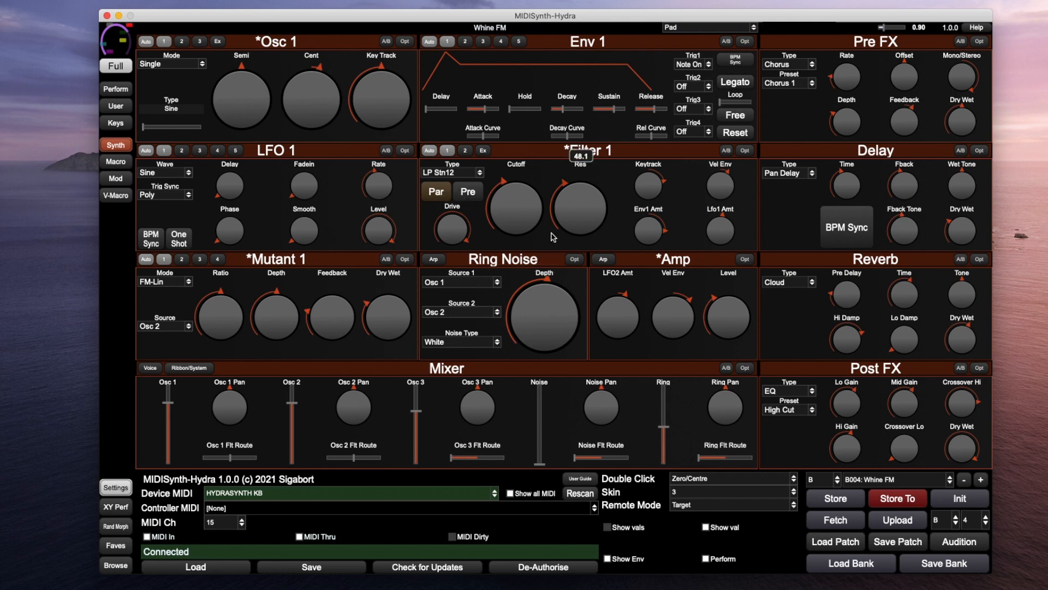
pyautogui.click(464, 286)
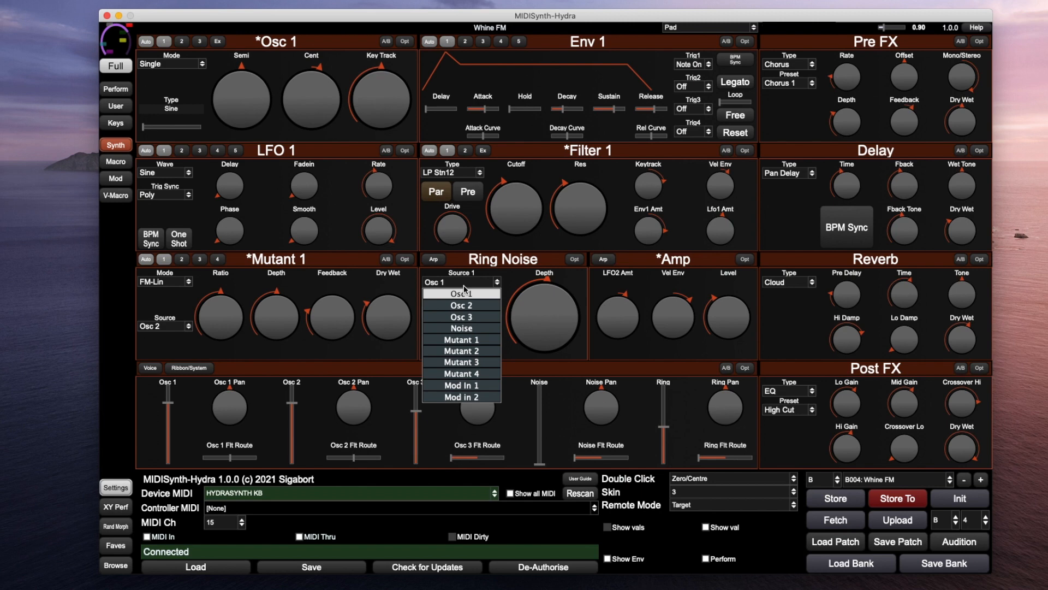
pyautogui.click(464, 286)
pyautogui.click(456, 316)
pyautogui.click(455, 317)
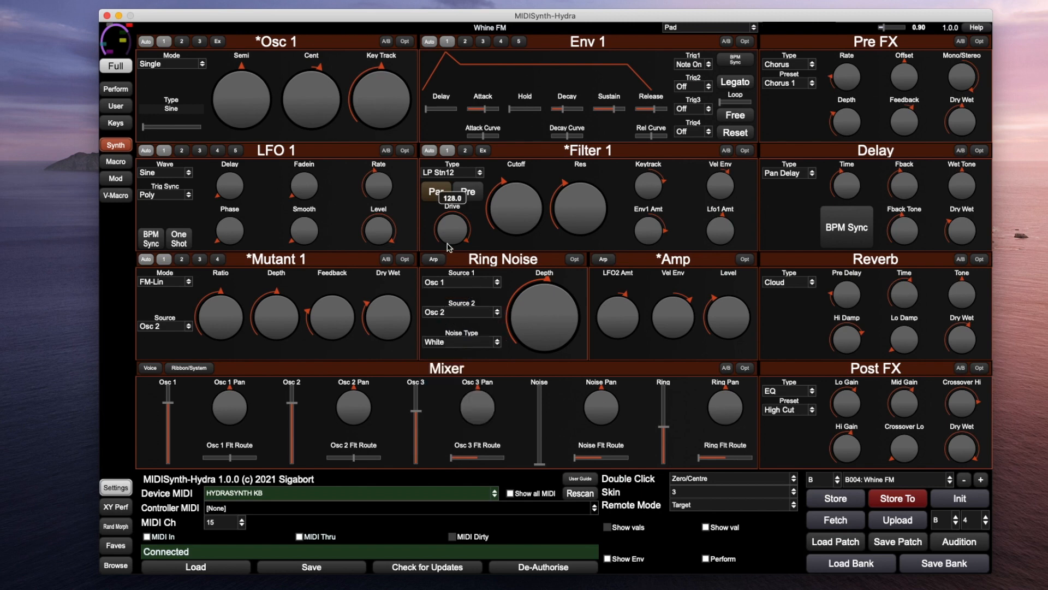
pyautogui.click(468, 342)
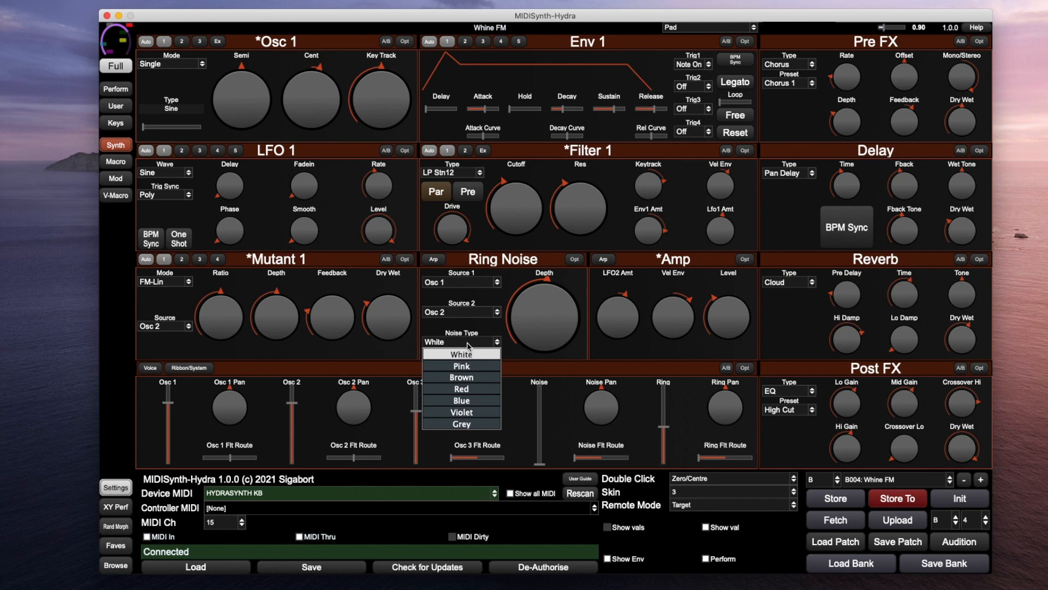
pyautogui.click(468, 346)
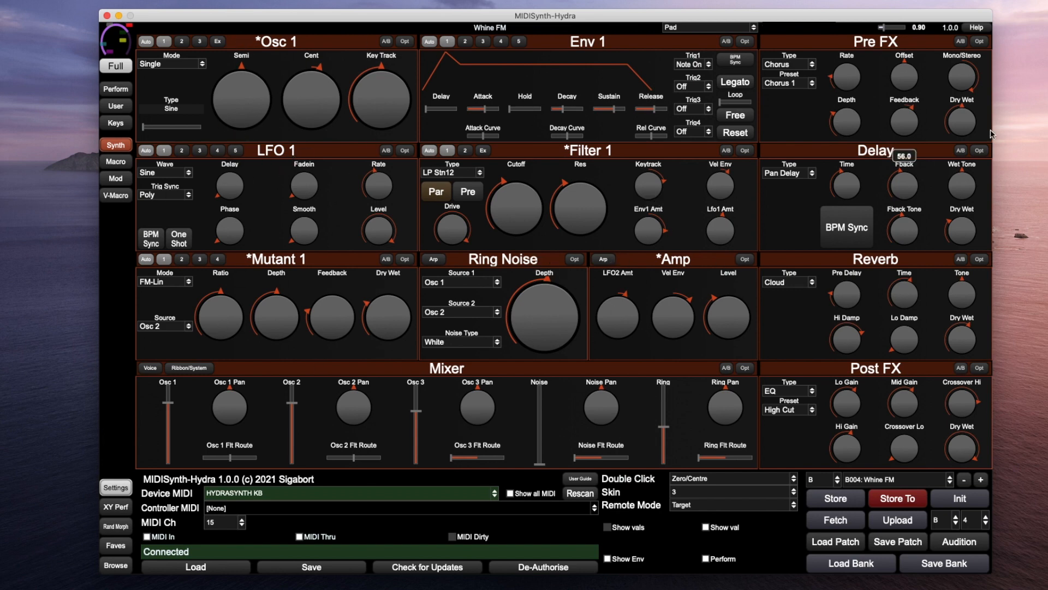
# Step through the Env 1–5 buttons and settle on Env 2
pyautogui.click(465, 44)
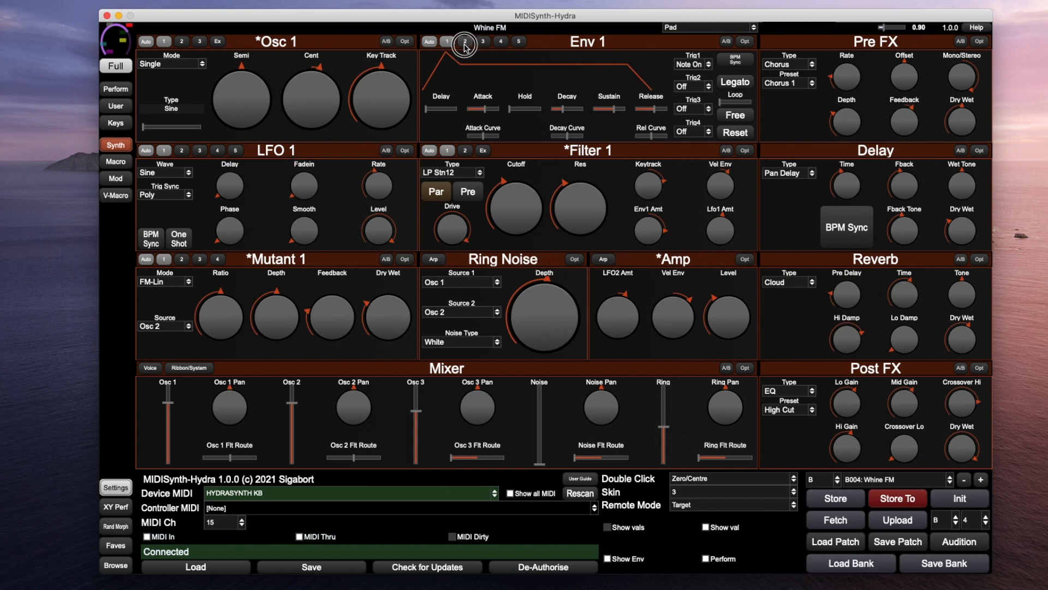
pyautogui.click(482, 42)
pyautogui.click(501, 41)
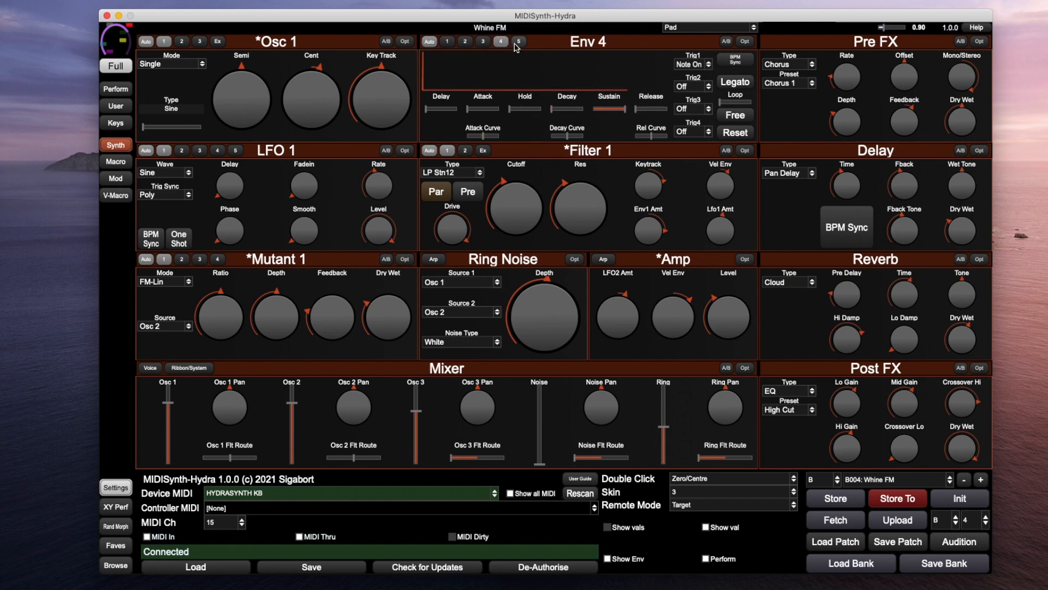
pyautogui.click(517, 43)
pyautogui.click(500, 42)
pyautogui.click(482, 42)
pyautogui.click(465, 42)
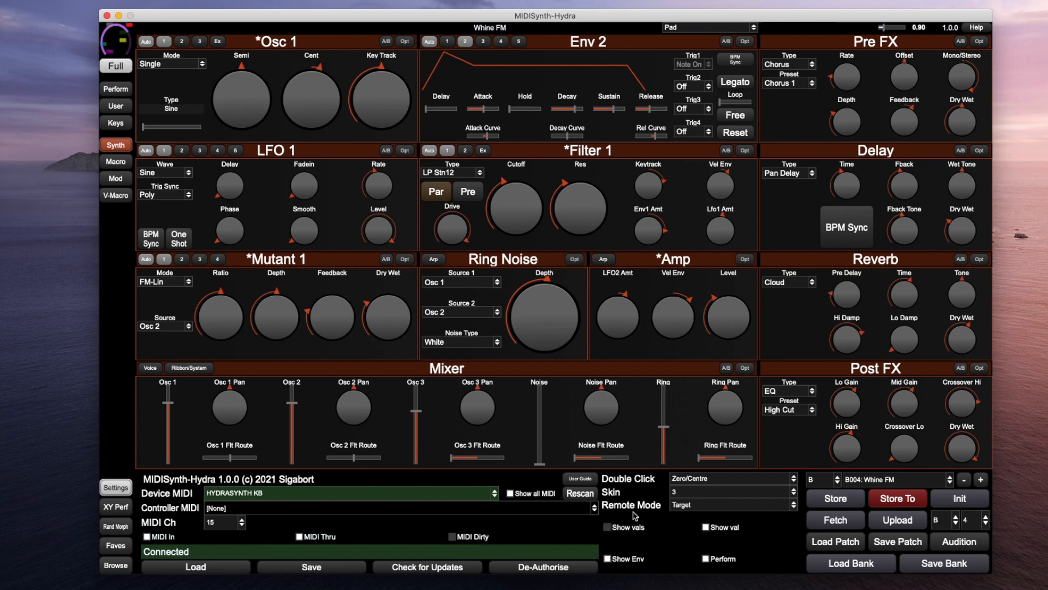
# Toggle Show Env to sliders and back to the graph, then toggle the Perform shortcuts off and on
pyautogui.click(607, 559)
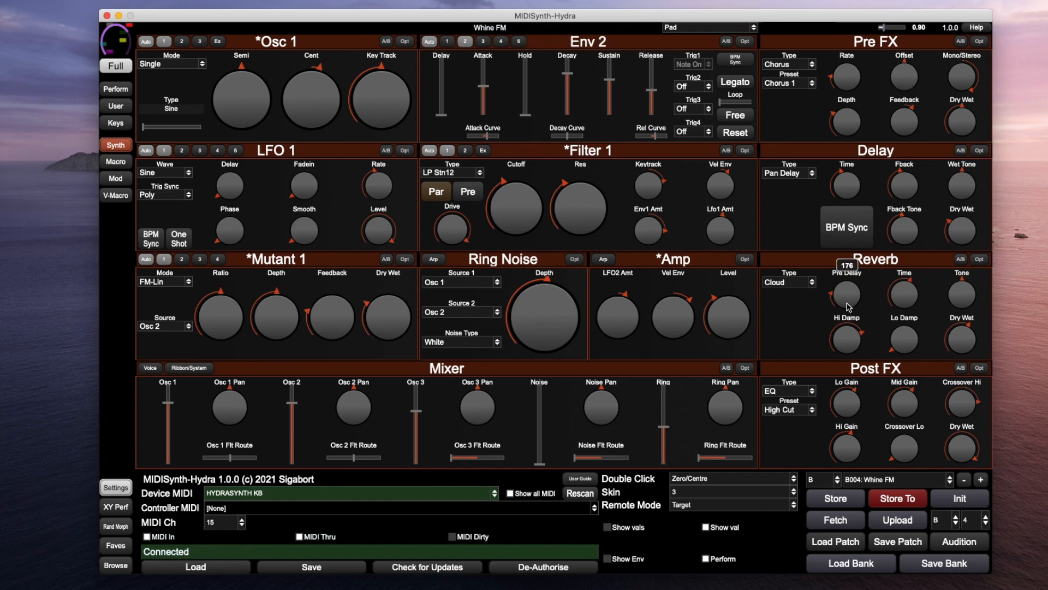
pyautogui.click(607, 559)
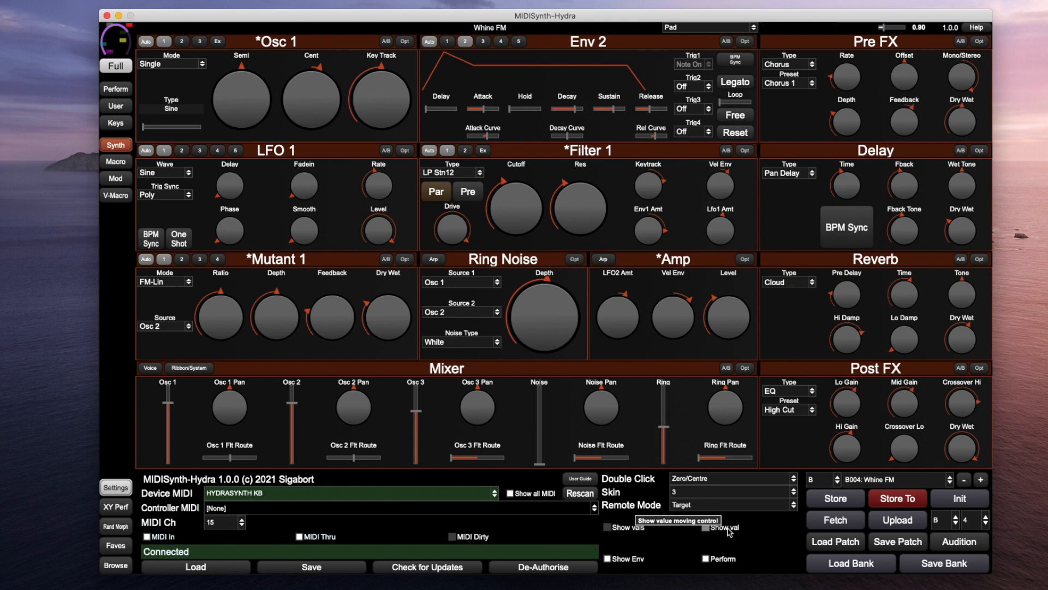
pyautogui.click(714, 559)
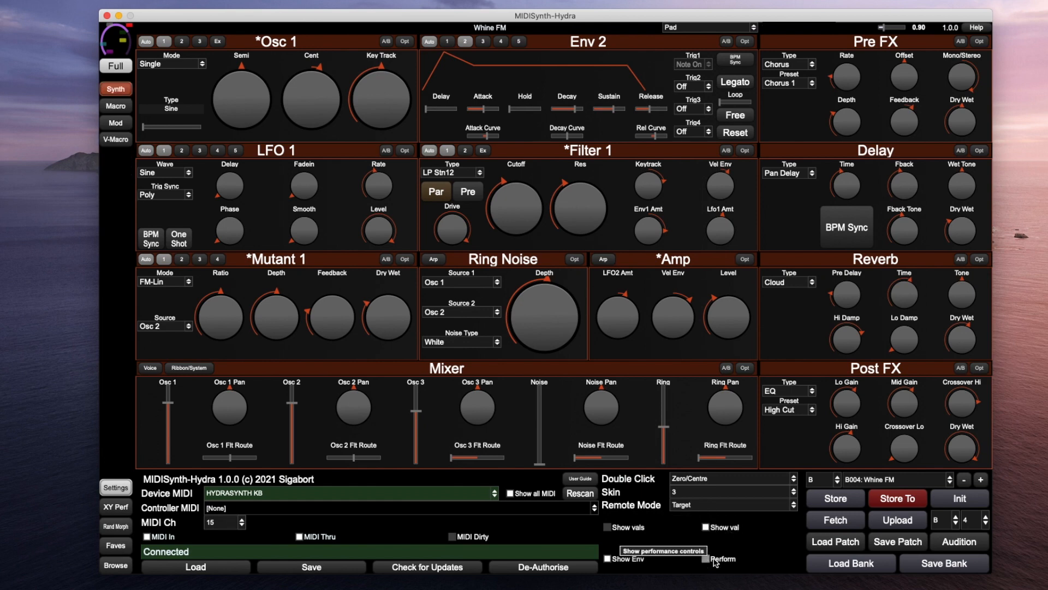
pyautogui.click(714, 560)
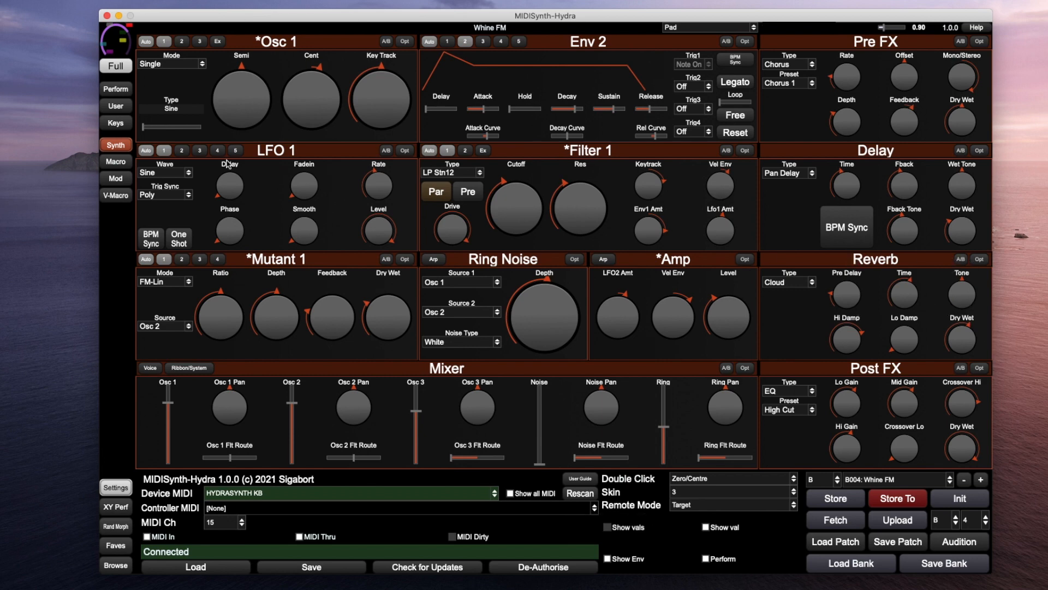
# Step through LFOs 2, 3 and 4 to bring up LFO 5's settings
pyautogui.click(182, 151)
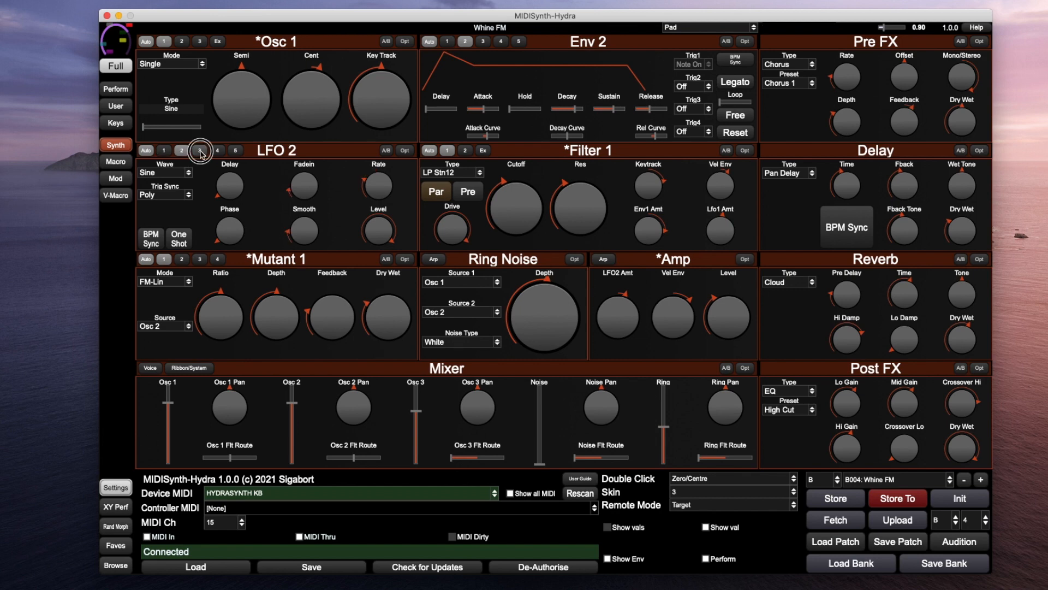
pyautogui.click(200, 150)
pyautogui.click(218, 151)
pyautogui.click(235, 150)
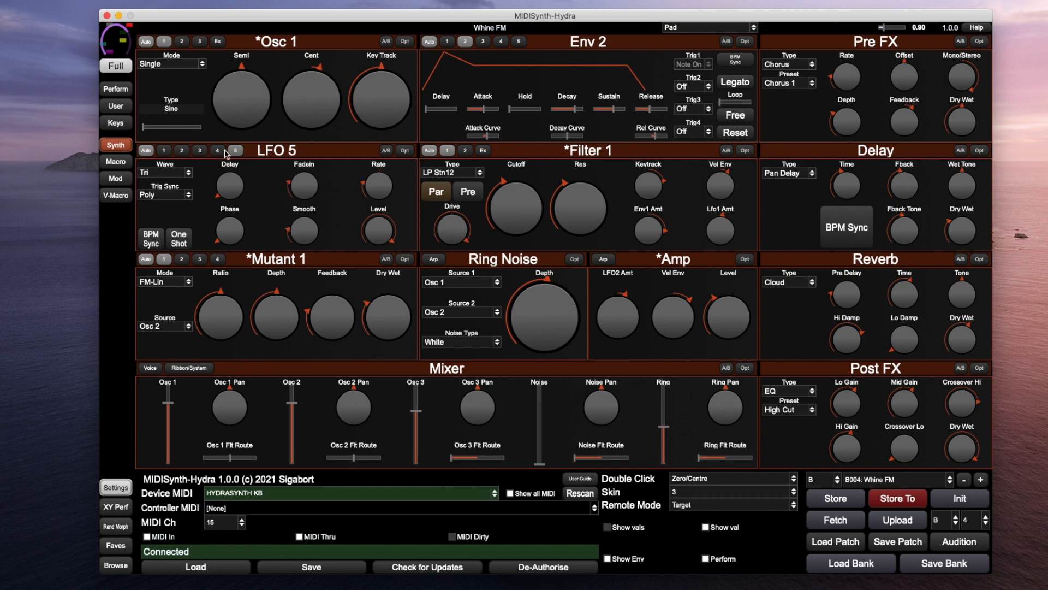
# Confirm LFO 5 keeps a Tri waveform and Poly trigger sync
pyautogui.click(153, 173)
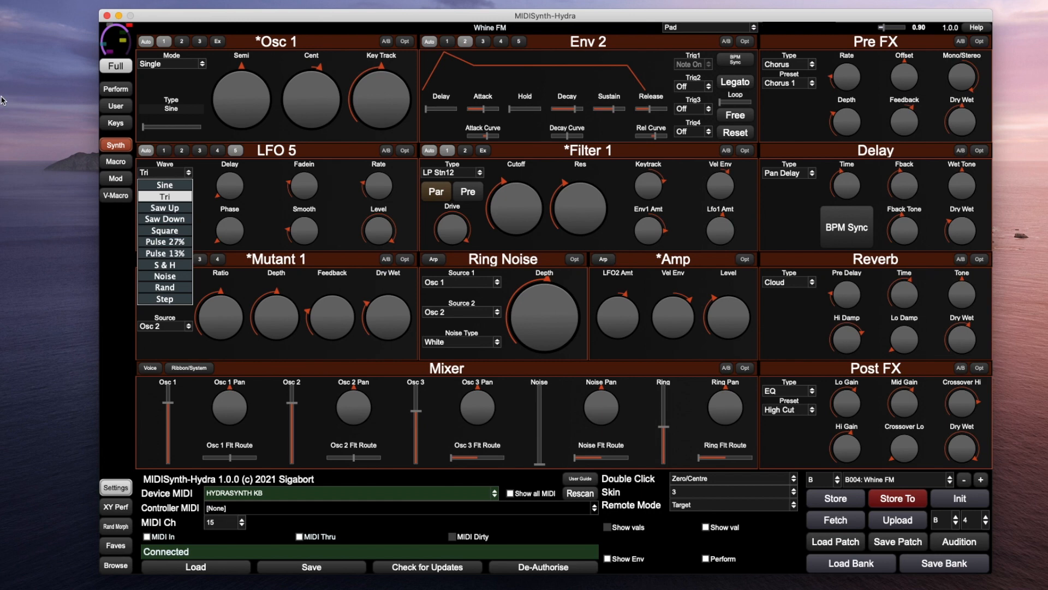
pyautogui.click(270, 163)
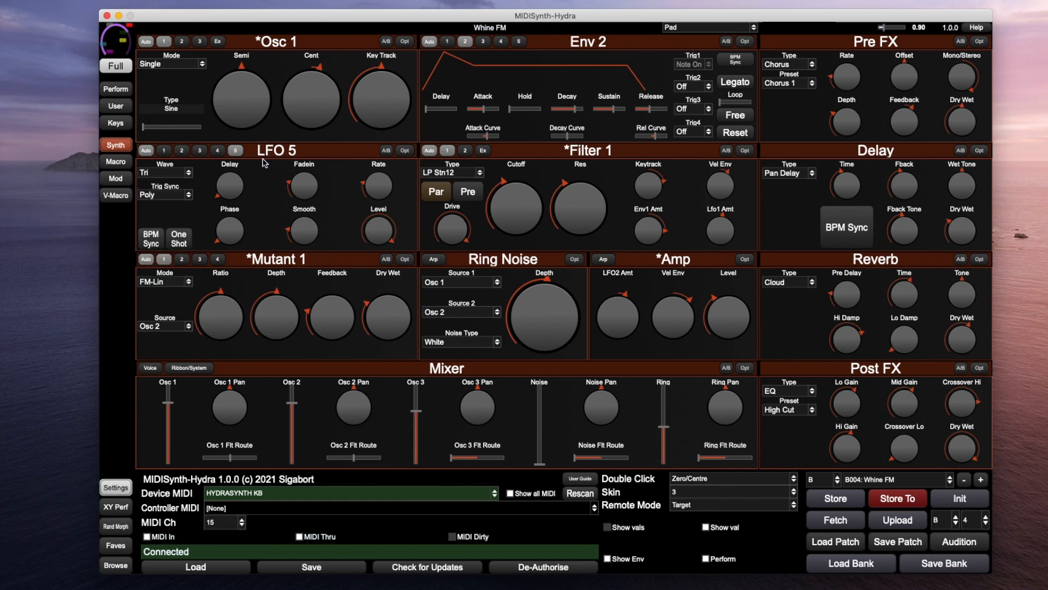
pyautogui.click(163, 198)
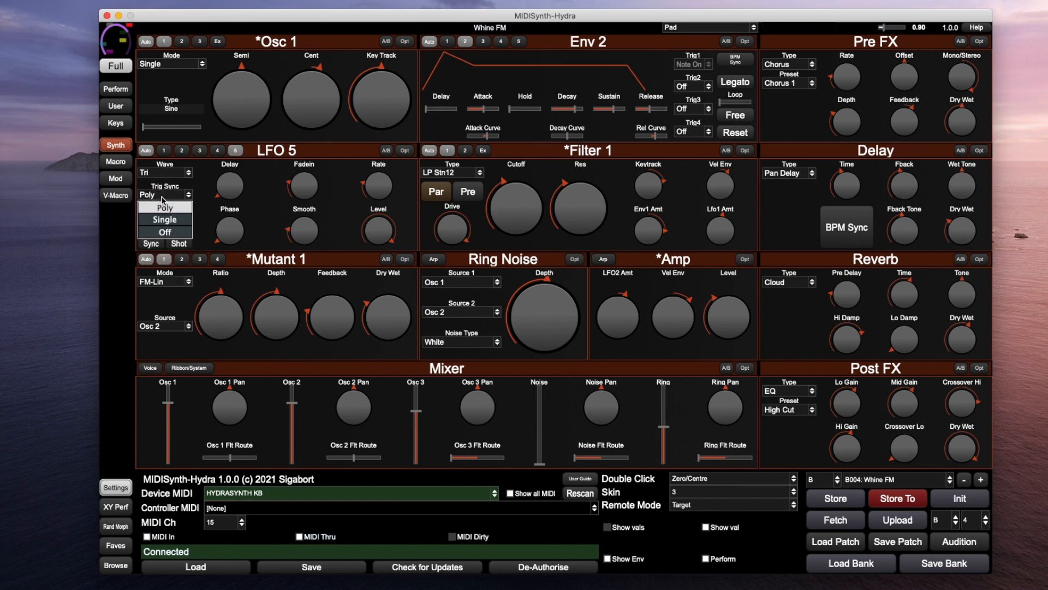
pyautogui.click(200, 185)
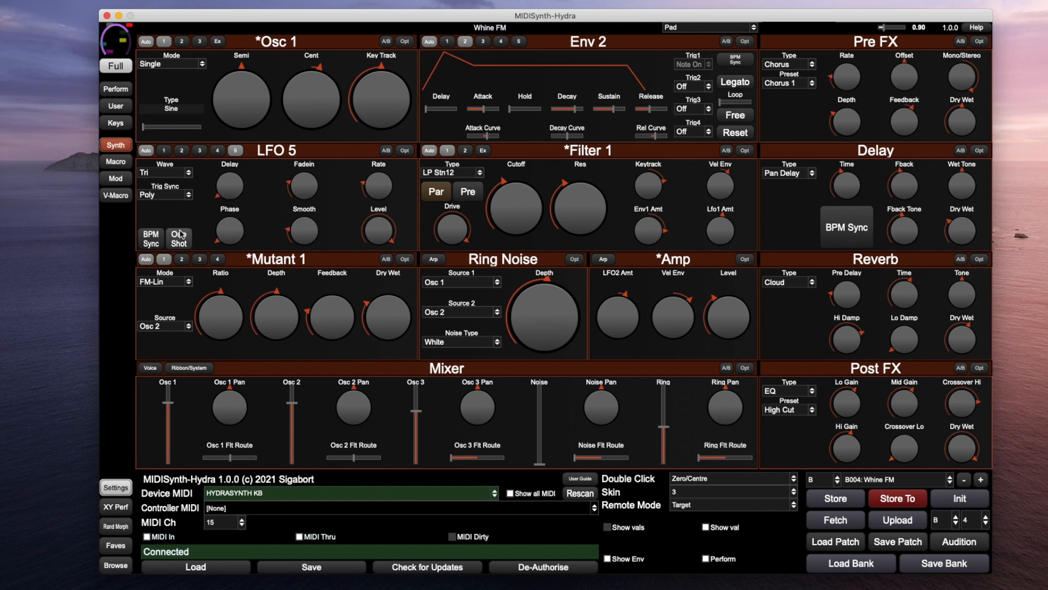
pyautogui.moveTo(847, 82)
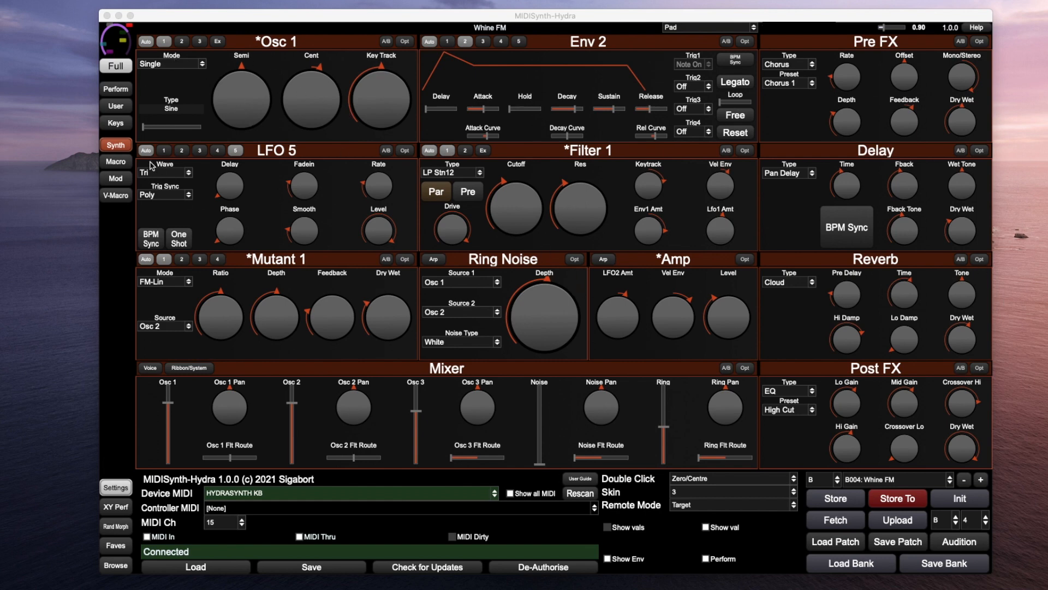
pyautogui.click(107, 182)
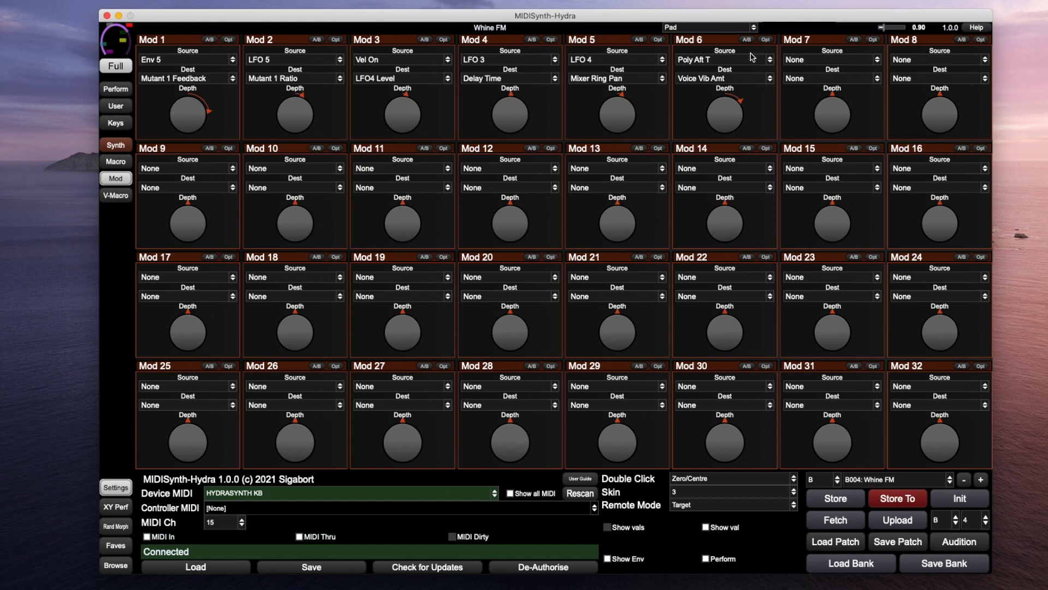
# Set Mod slot 7's source to Env 5, leaving its destination at None
pyautogui.moveTo(918, 99)
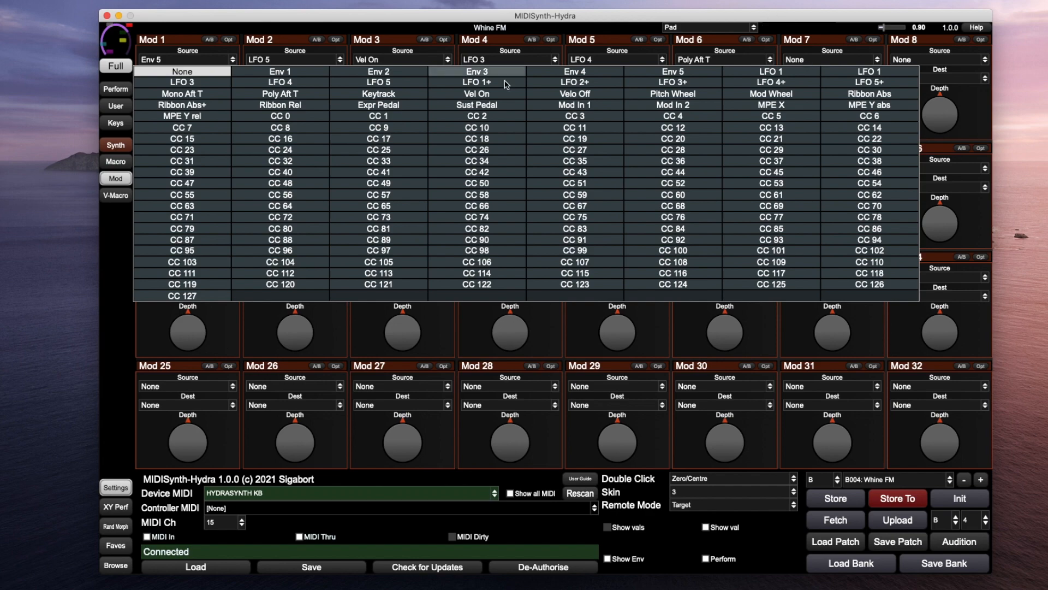
pyautogui.click(673, 72)
pyautogui.click(827, 78)
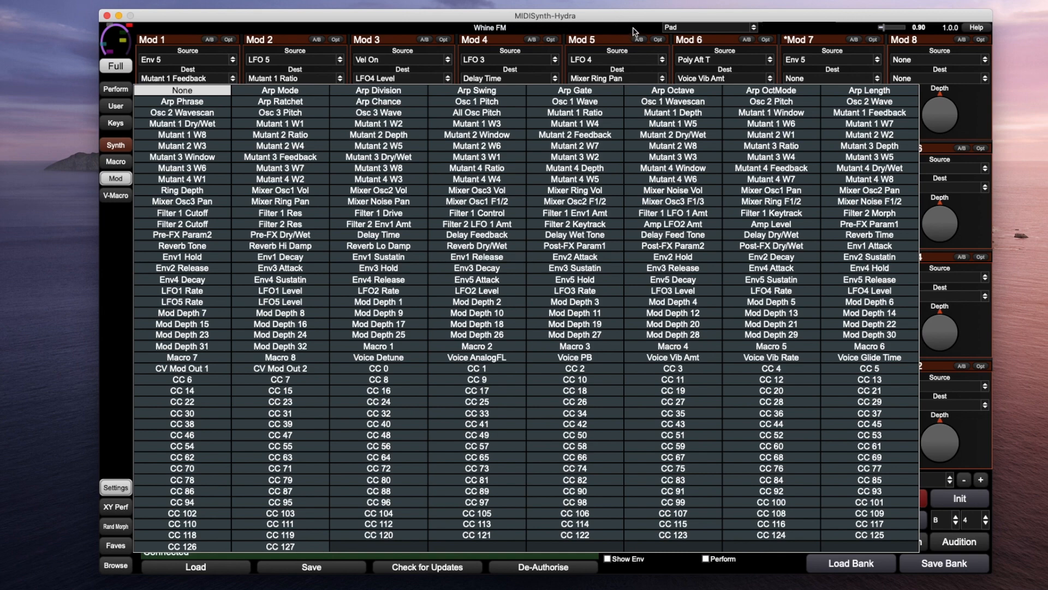
pyautogui.click(633, 28)
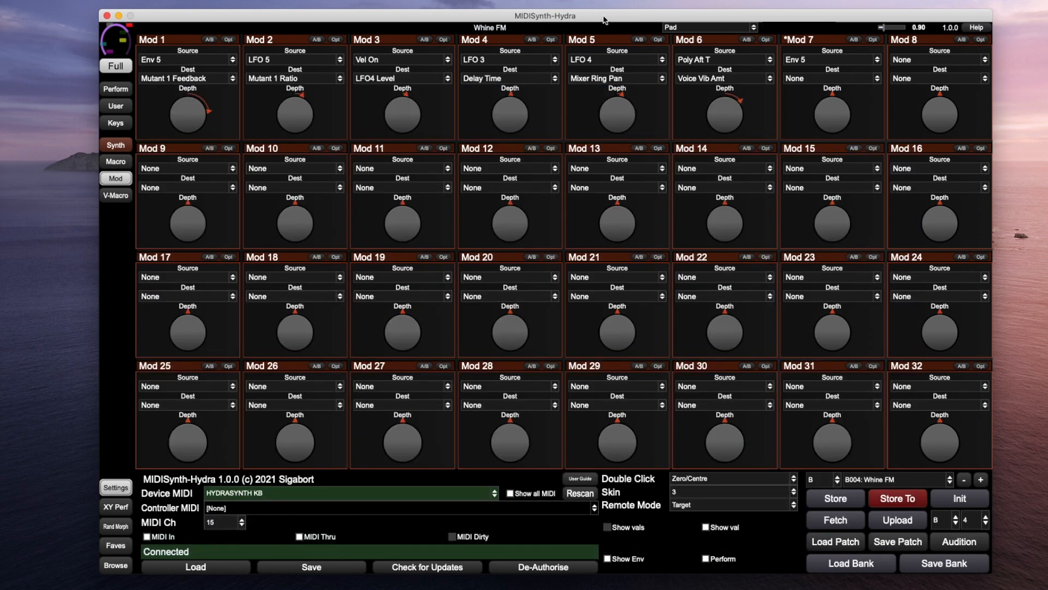
# On the Macro page, browse Macro 1's T1–T4 and T5–T8 target pages
pyautogui.click(121, 164)
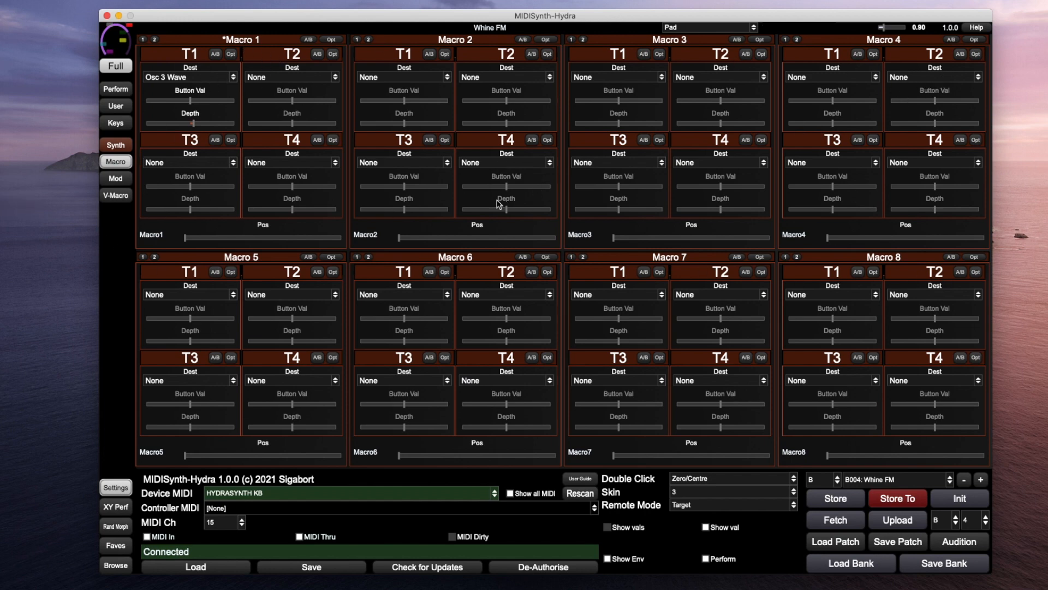
pyautogui.click(155, 40)
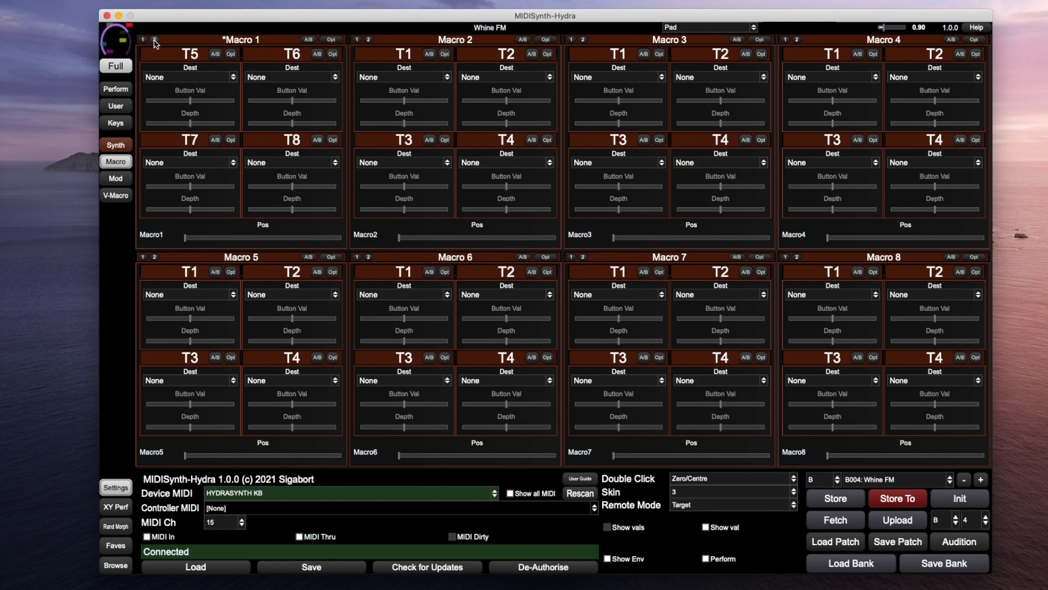
pyautogui.click(143, 40)
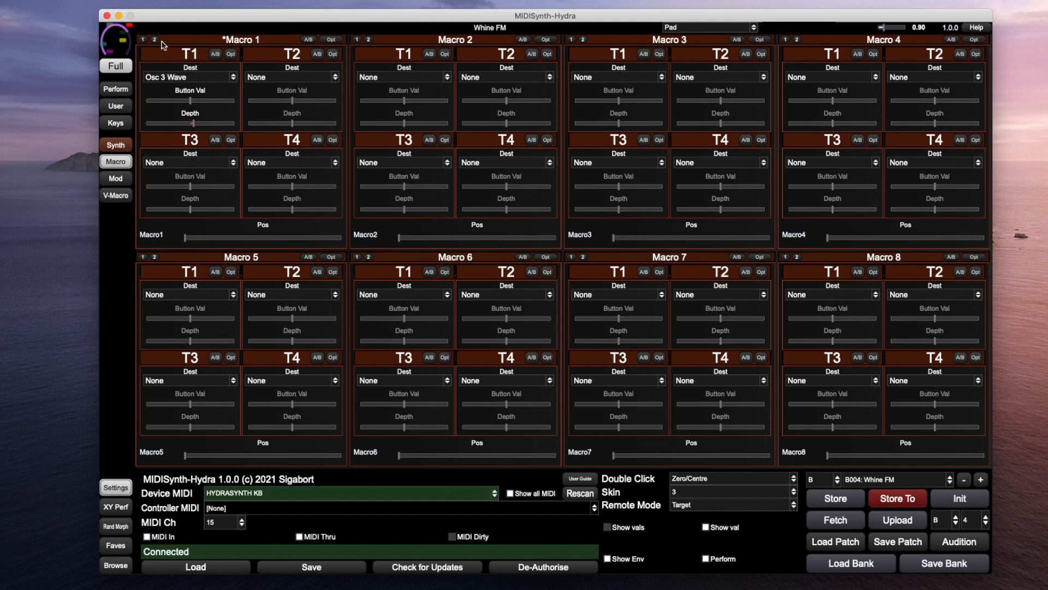
pyautogui.click(160, 42)
pyautogui.click(156, 41)
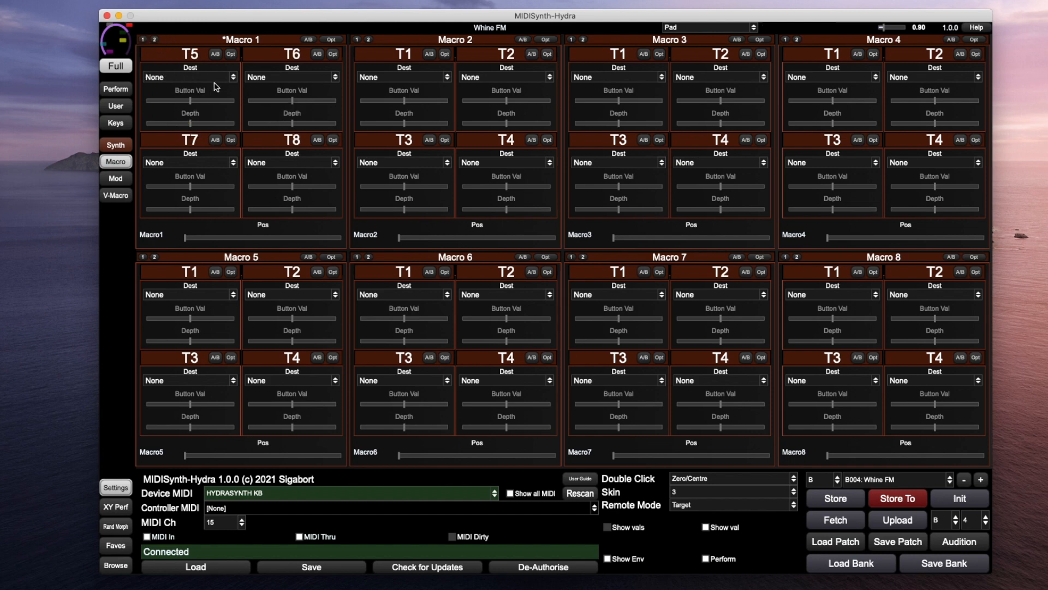
pyautogui.click(143, 41)
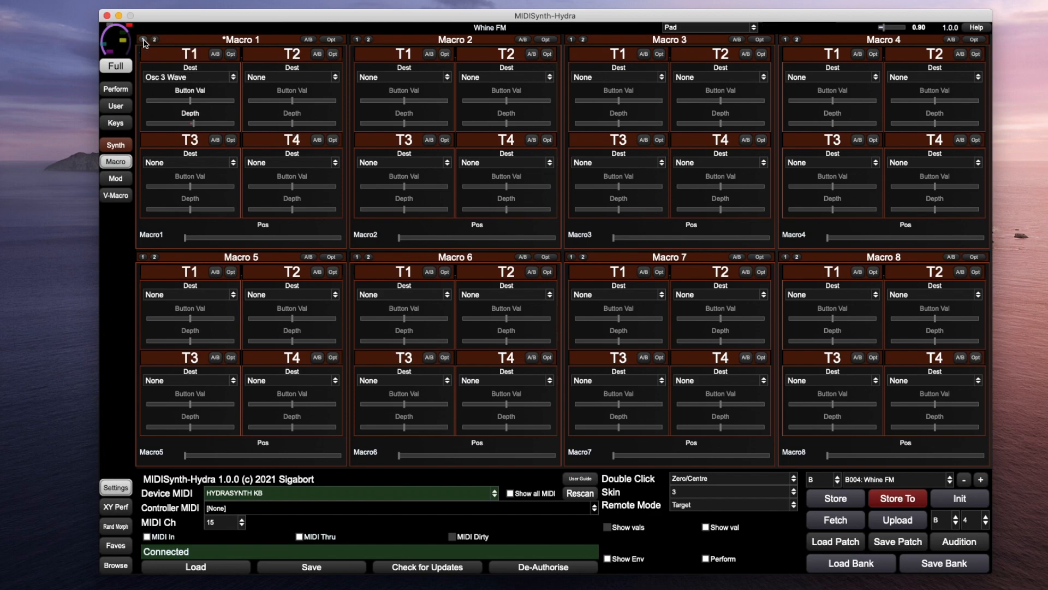
# Route Macro 1's T2 to Reverb Dry/Wet at depth 59.7 and raise Macro 1 to 105.0
pyautogui.click(309, 77)
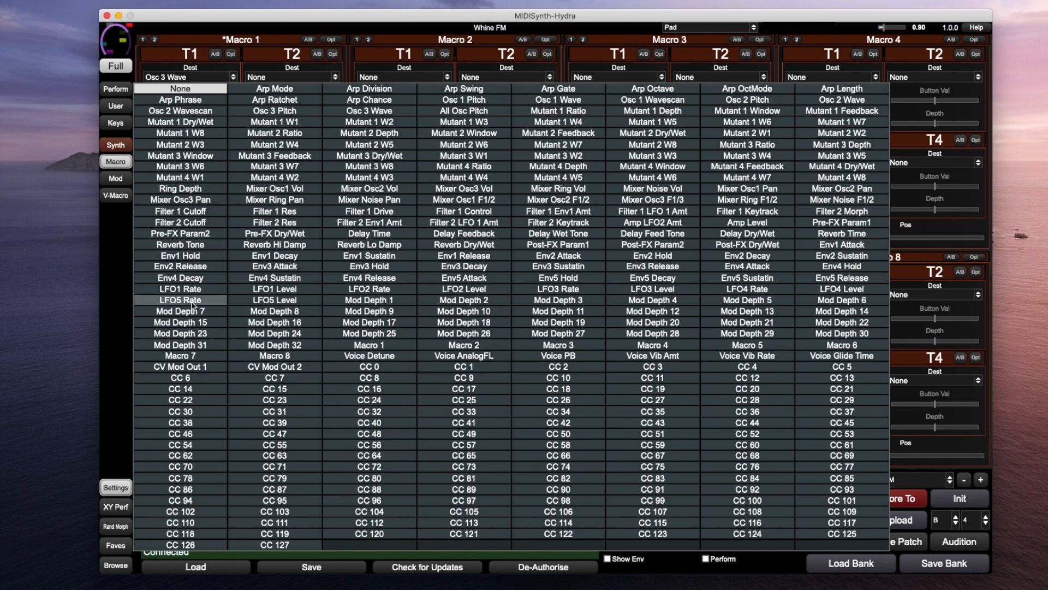
pyautogui.click(490, 249)
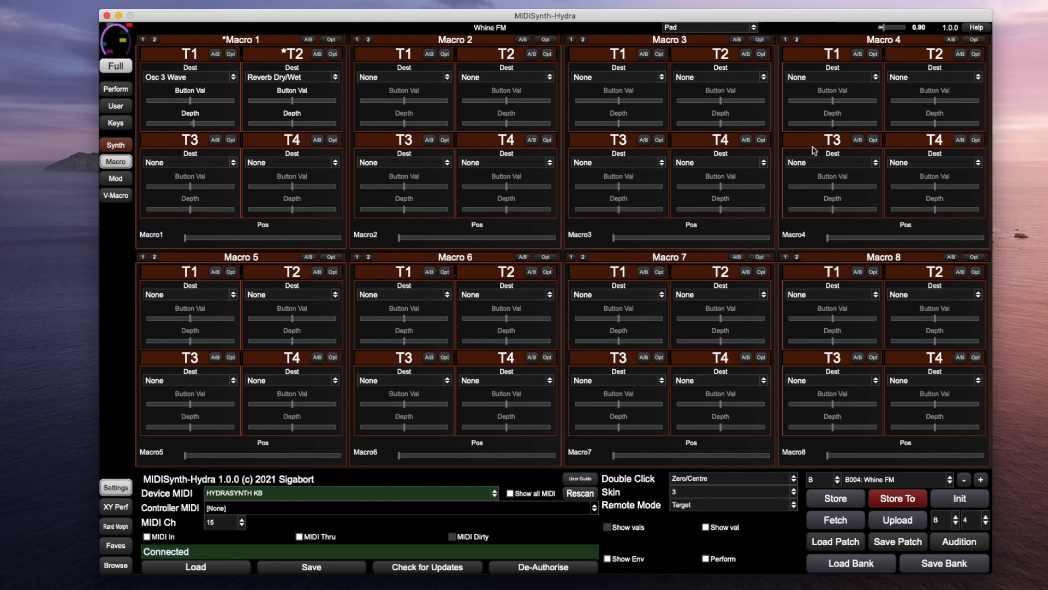
pyautogui.moveTo(286, 122)
pyautogui.moveTo(294, 124); pyautogui.dragTo(315, 126)
pyautogui.click(191, 240)
pyautogui.moveTo(192, 242)
pyautogui.mouseDown()
pyautogui.moveTo(325, 243)
pyautogui.moveTo(181, 243)
pyautogui.mouseUp()
# Set V-Macro 1's Dest A to Voice Warmmode on the V-Macro page
pyautogui.click(115, 196)
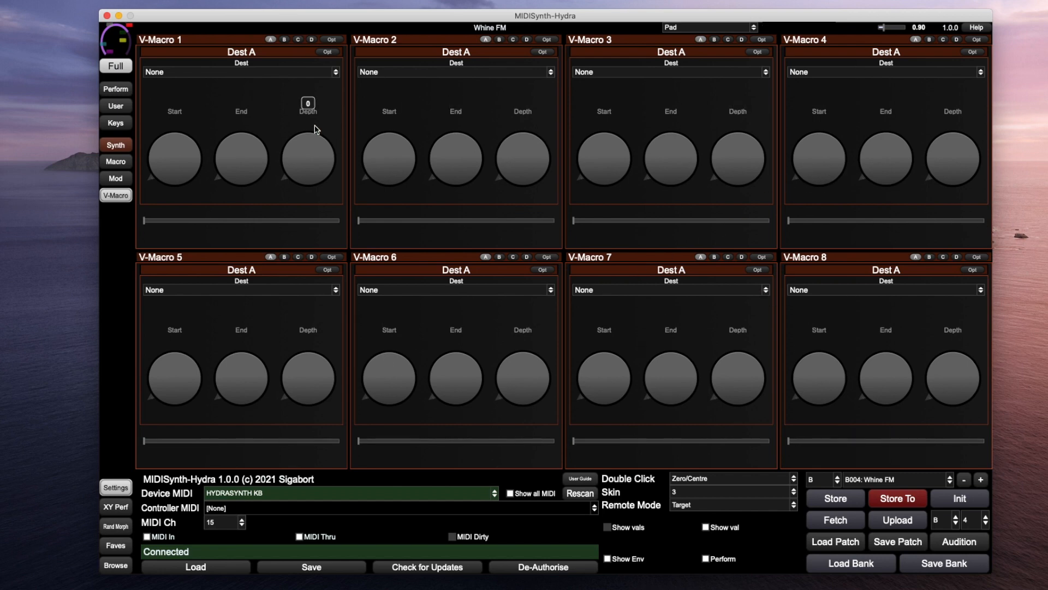
pyautogui.click(274, 74)
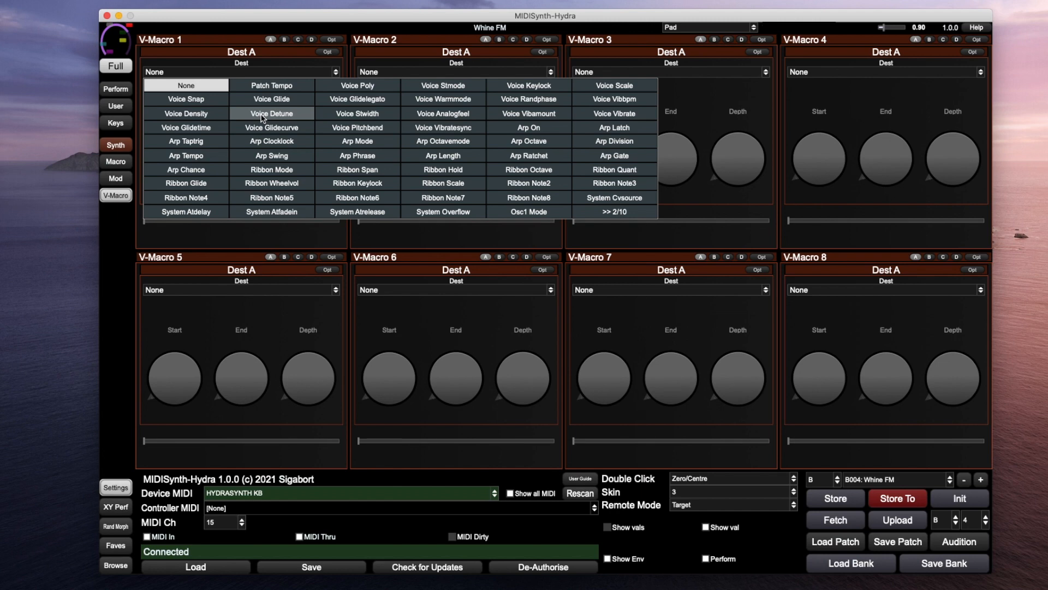
pyautogui.click(459, 102)
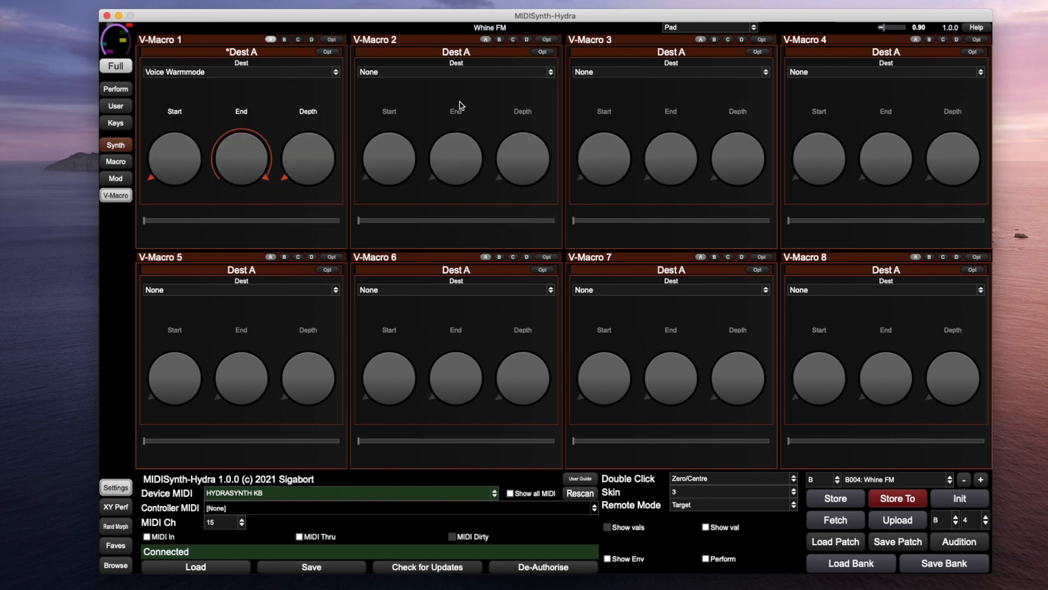
pyautogui.click(255, 72)
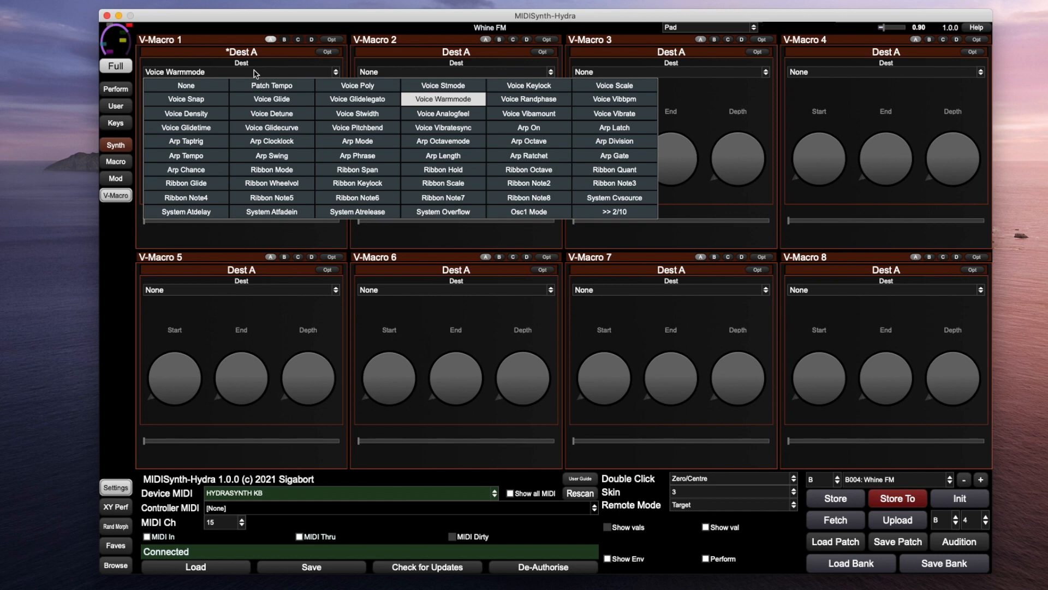
pyautogui.click(255, 73)
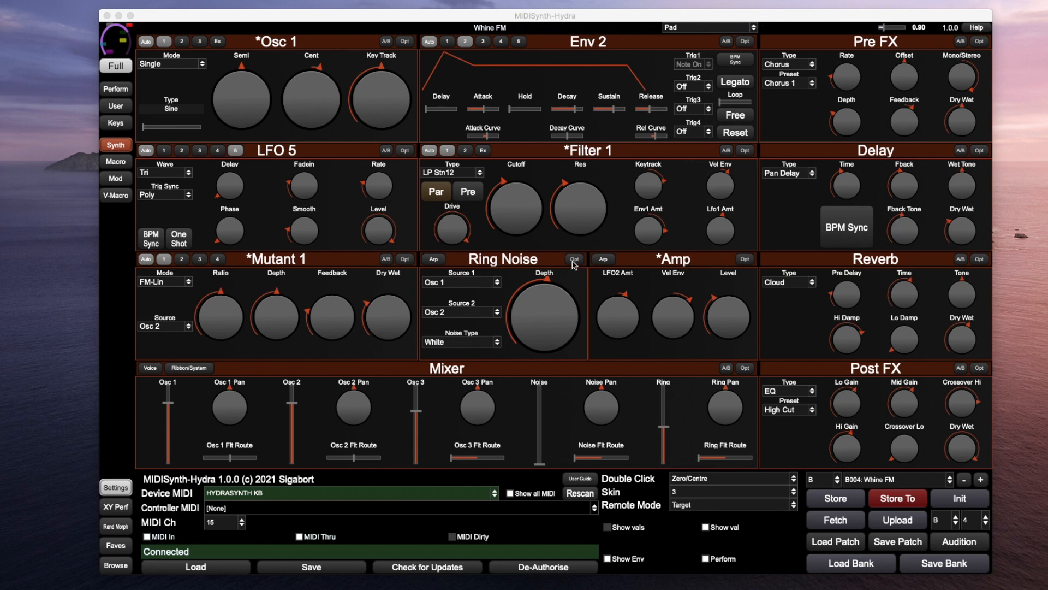
# Turn the arpeggiator on, then swap the panel back to Ring Noise and Amp
pyautogui.click(432, 259)
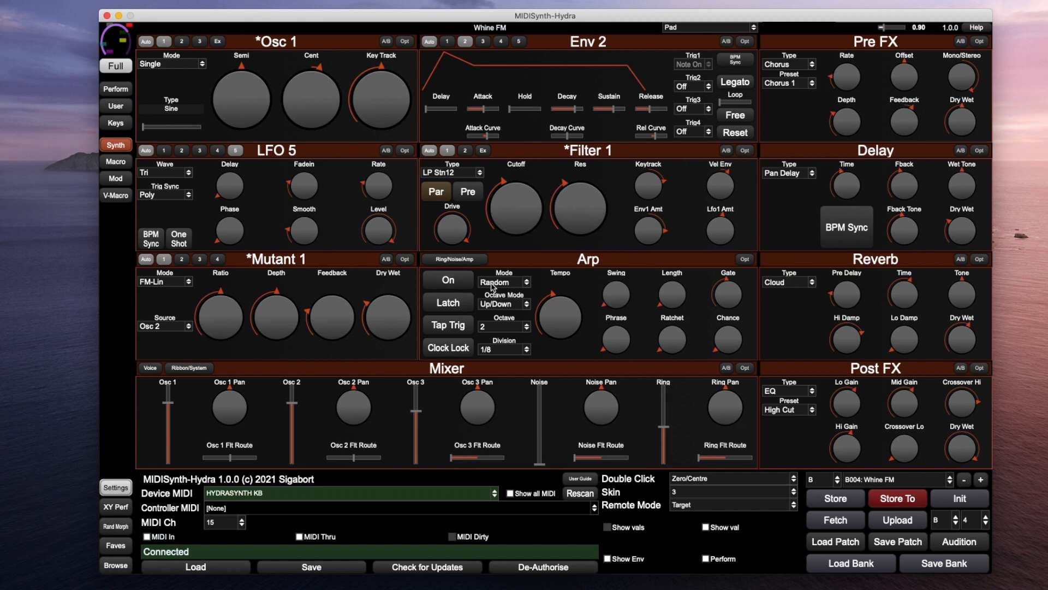
pyautogui.click(461, 282)
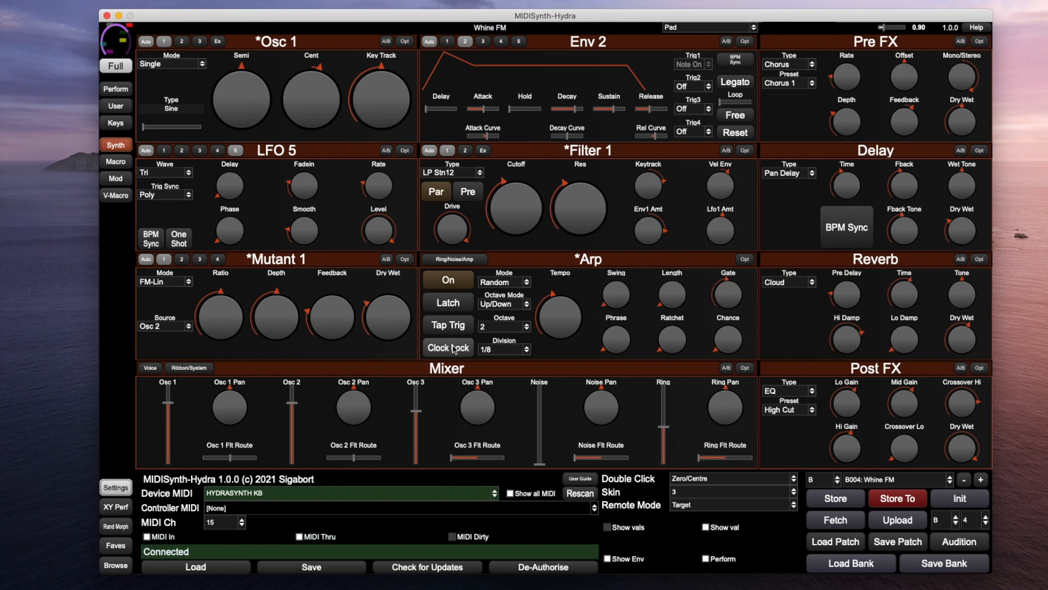
pyautogui.click(440, 261)
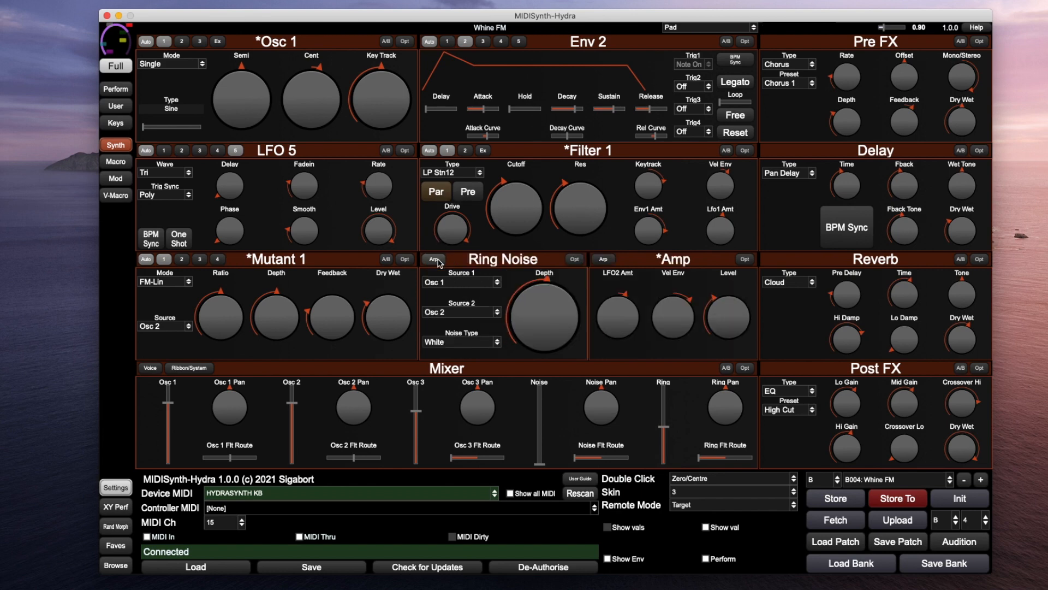
pyautogui.click(435, 260)
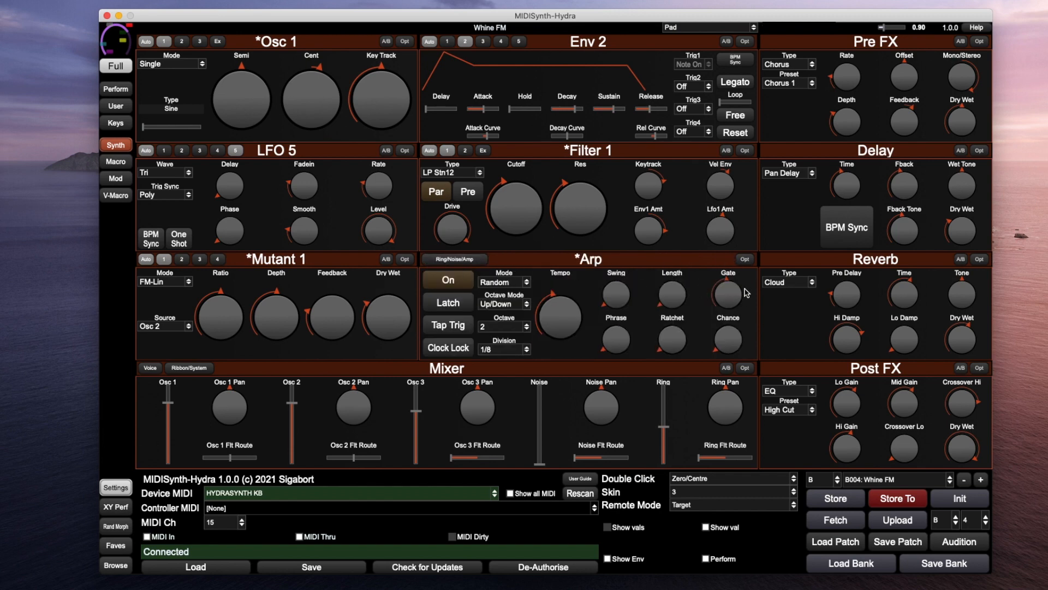
pyautogui.click(744, 259)
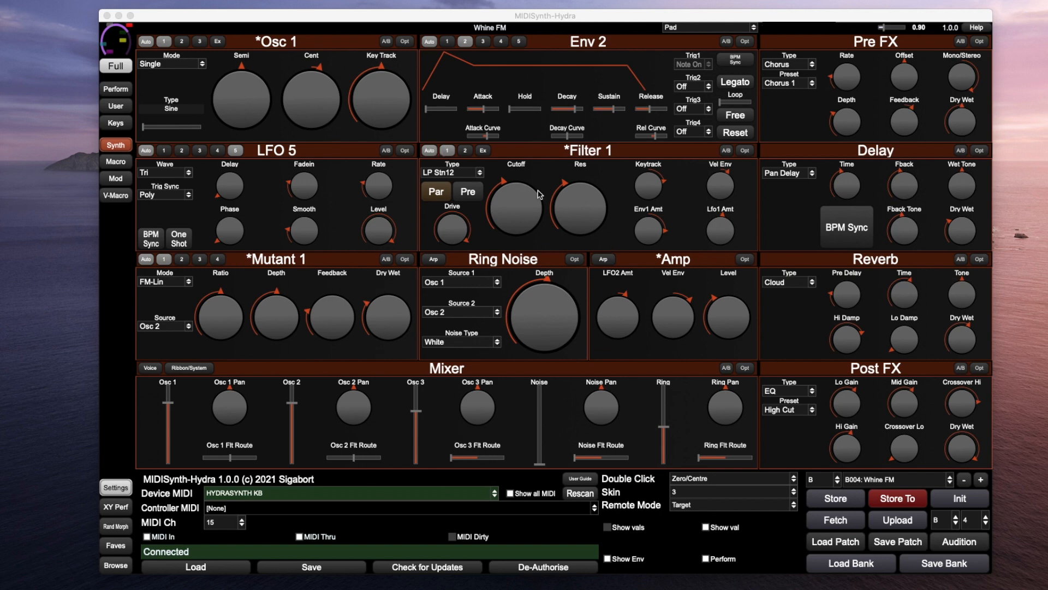
# Sweep the LFO4 Rate fader on the slider performance page and leave it near midway
pyautogui.click(116, 90)
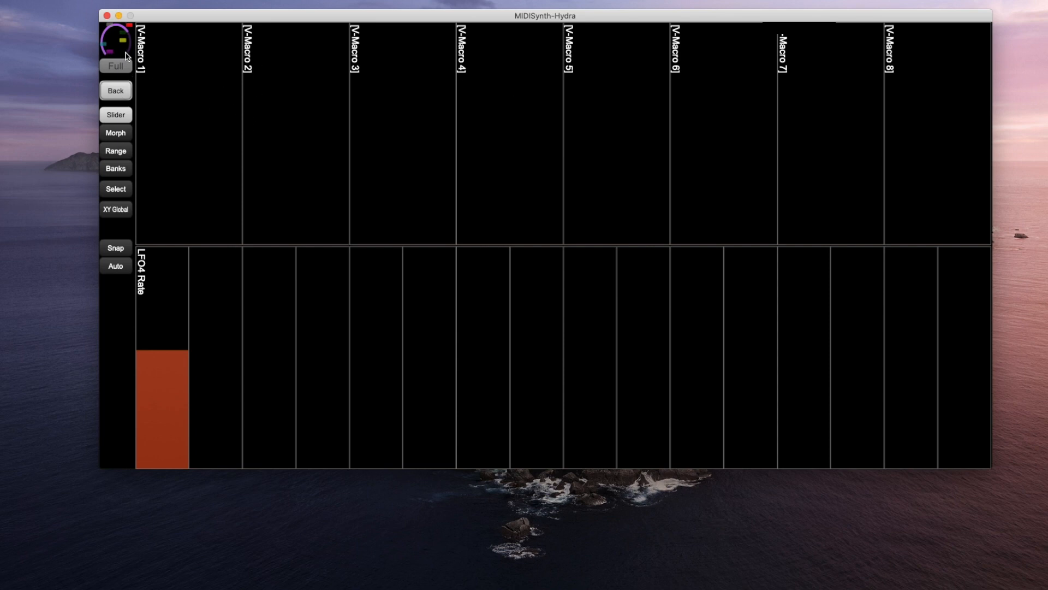
pyautogui.rightClick(206, 108)
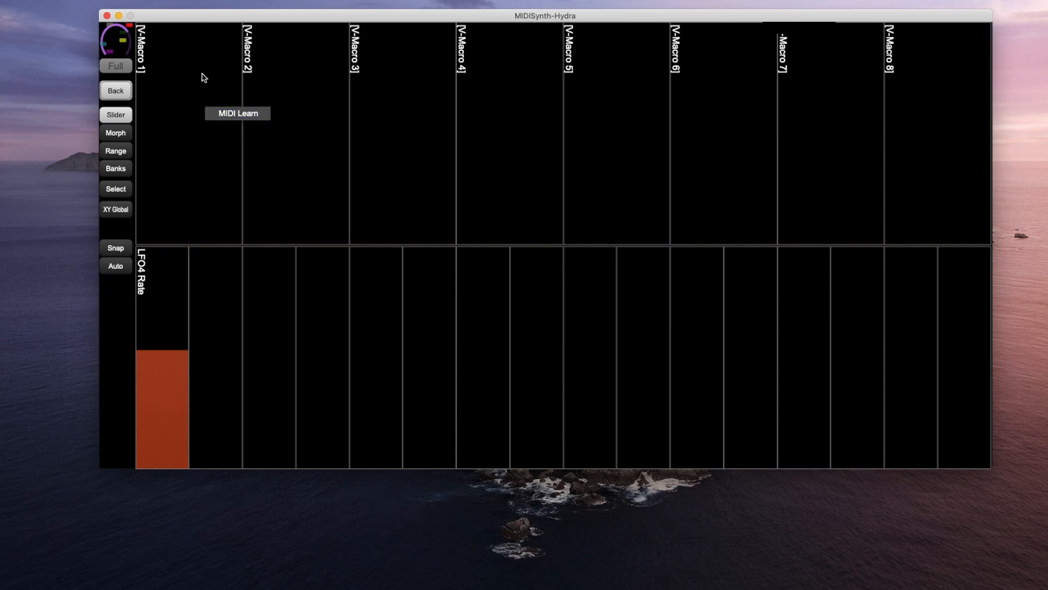
pyautogui.click(168, 377)
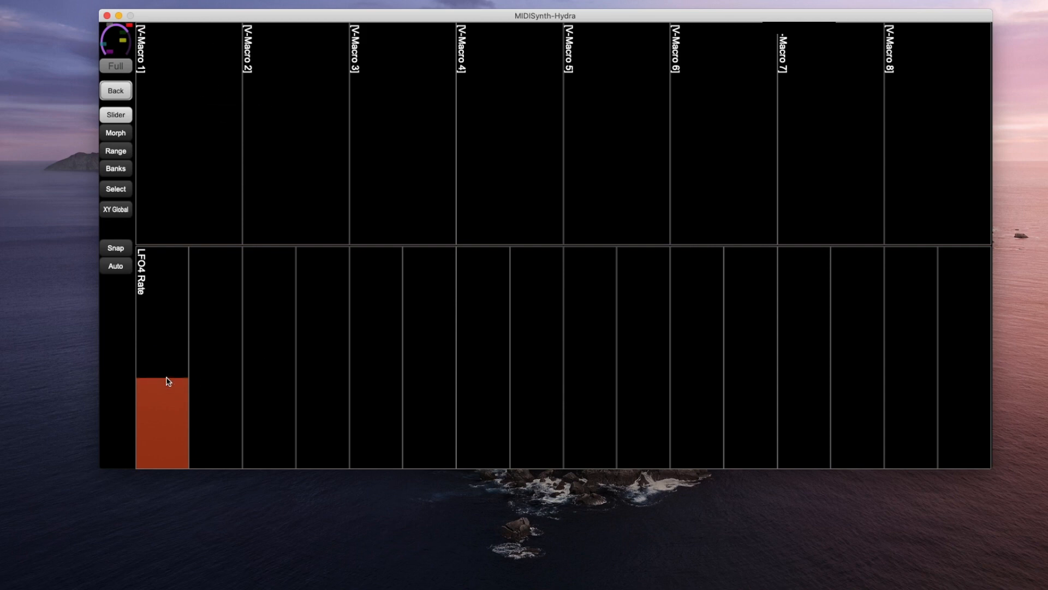
pyautogui.moveTo(166, 383); pyautogui.dragTo(160, 335)
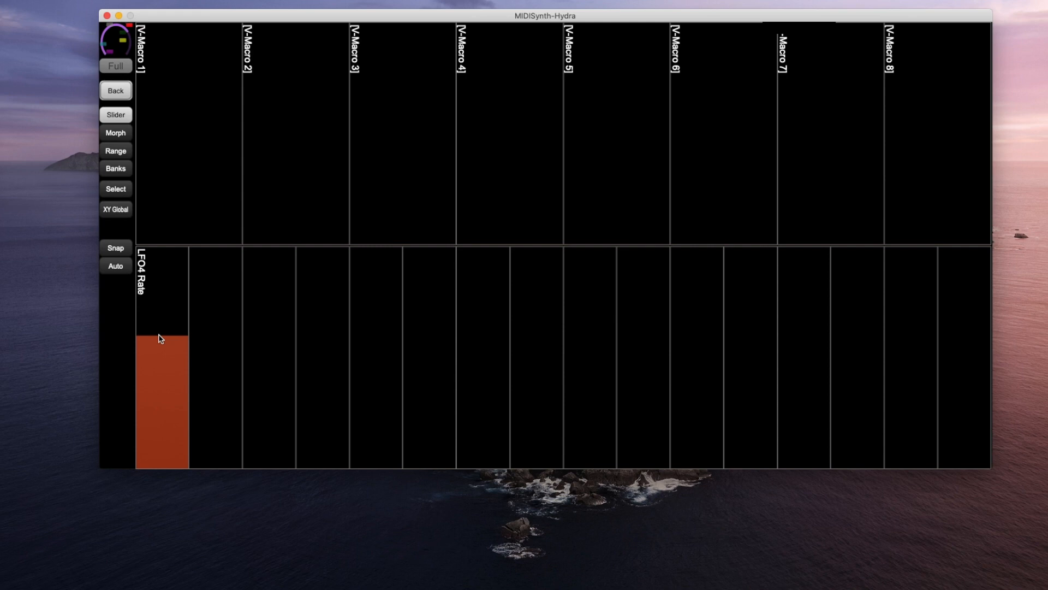
pyautogui.moveTo(157, 351)
pyautogui.mouseDown()
pyautogui.moveTo(149, 367)
pyautogui.moveTo(162, 317)
pyautogui.moveTo(165, 361)
pyautogui.mouseUp()
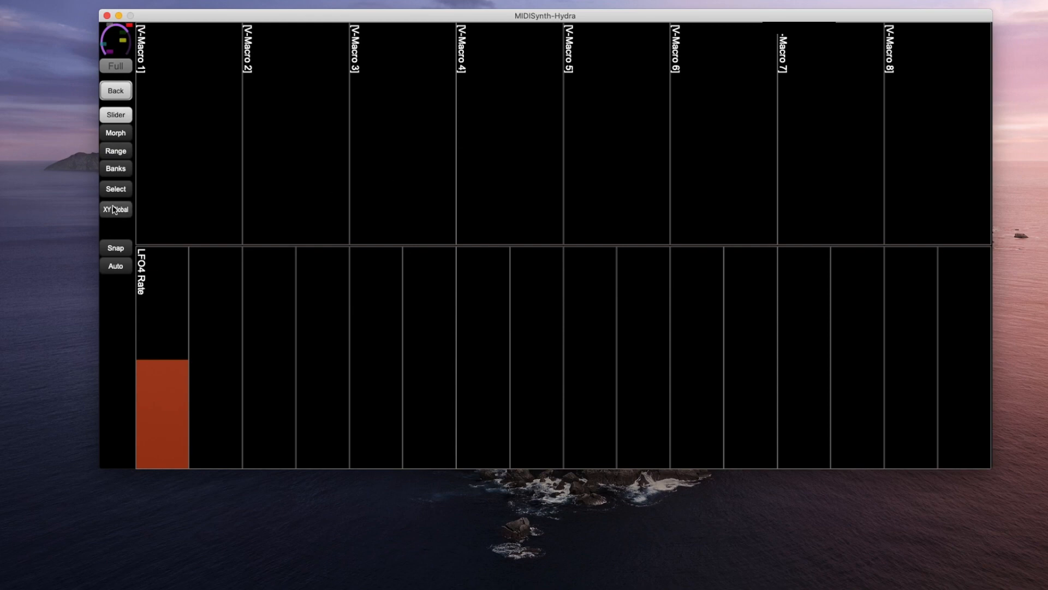
pyautogui.click(116, 91)
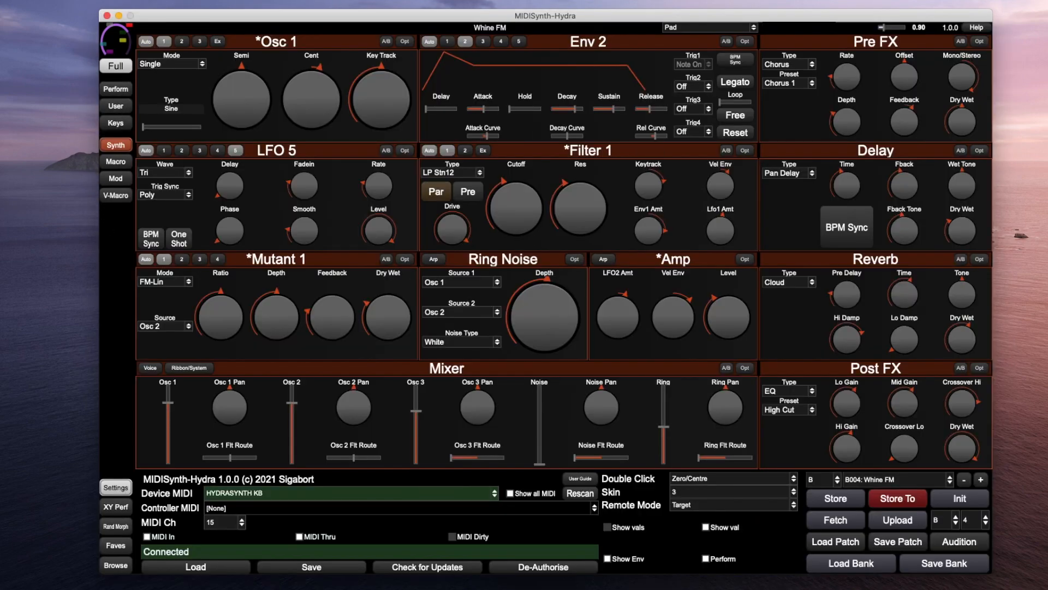
# Map Filter 1 Cutoff to XY pad 1's X axis
pyautogui.rightClick(523, 207)
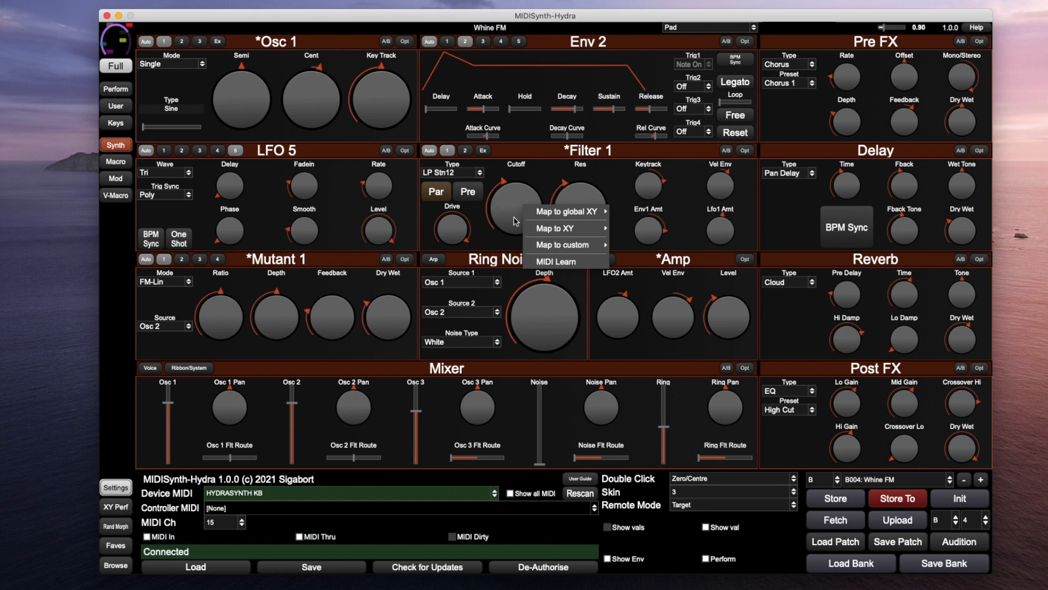
pyautogui.moveTo(549, 230)
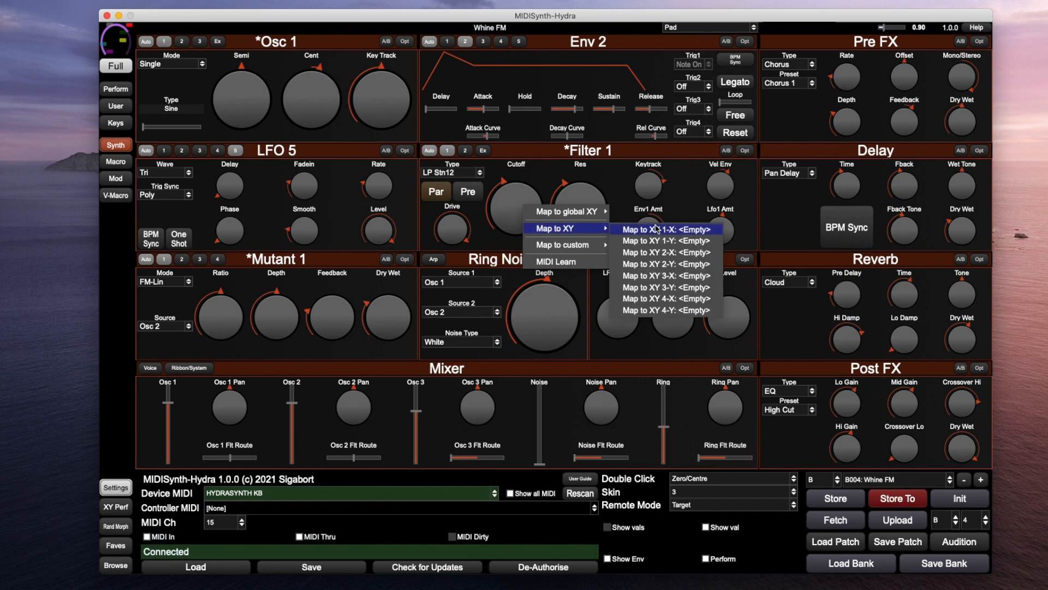
pyautogui.click(683, 232)
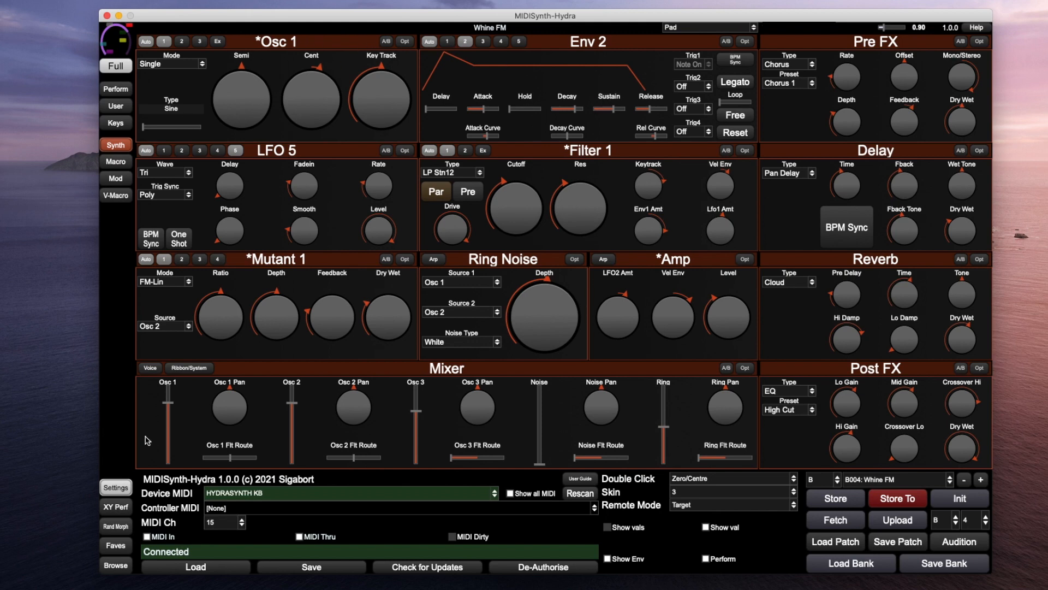
# Assign Filter 1 Res to the XY pad's Y axis and drag the point to raise both
pyautogui.click(116, 508)
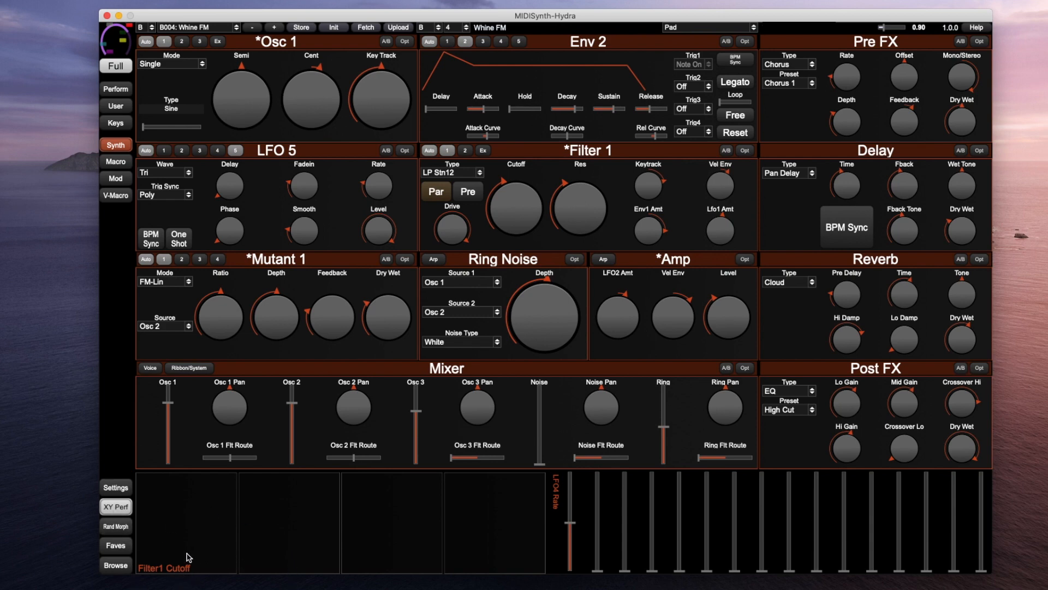
pyautogui.click(184, 523)
pyautogui.rightClick(184, 512)
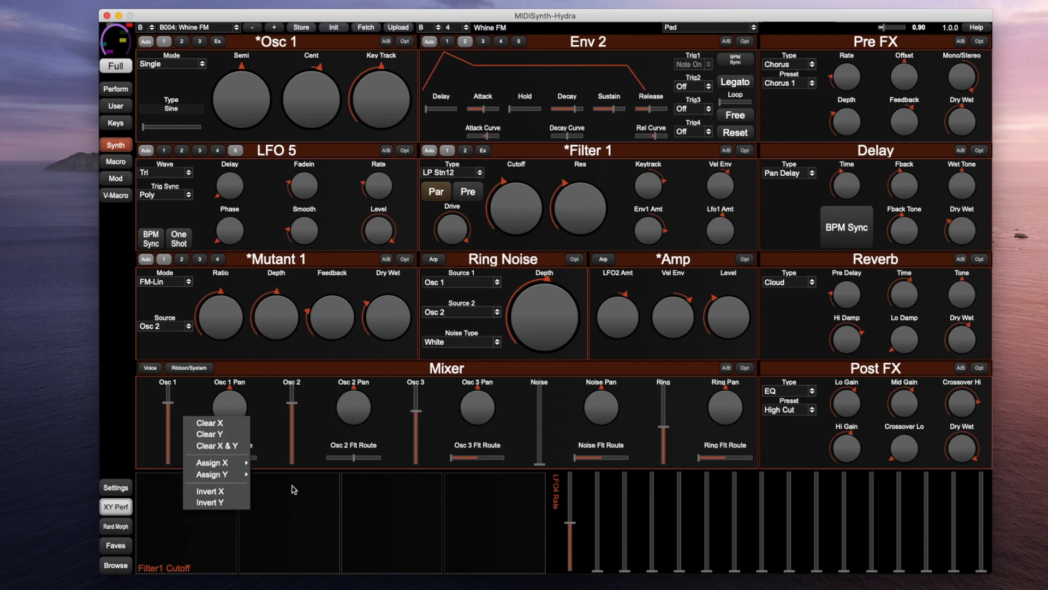
pyautogui.moveTo(243, 476)
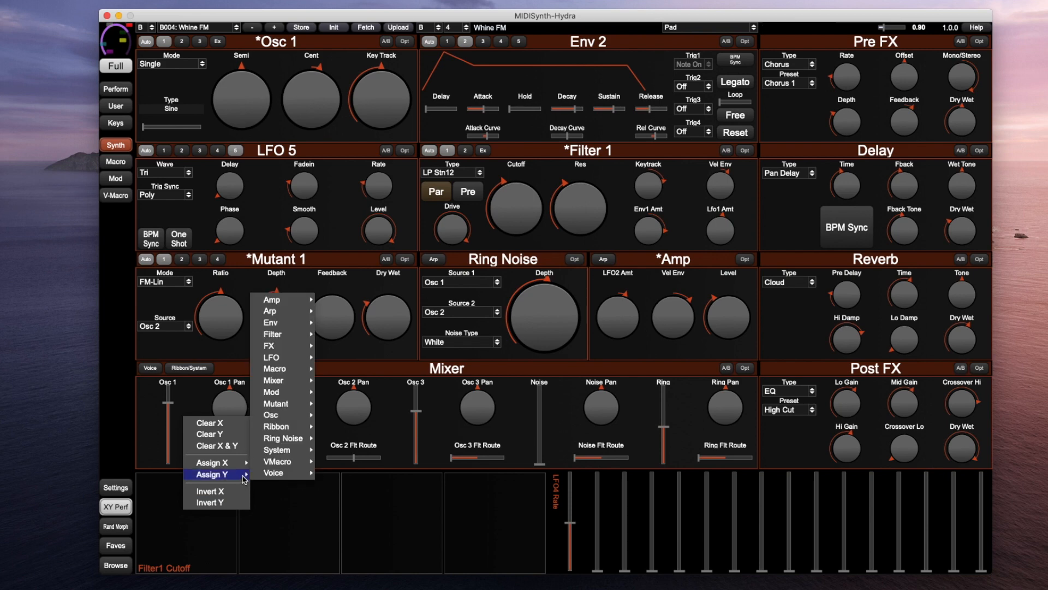
pyautogui.moveTo(306, 334)
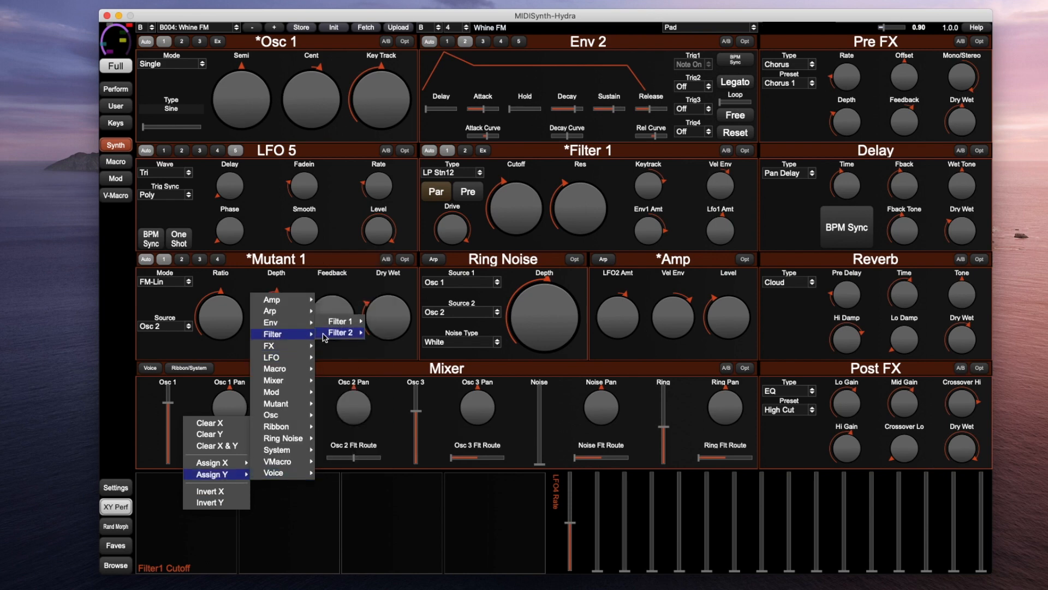
pyautogui.moveTo(347, 323)
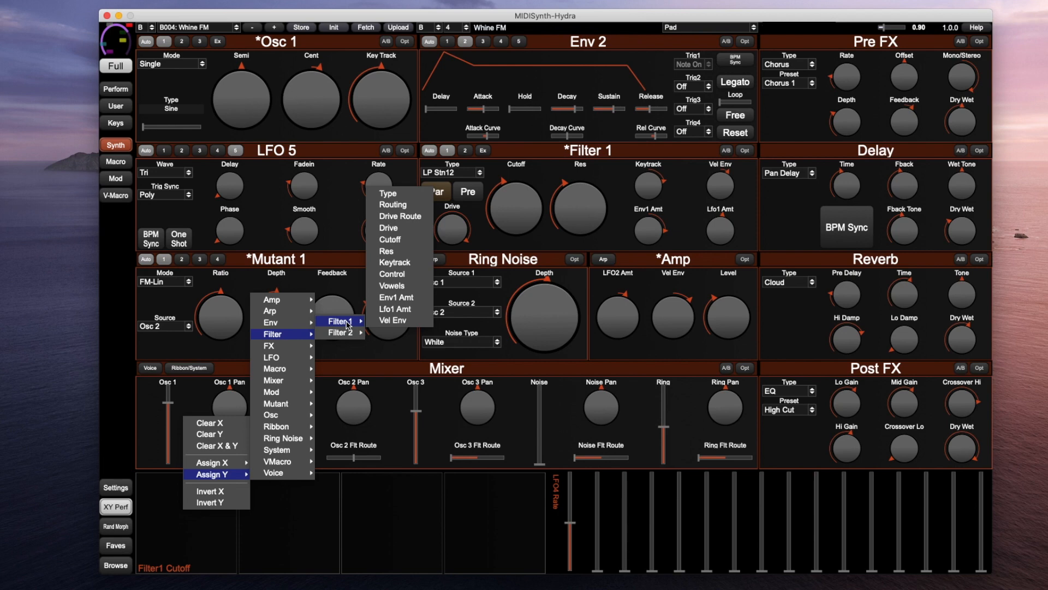
pyautogui.click(397, 253)
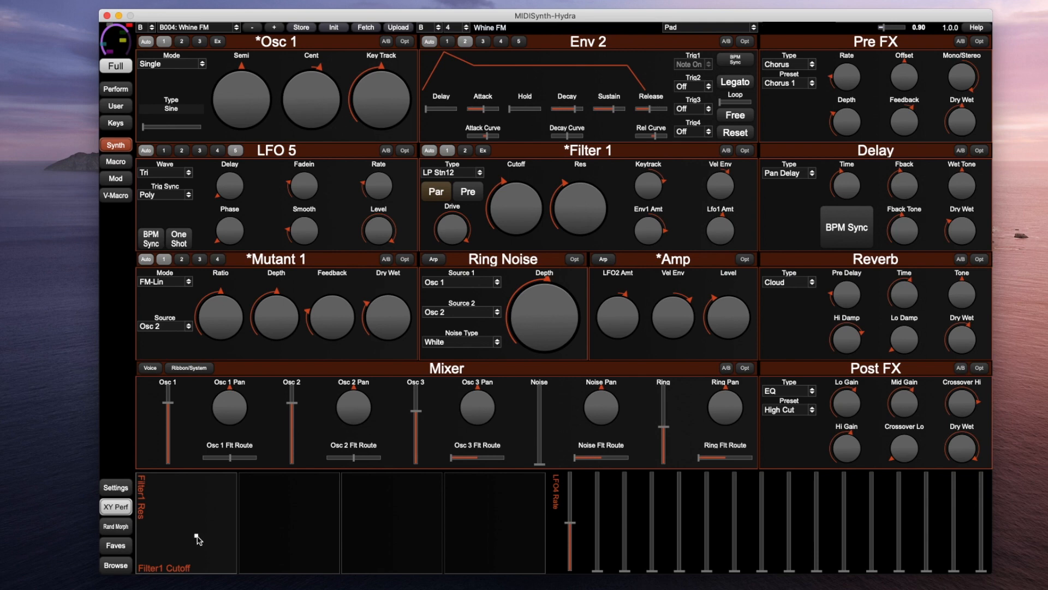
pyautogui.moveTo(197, 538)
pyautogui.mouseDown()
pyautogui.moveTo(210, 496)
pyautogui.moveTo(196, 529)
pyautogui.moveTo(148, 535)
pyautogui.moveTo(183, 543)
pyautogui.moveTo(183, 488)
pyautogui.moveTo(210, 505)
pyautogui.moveTo(185, 541)
pyautogui.moveTo(203, 534)
pyautogui.moveTo(185, 507)
pyautogui.moveTo(193, 520)
pyautogui.mouseUp()
# Assign Mixer Noise to the second performance slider and adjust the noise level with it
pyautogui.rightClick(601, 531)
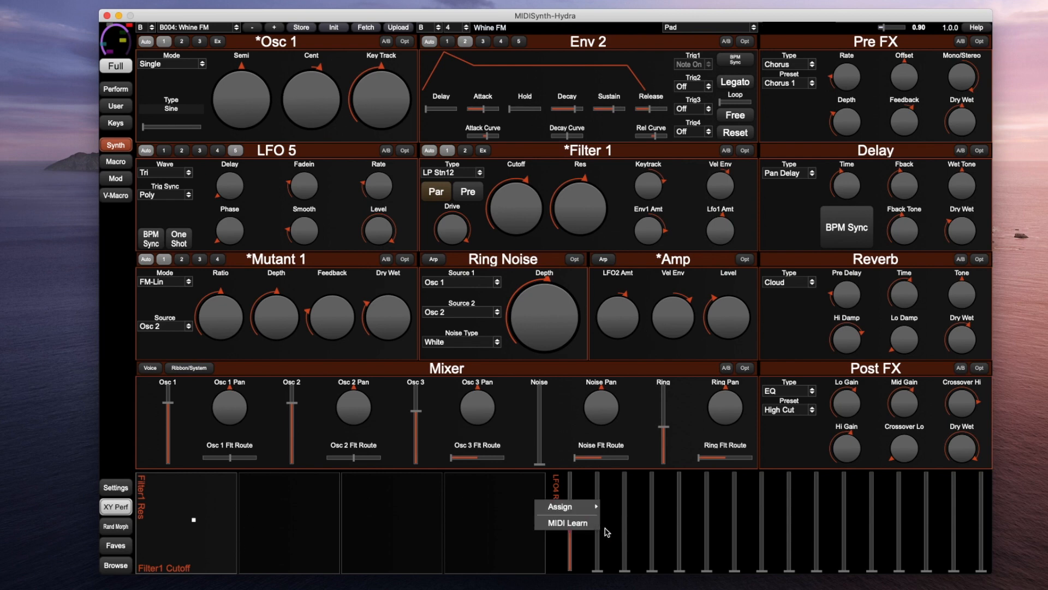
pyautogui.moveTo(593, 509)
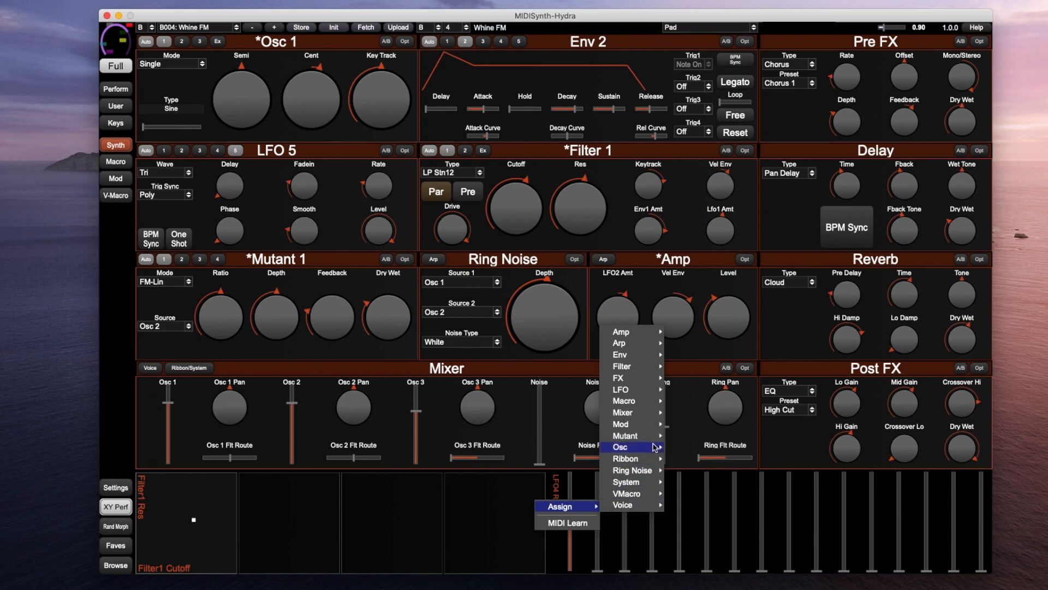
pyautogui.moveTo(646, 415)
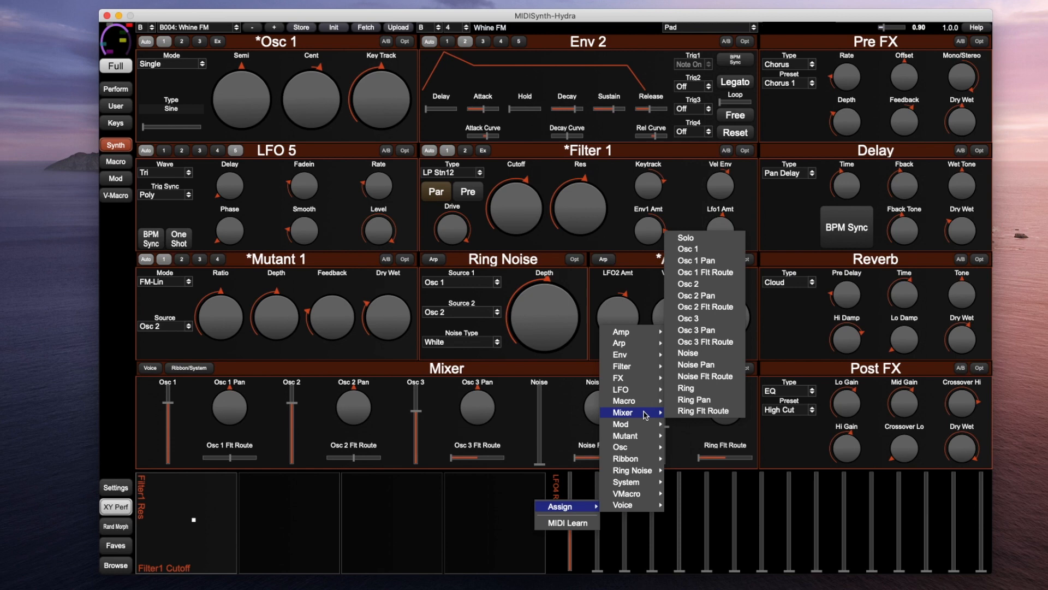
pyautogui.click(705, 355)
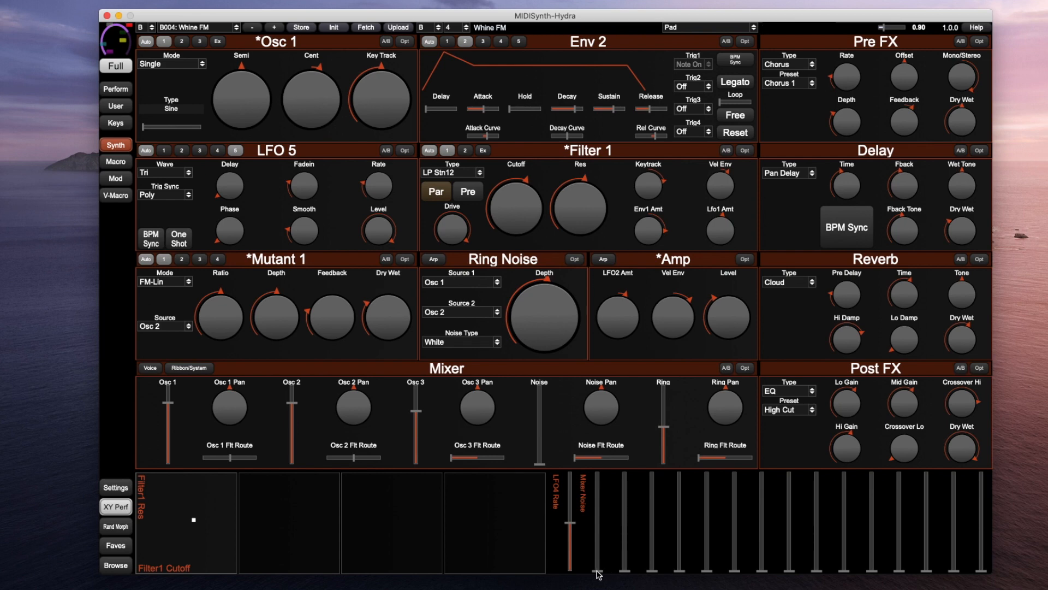
pyautogui.moveTo(597, 572)
pyautogui.mouseDown()
pyautogui.moveTo(599, 507)
pyautogui.moveTo(597, 564)
pyautogui.moveTo(582, 500)
pyautogui.moveTo(589, 580)
pyautogui.mouseUp()
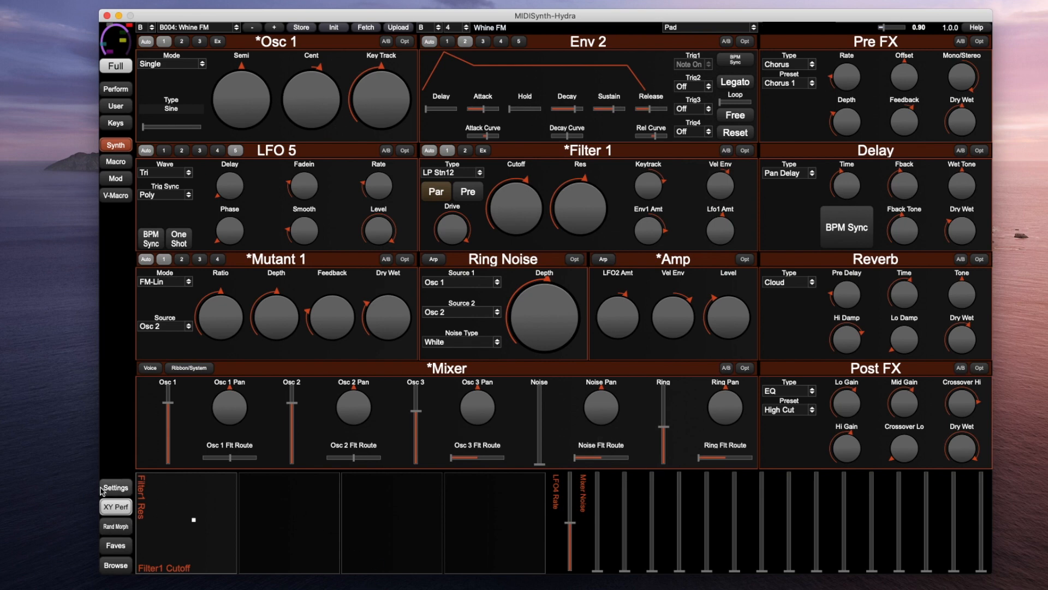
# Switch the randomise mode from Abs to Rel, then to Preset, and show the Faves list
pyautogui.click(119, 526)
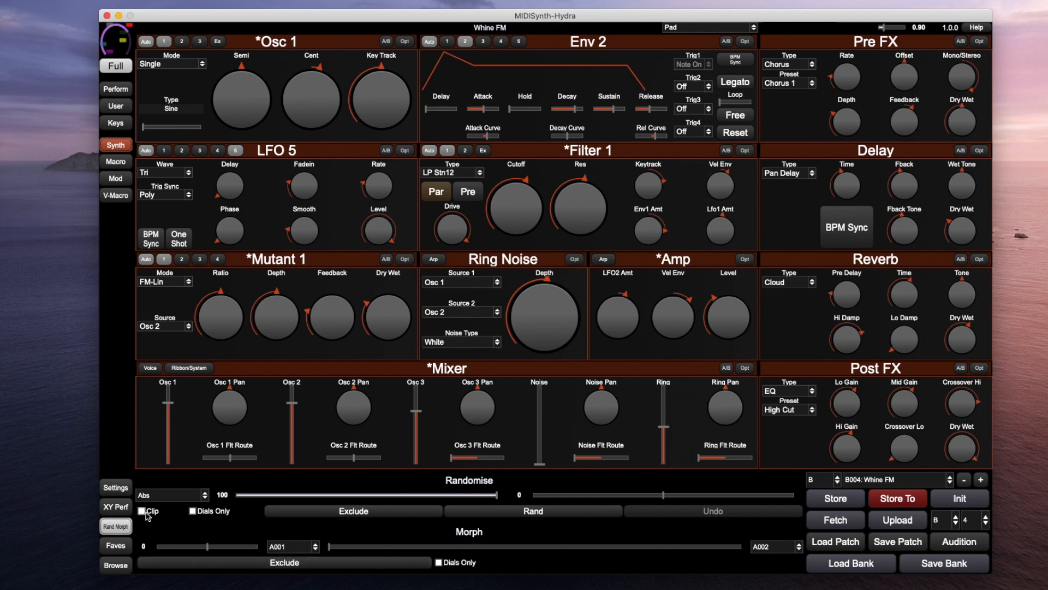
pyautogui.click(166, 496)
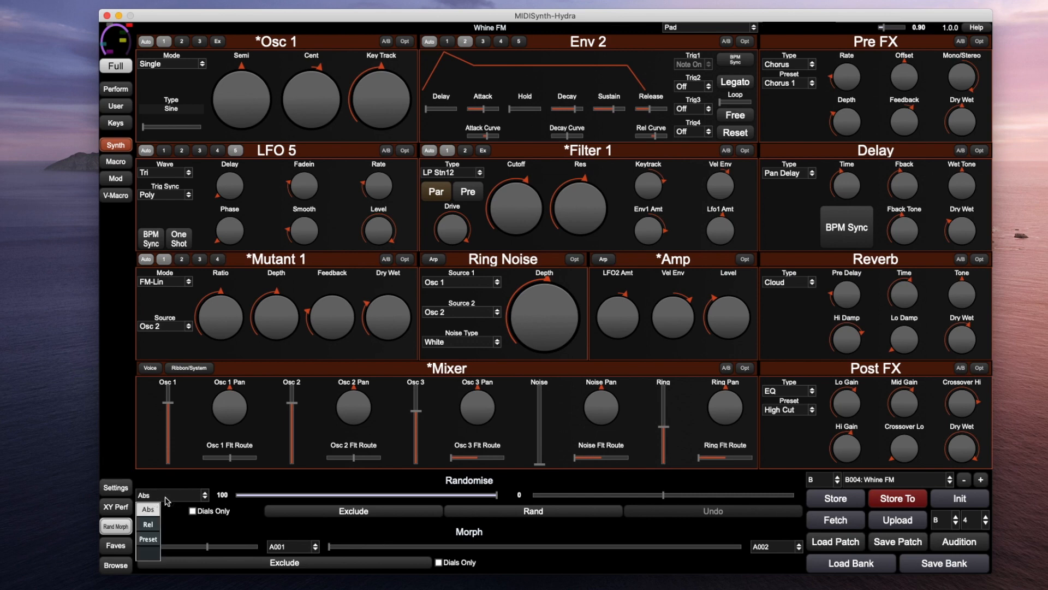
pyautogui.click(157, 528)
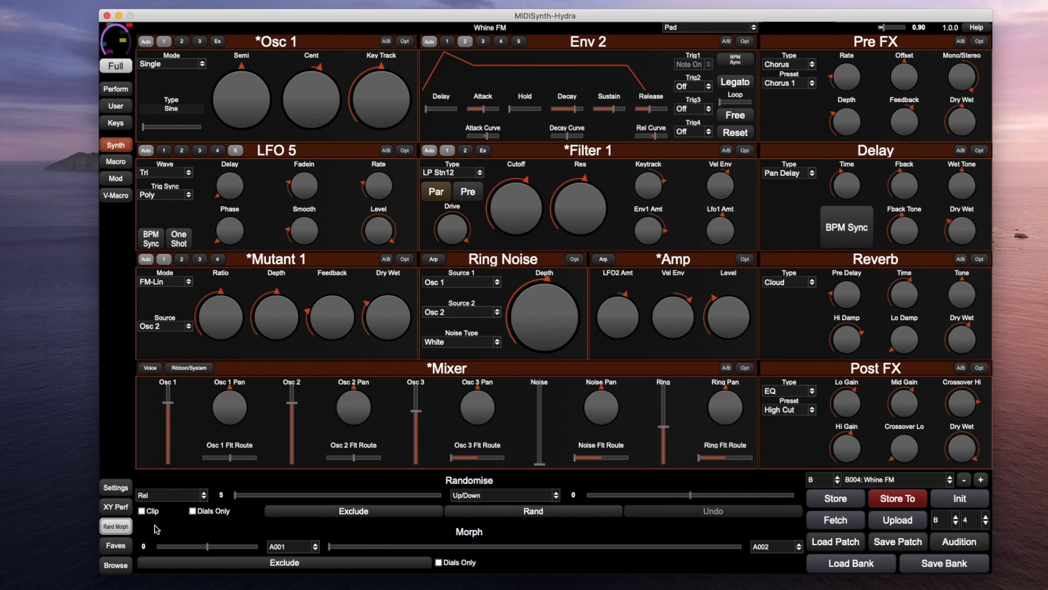
pyautogui.click(185, 499)
pyautogui.click(158, 542)
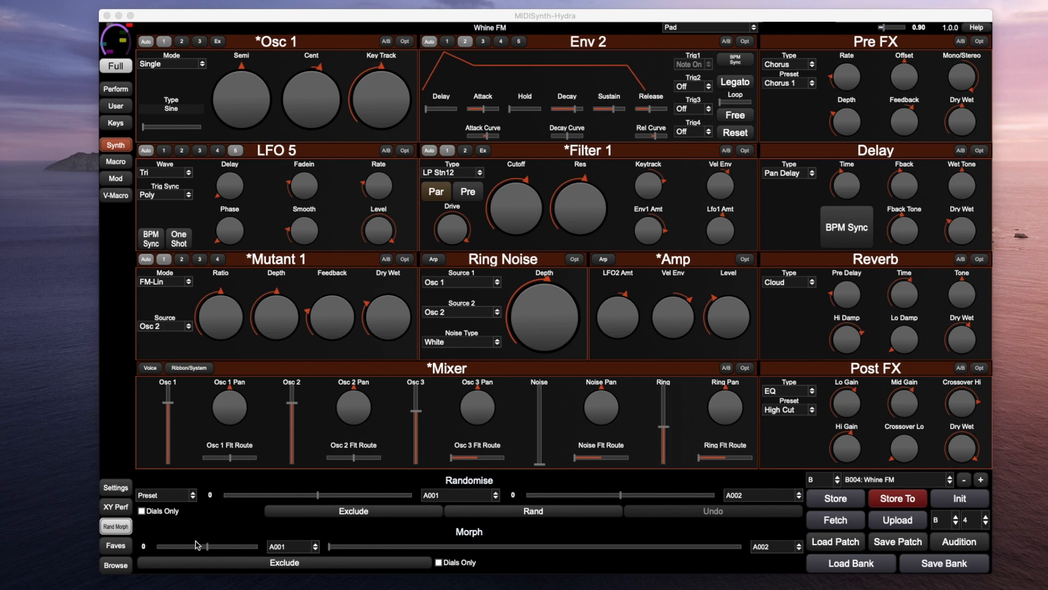
pyautogui.click(113, 547)
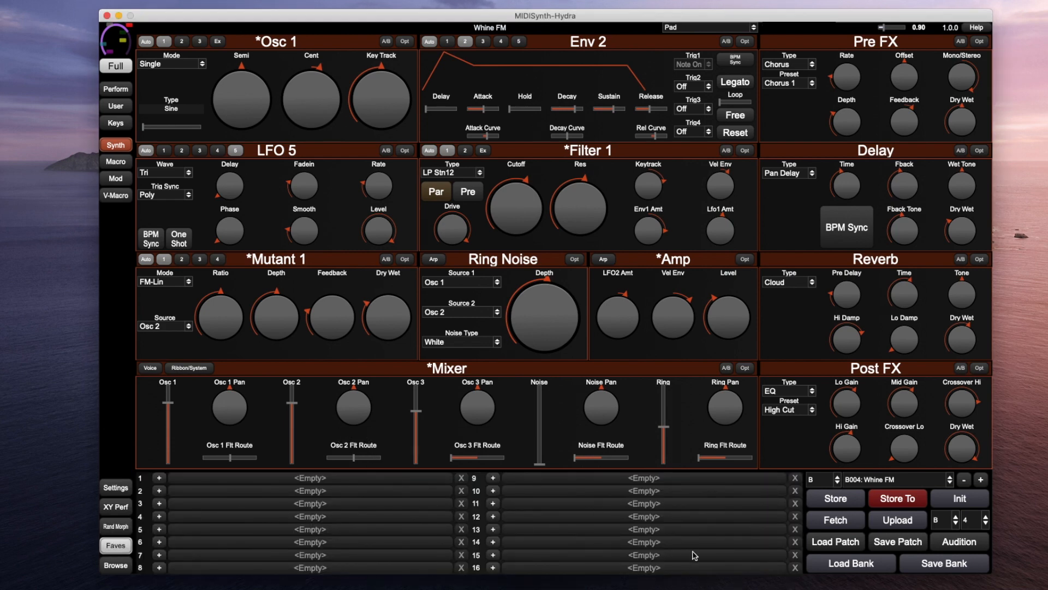
# Return the patch browser to its first page from A001, opening and closing the organiser grid
pyautogui.click(114, 566)
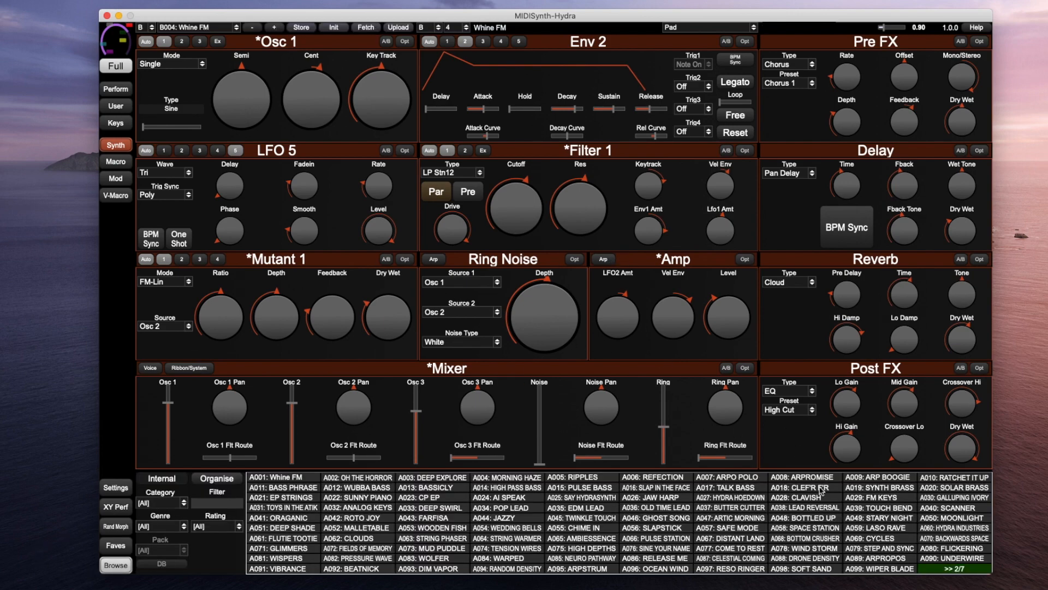
pyautogui.click(957, 568)
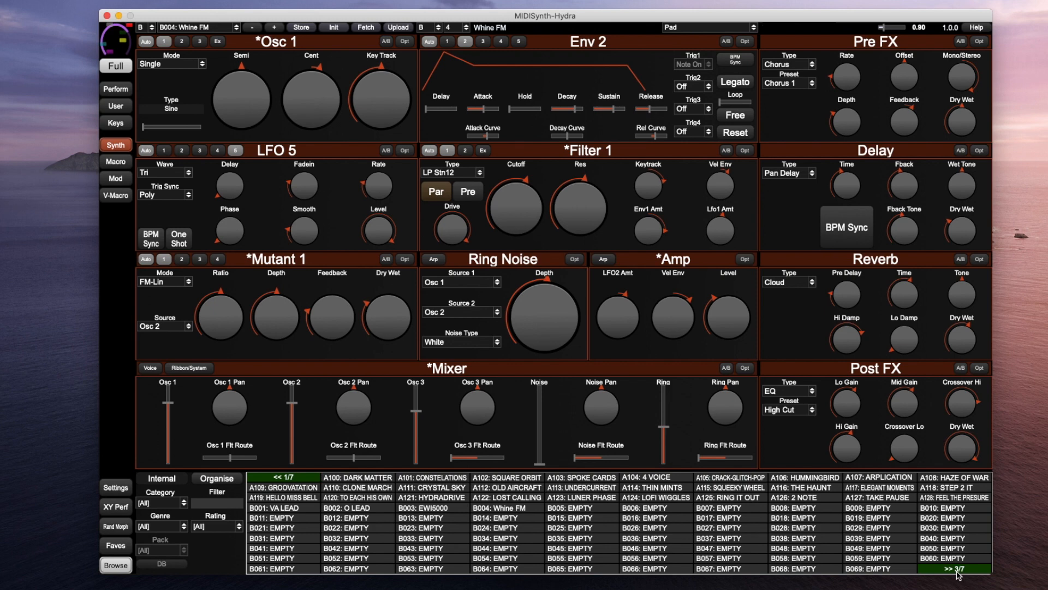
pyautogui.click(283, 478)
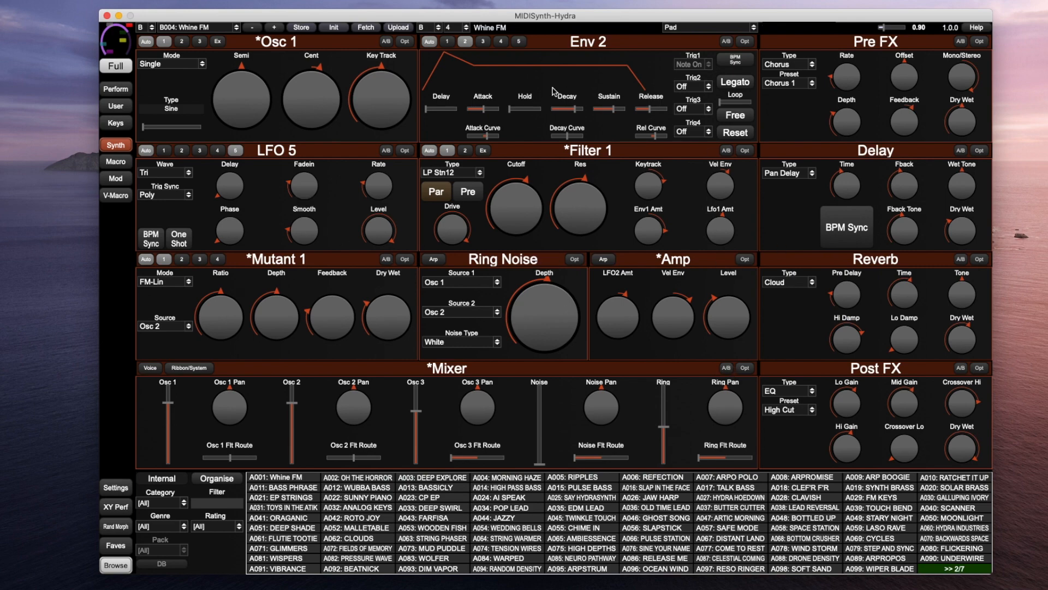
pyautogui.press('super+Tab')
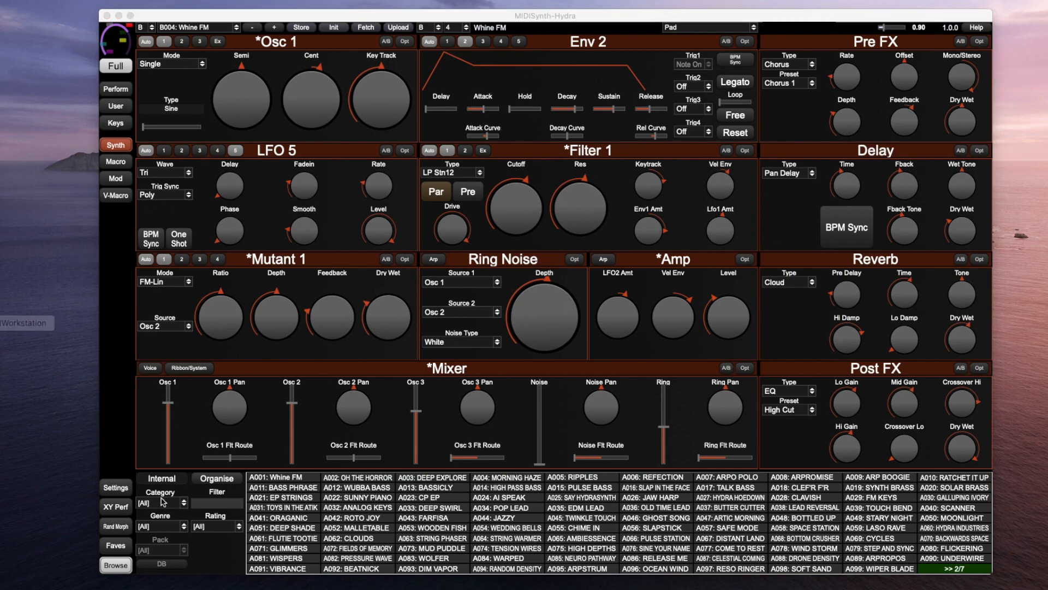
pyautogui.click(214, 479)
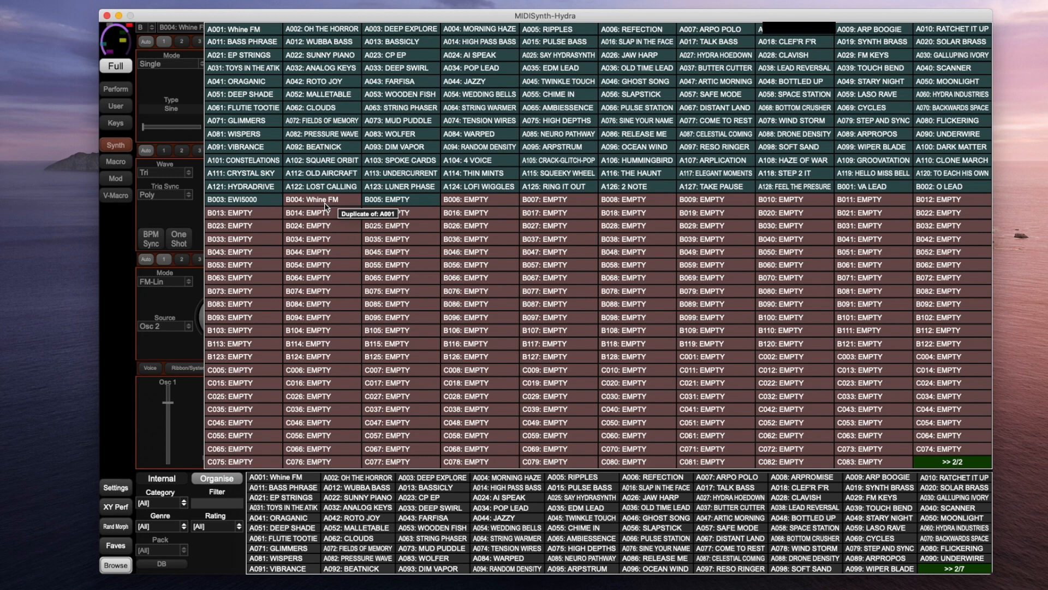
pyautogui.click(223, 484)
pyautogui.moveTo(718, 191)
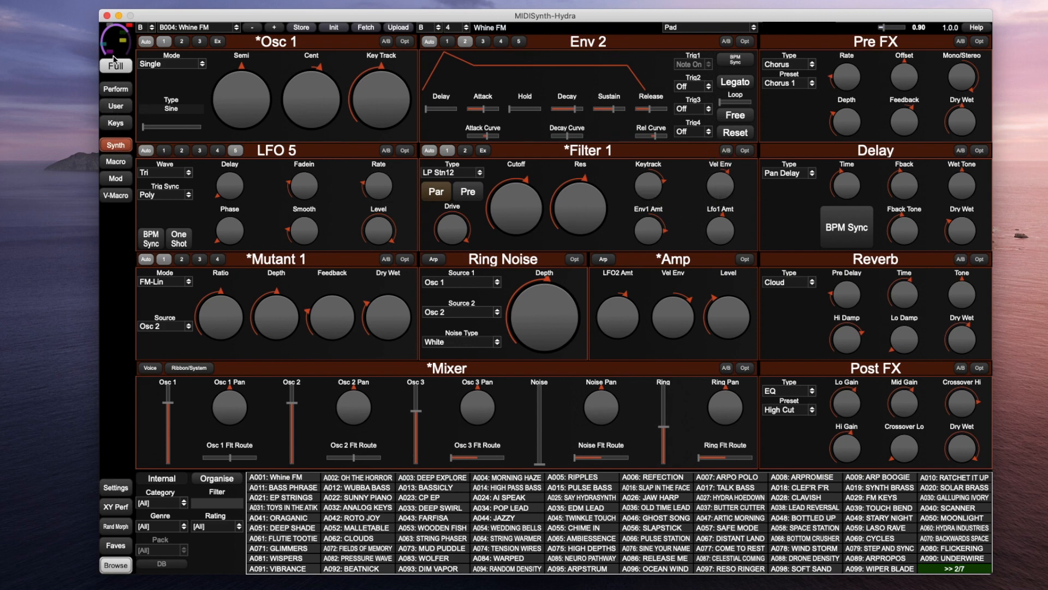
# Show the User page and try its Voice Randphase and Voice Glide switches
pyautogui.click(112, 107)
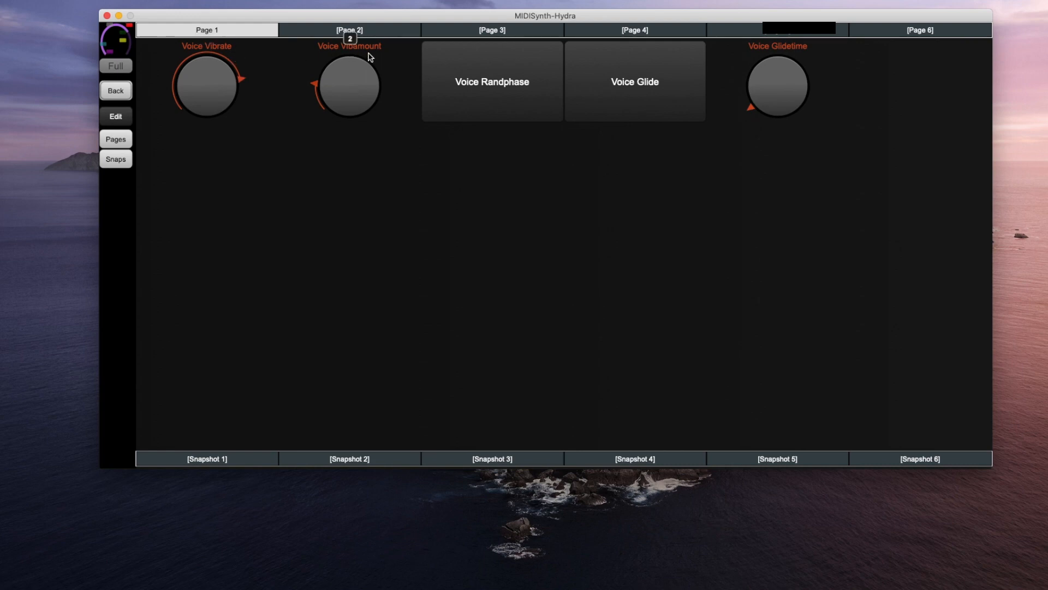
pyautogui.click(504, 118)
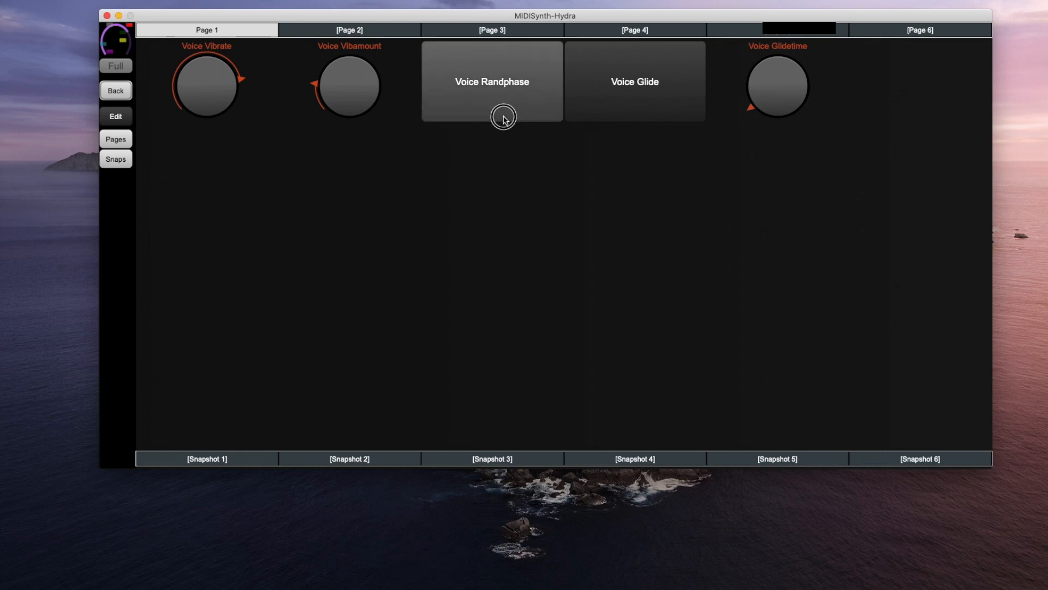
pyautogui.click(637, 101)
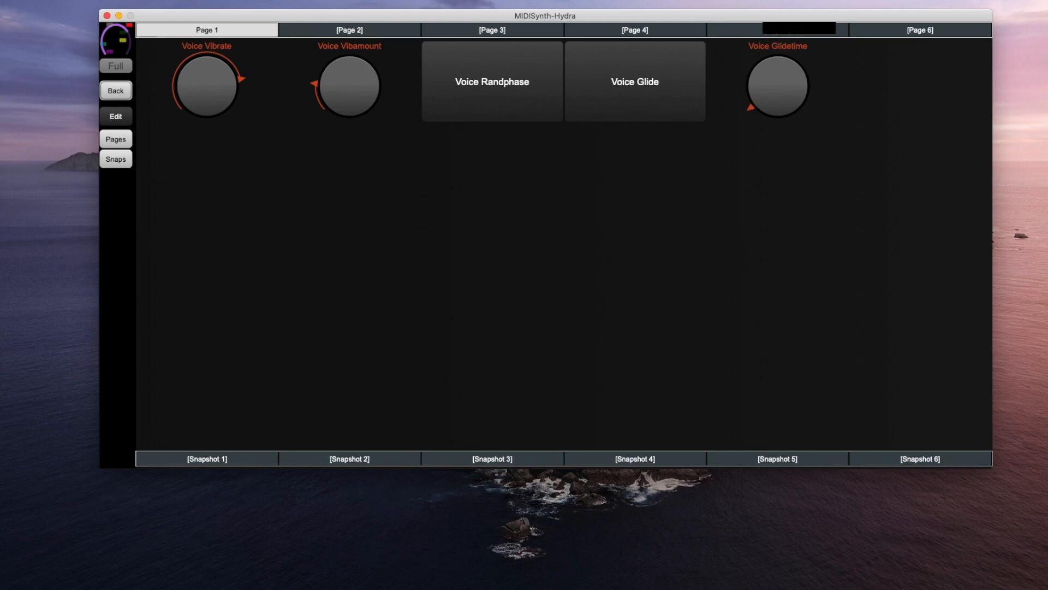
# Assign Voice Snap to the empty sixth User-page slot and test it on and off
pyautogui.click(121, 115)
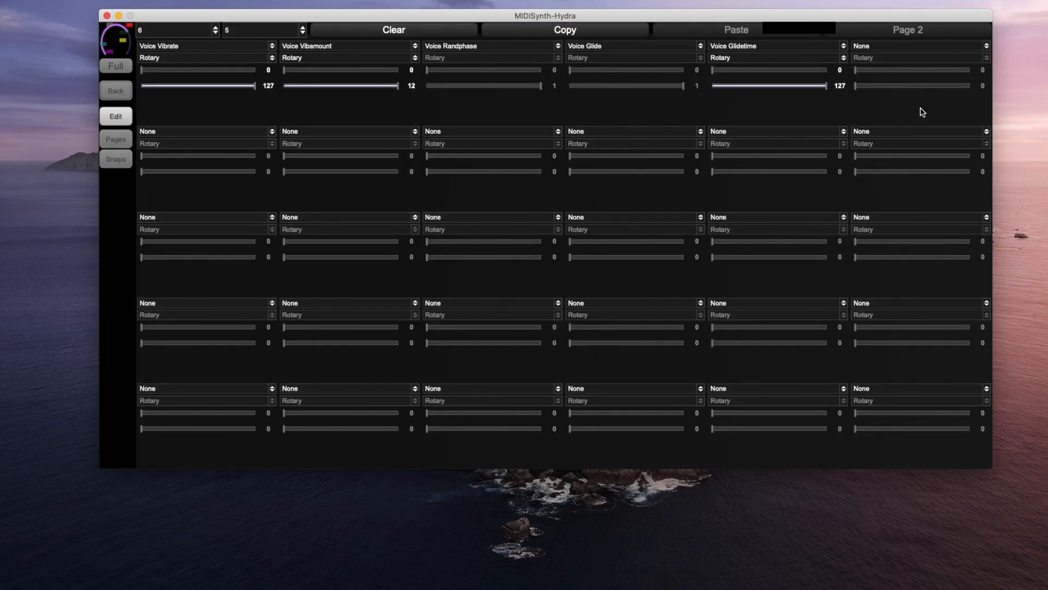
pyautogui.click(899, 48)
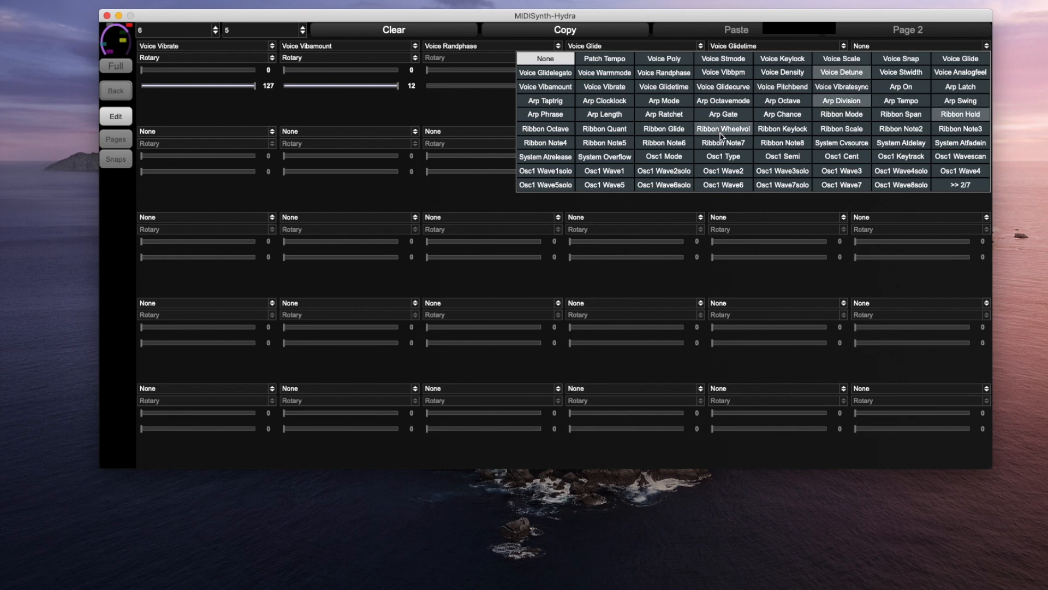
pyautogui.click(910, 63)
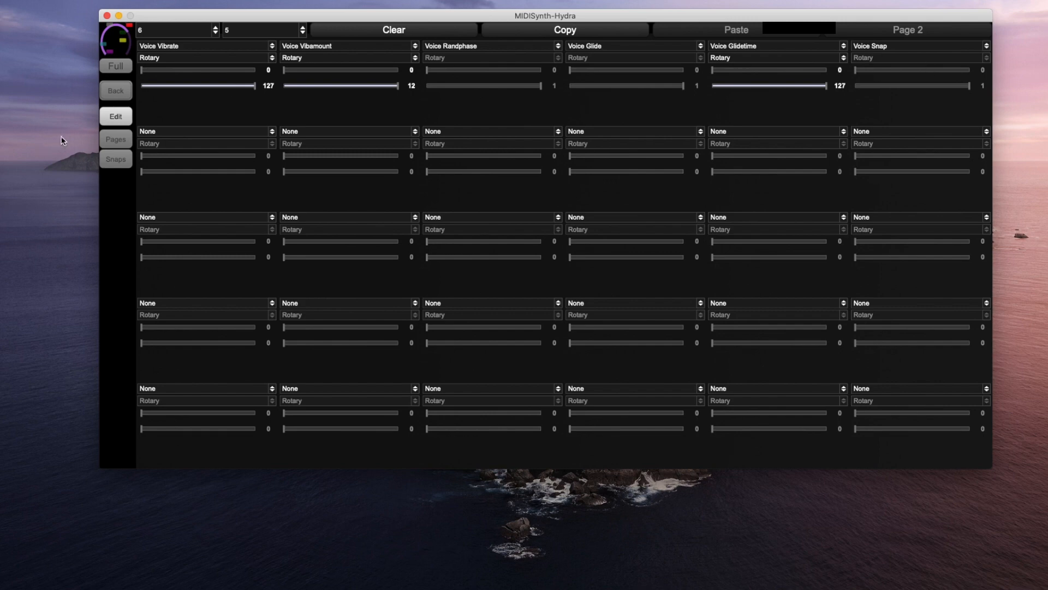
pyautogui.click(117, 125)
pyautogui.click(904, 96)
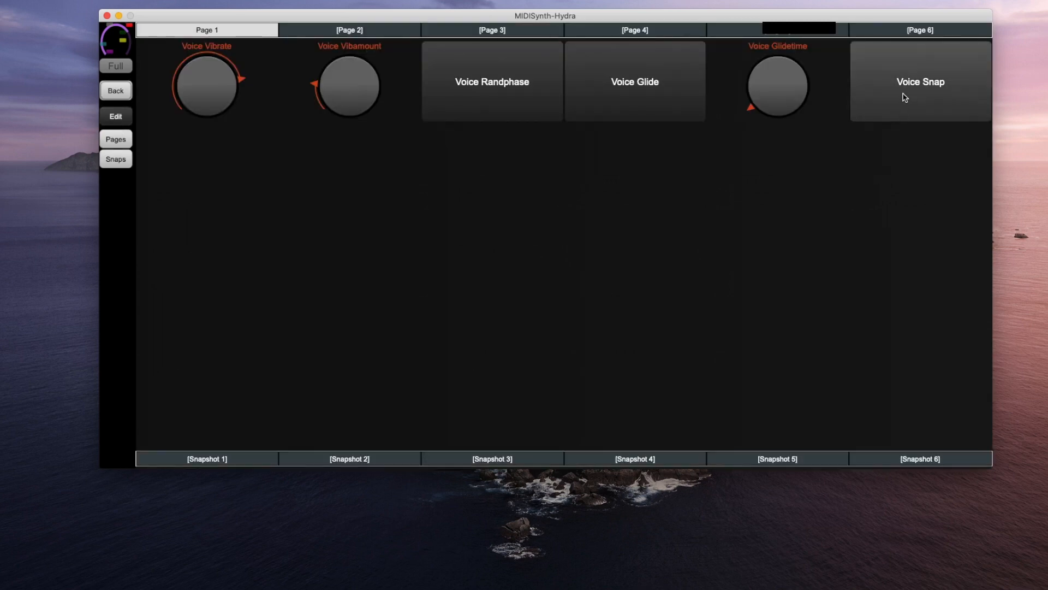
pyautogui.click(912, 94)
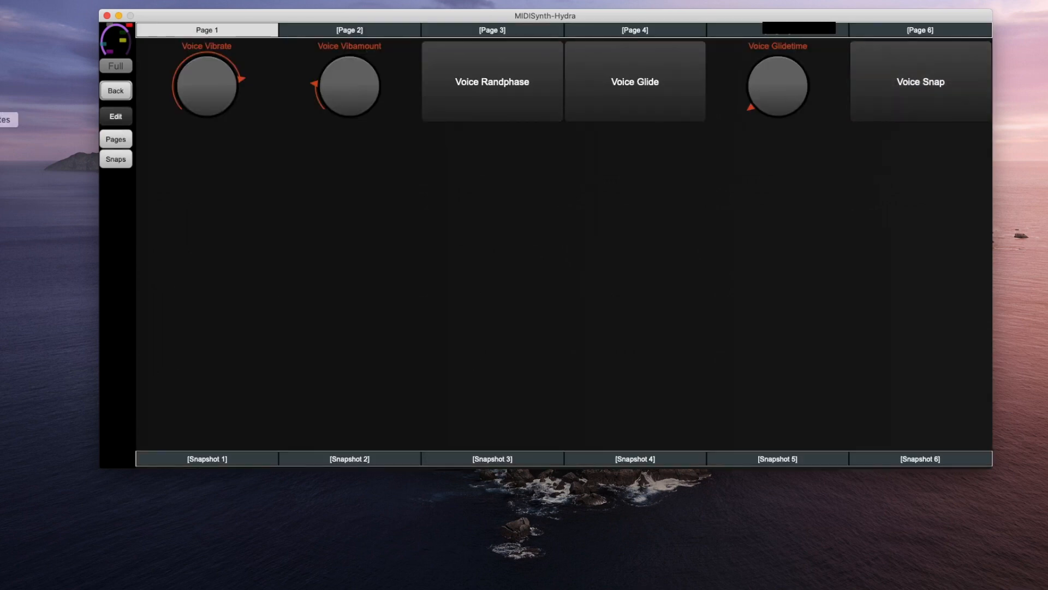
# Assign Osc1 Wave2 to row 2's first slot and leave edit mode
pyautogui.click(112, 117)
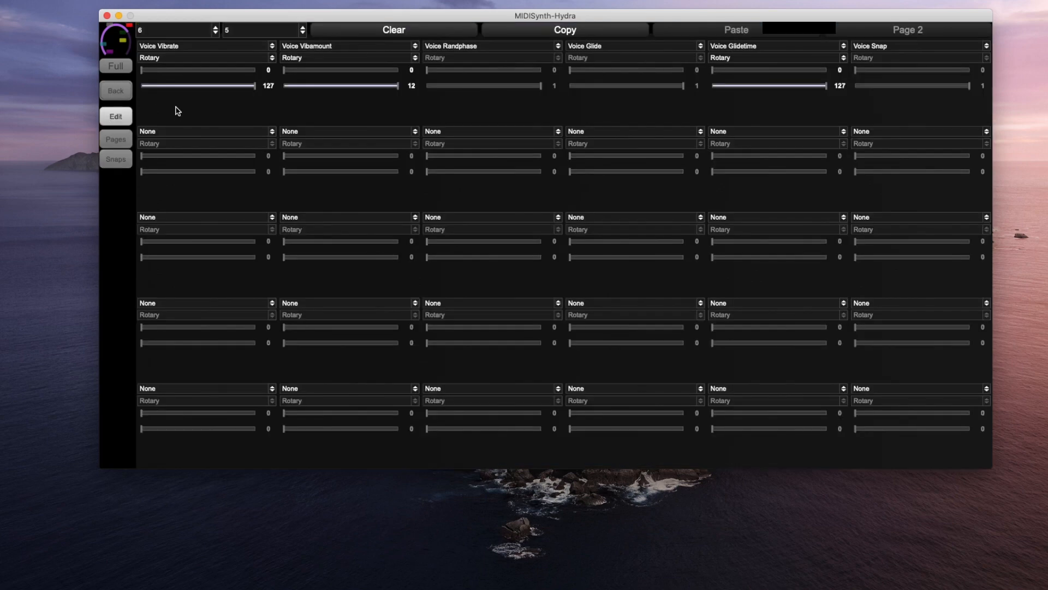
pyautogui.click(173, 132)
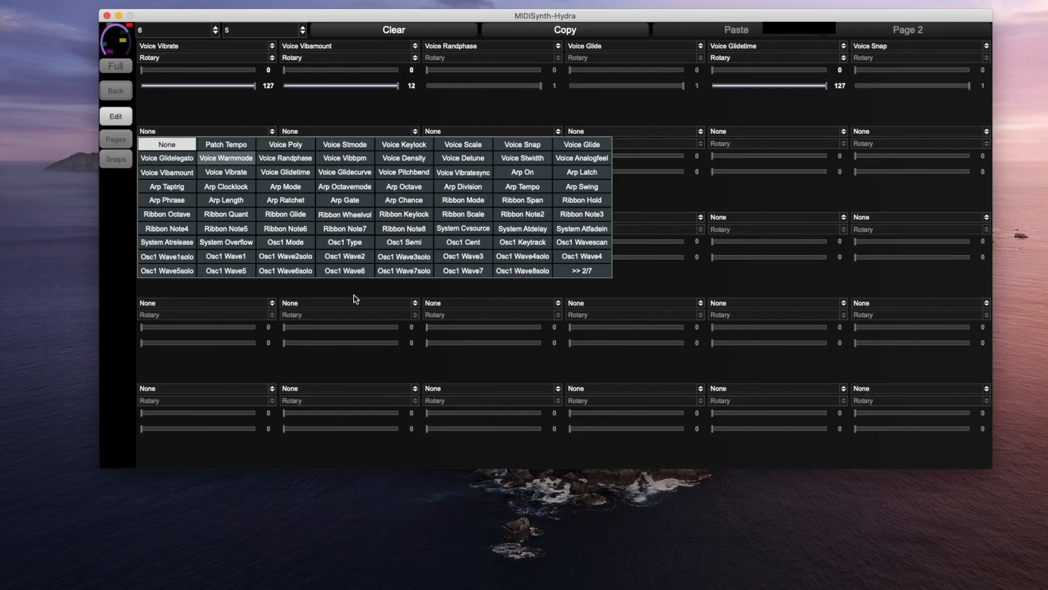
pyautogui.click(355, 256)
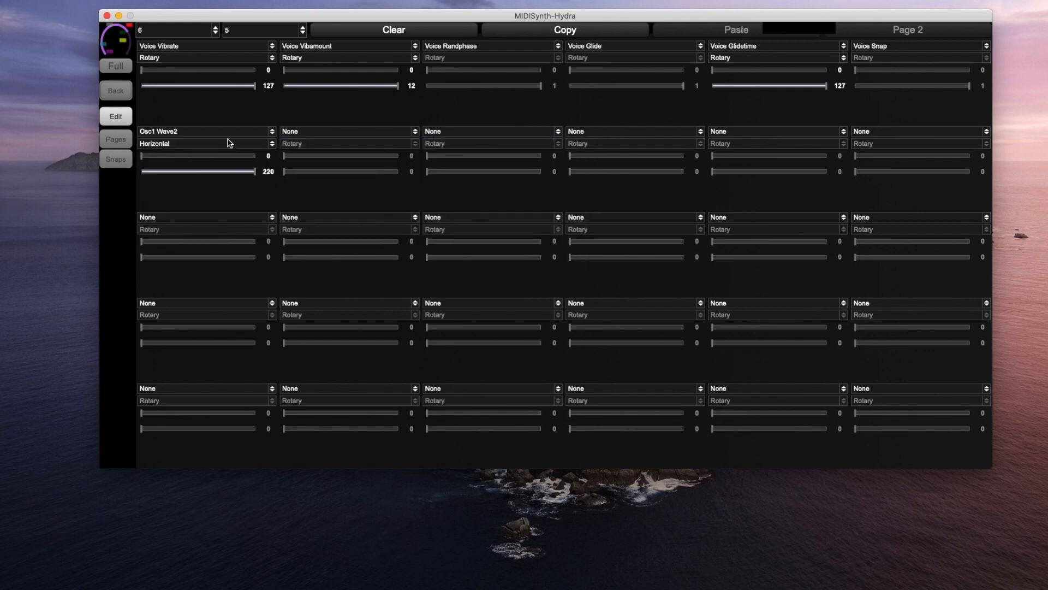
pyautogui.click(117, 117)
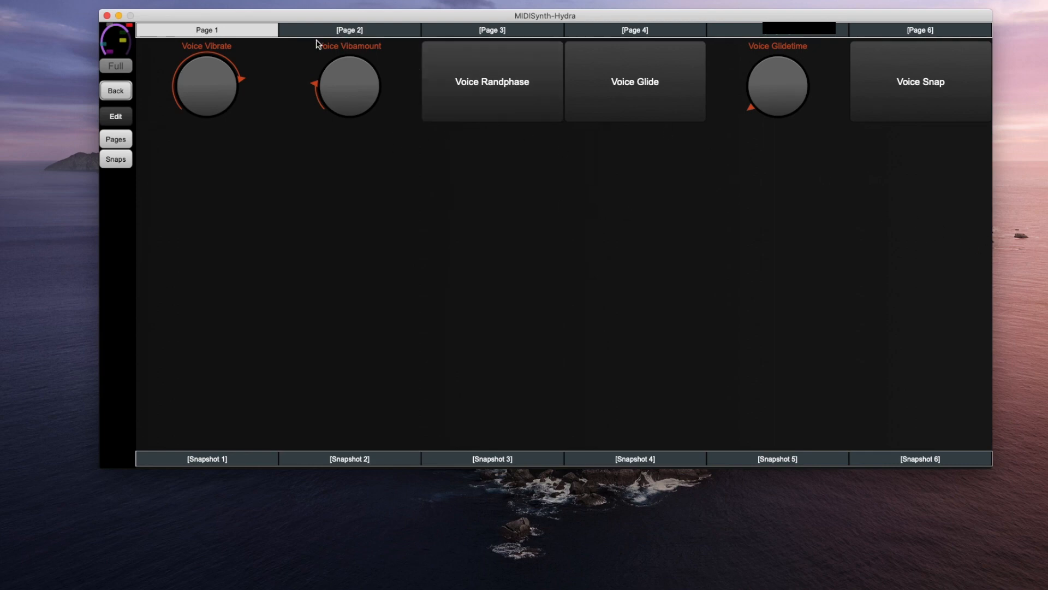
# Look through User Pages 2 to 6, then go back to the full Whine FM synth editor
pyautogui.click(331, 32)
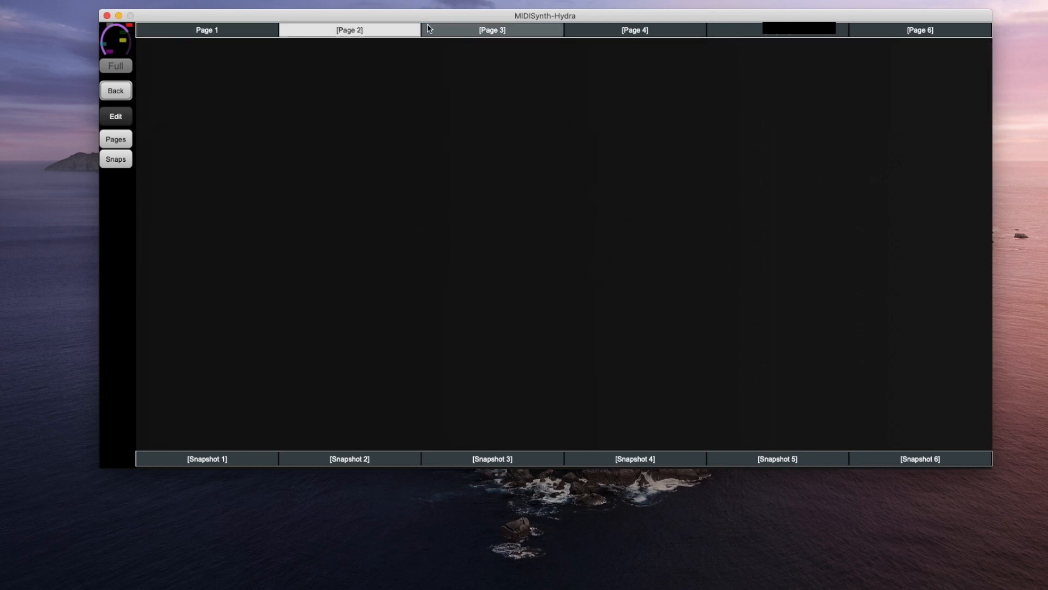
pyautogui.click(505, 30)
pyautogui.click(627, 30)
pyautogui.click(778, 30)
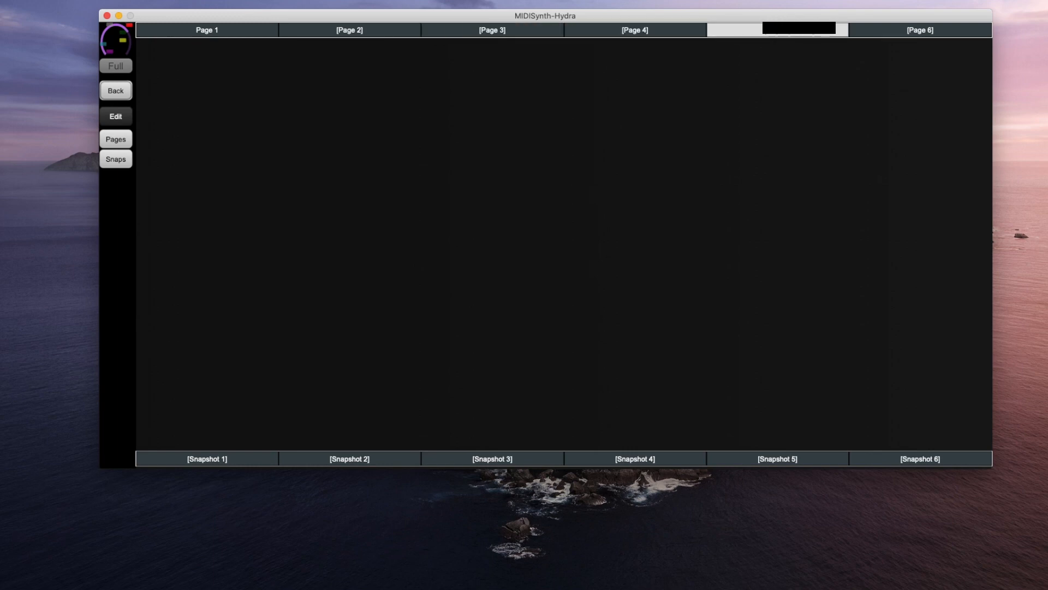
pyautogui.click(923, 29)
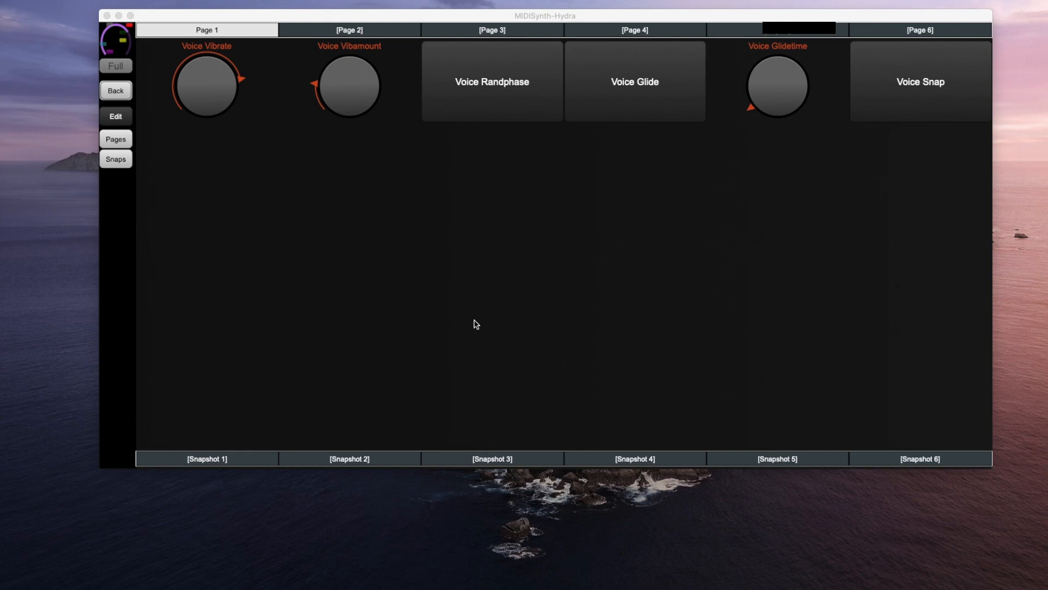
pyautogui.click(121, 93)
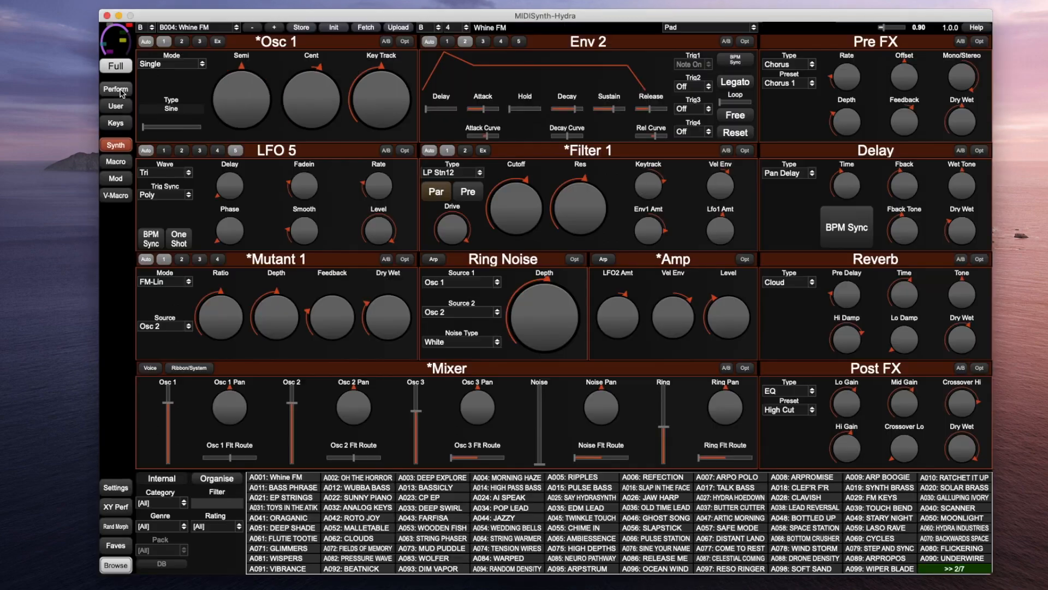
pyautogui.click(117, 124)
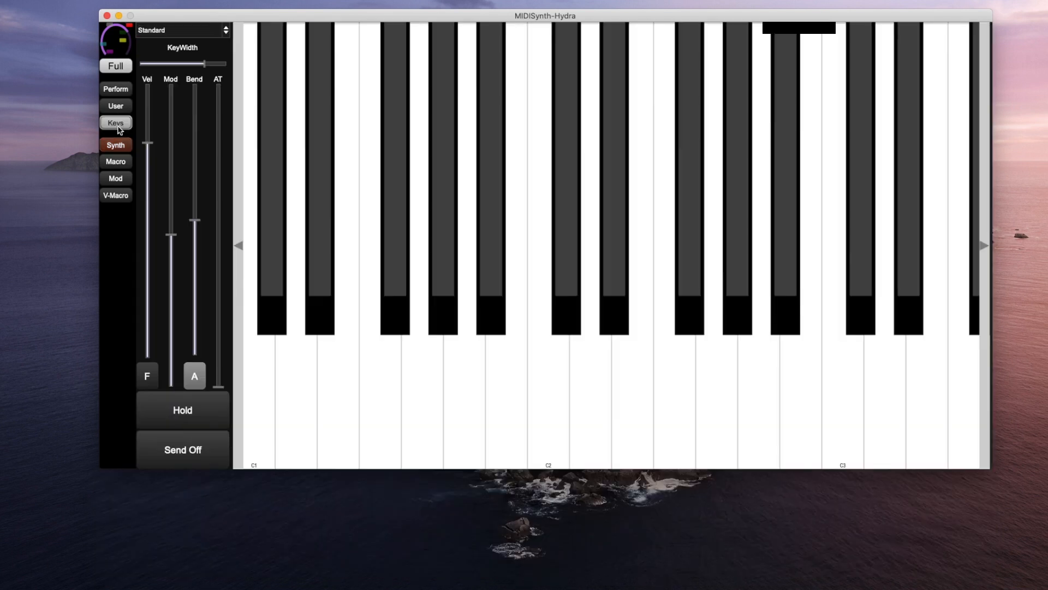
pyautogui.click(837, 311)
pyautogui.click(632, 349)
pyautogui.click(597, 297)
pyautogui.click(388, 356)
pyautogui.click(548, 349)
pyautogui.click(633, 348)
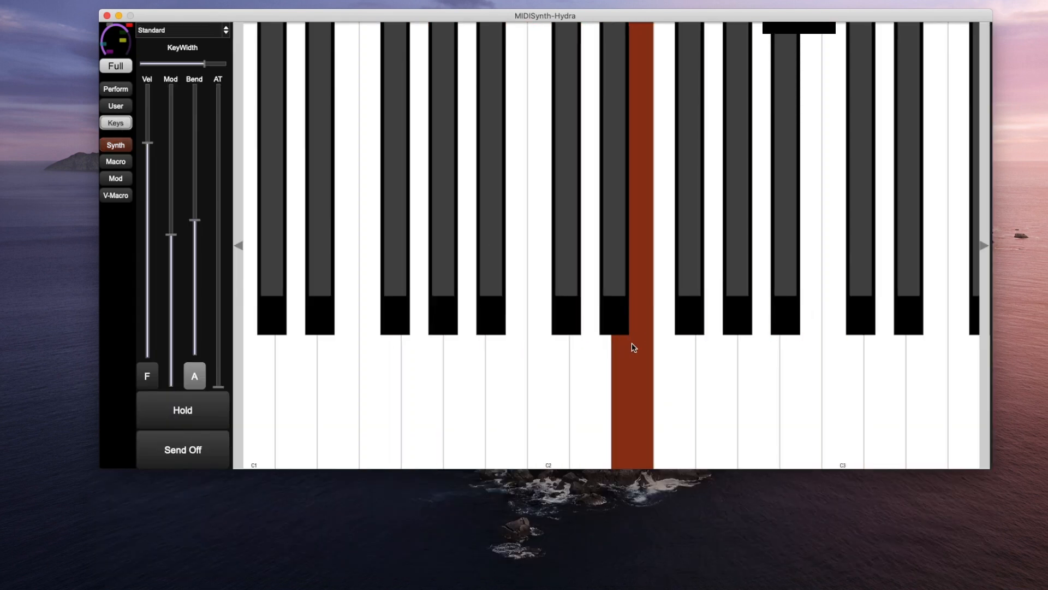
pyautogui.click(843, 343)
pyautogui.click(939, 341)
pyautogui.click(840, 349)
pyautogui.click(811, 352)
pyautogui.click(713, 365)
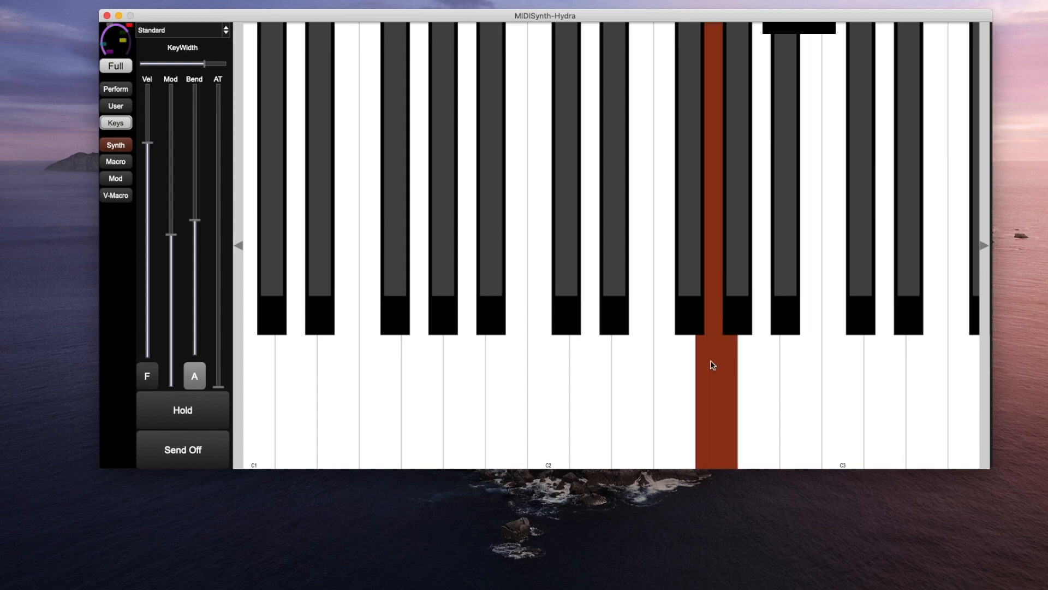
pyautogui.click(590, 372)
pyautogui.click(386, 377)
pyautogui.click(690, 245)
pyautogui.click(160, 28)
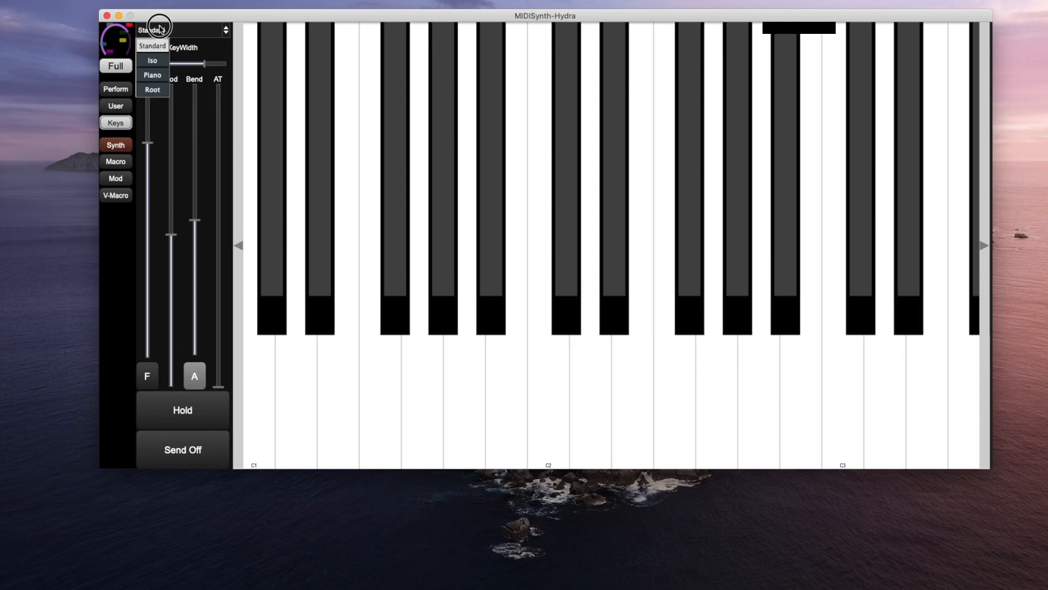
pyautogui.click(156, 60)
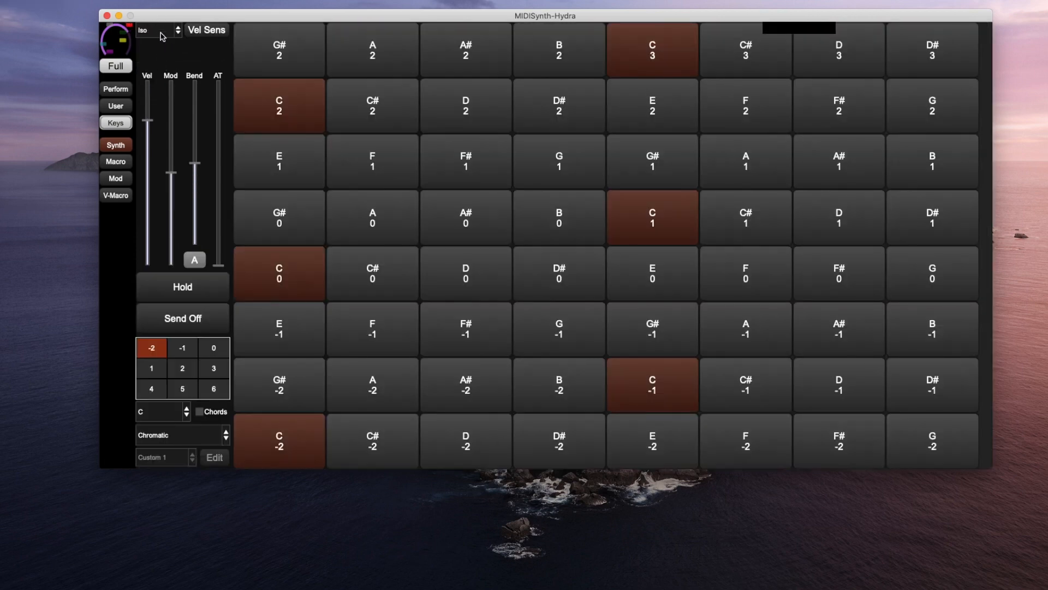
pyautogui.click(161, 32)
pyautogui.click(153, 75)
pyautogui.click(158, 30)
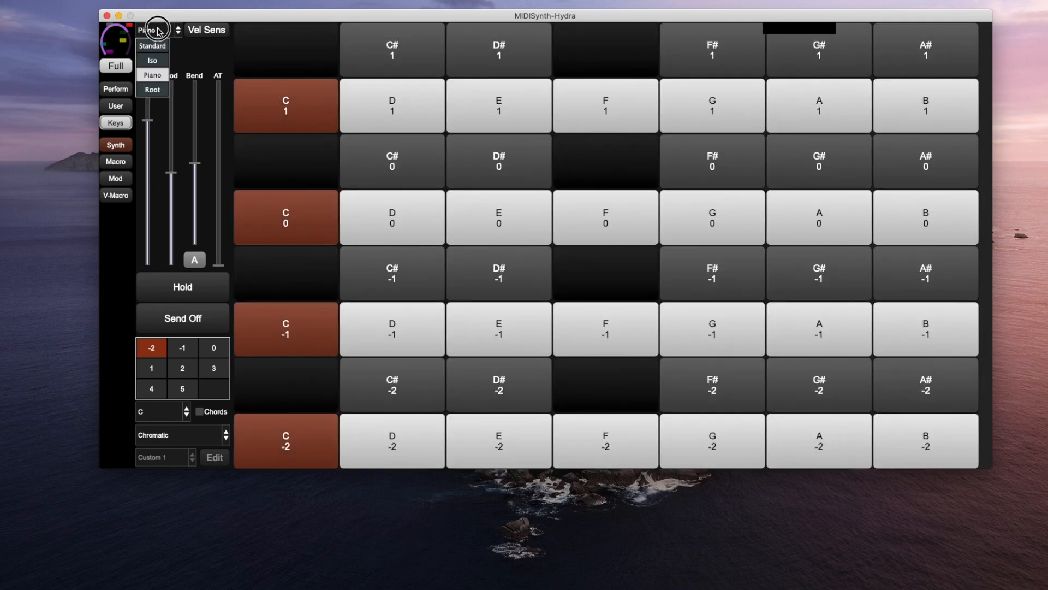
pyautogui.click(153, 90)
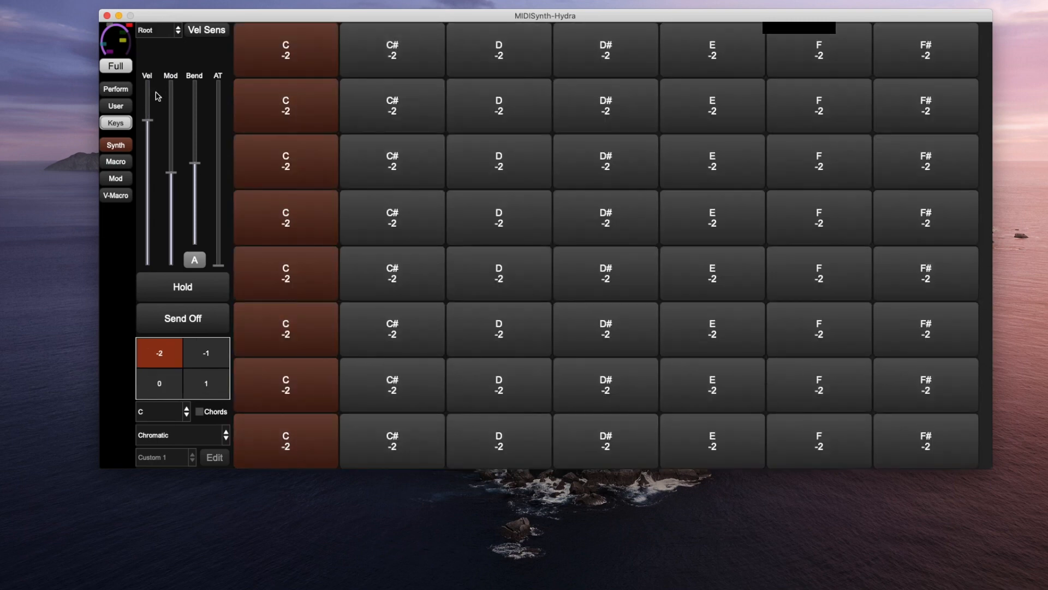
pyautogui.click(158, 31)
pyautogui.click(151, 46)
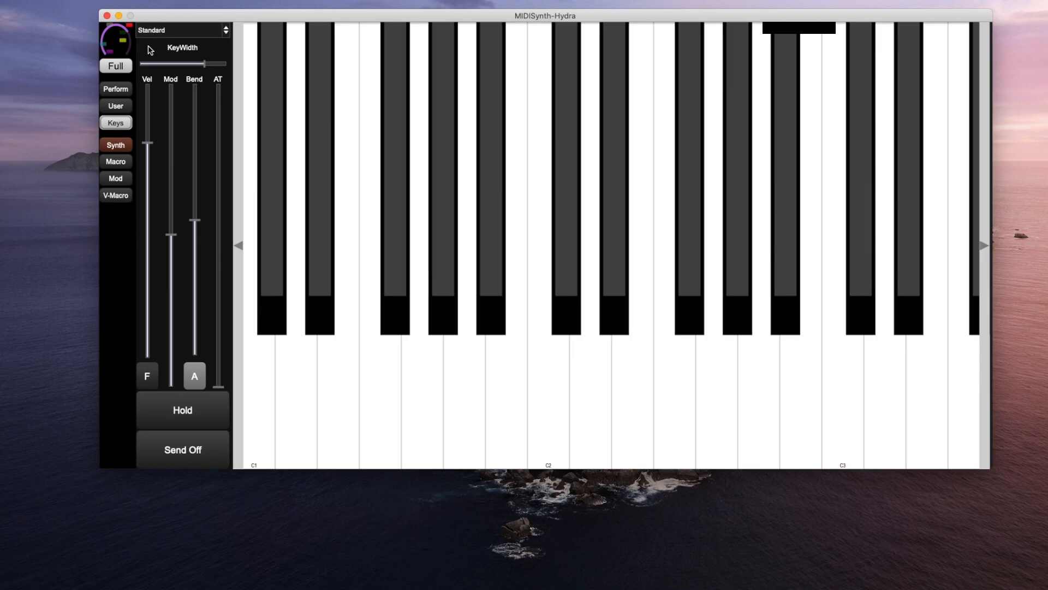
pyautogui.click(269, 95)
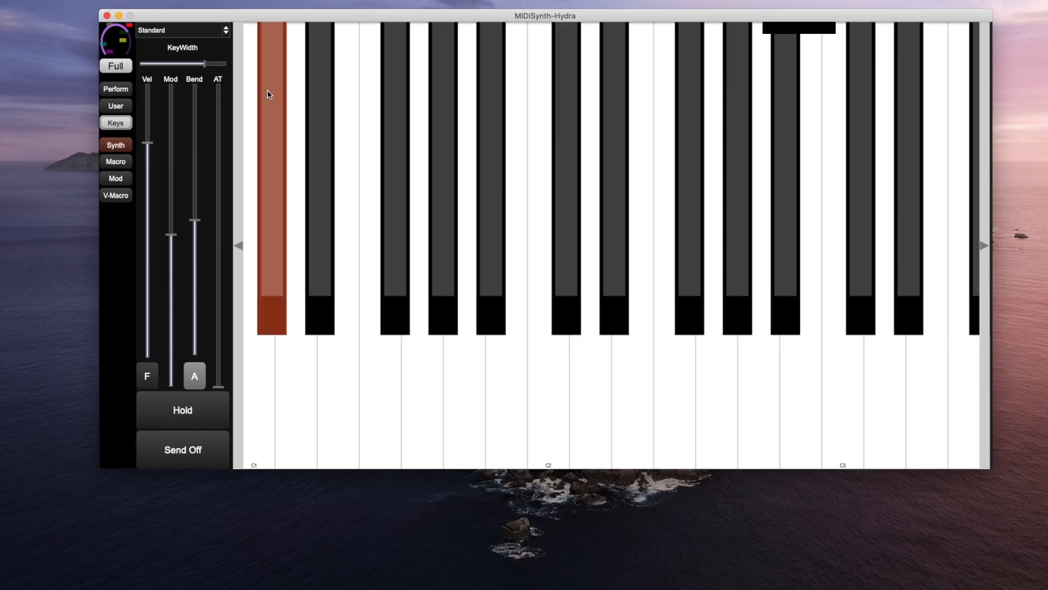
pyautogui.moveTo(264, 96); pyautogui.dragTo(481, 136)
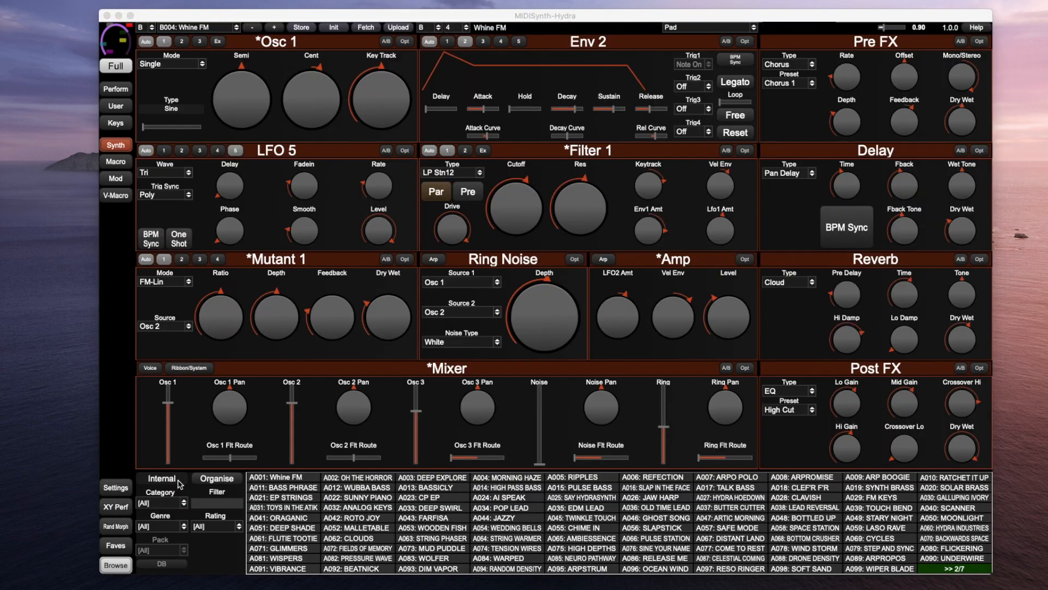
pyautogui.click(122, 486)
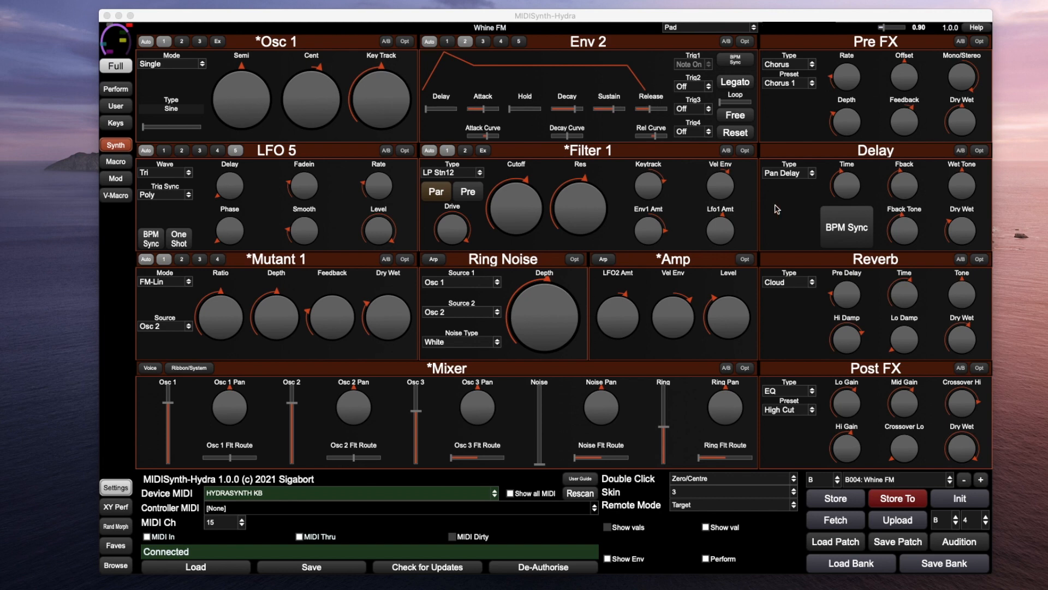
pyautogui.click(404, 43)
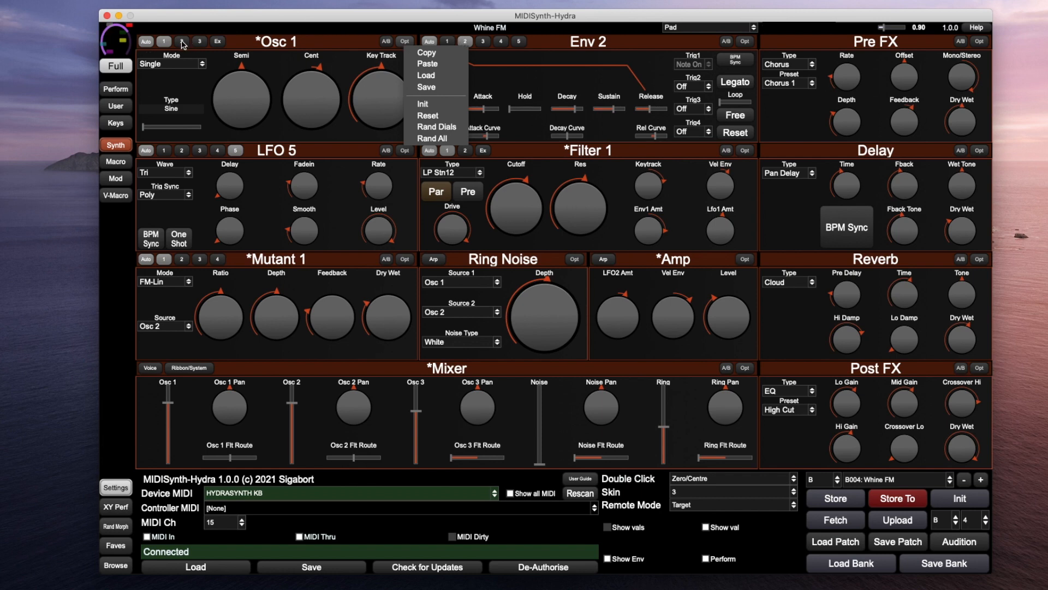
pyautogui.click(236, 45)
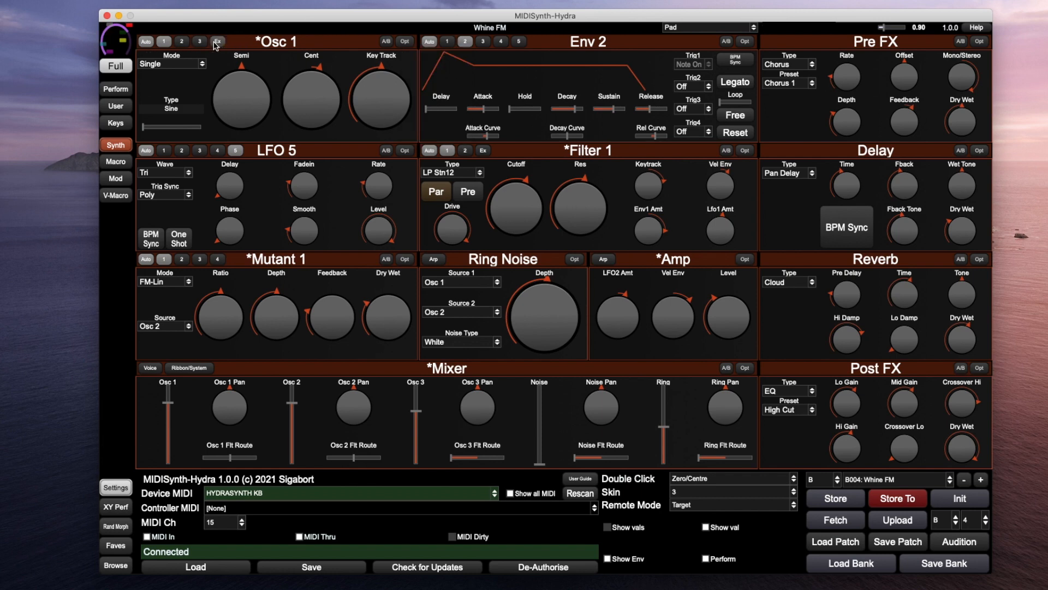
pyautogui.click(216, 42)
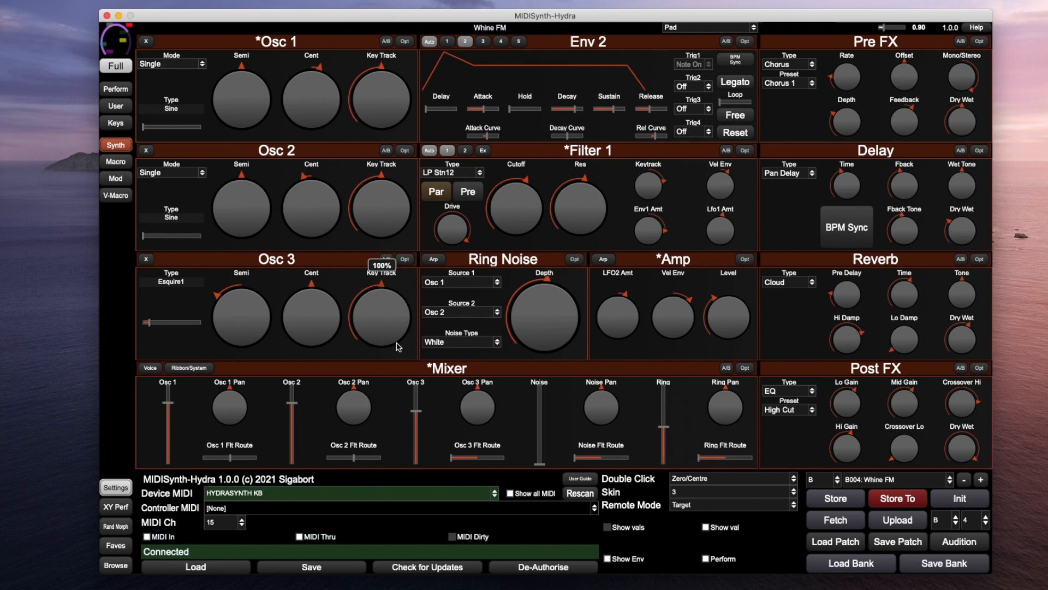
pyautogui.moveTo(652, 229)
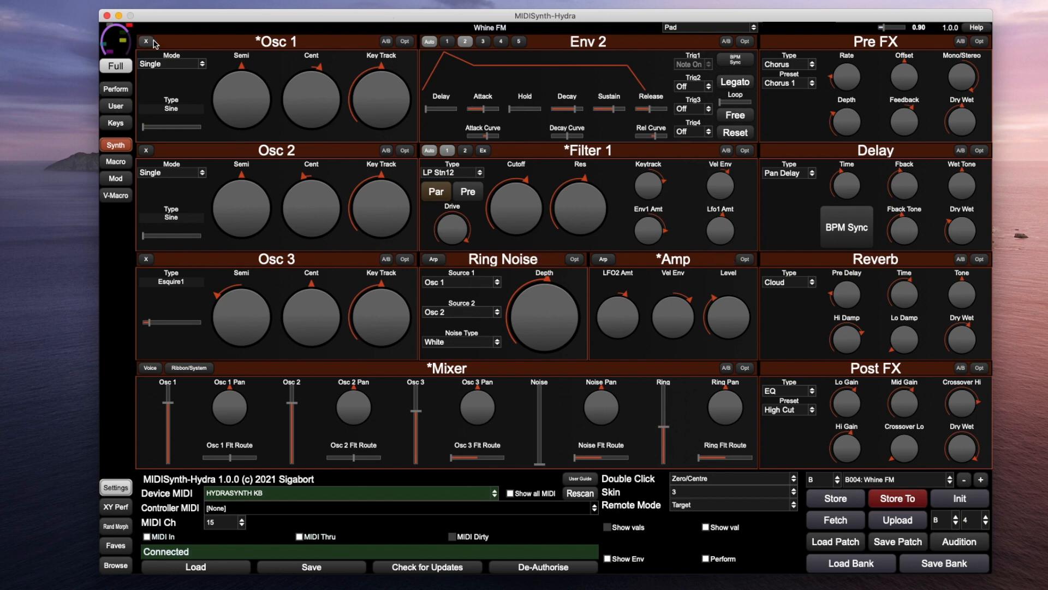
pyautogui.click(146, 41)
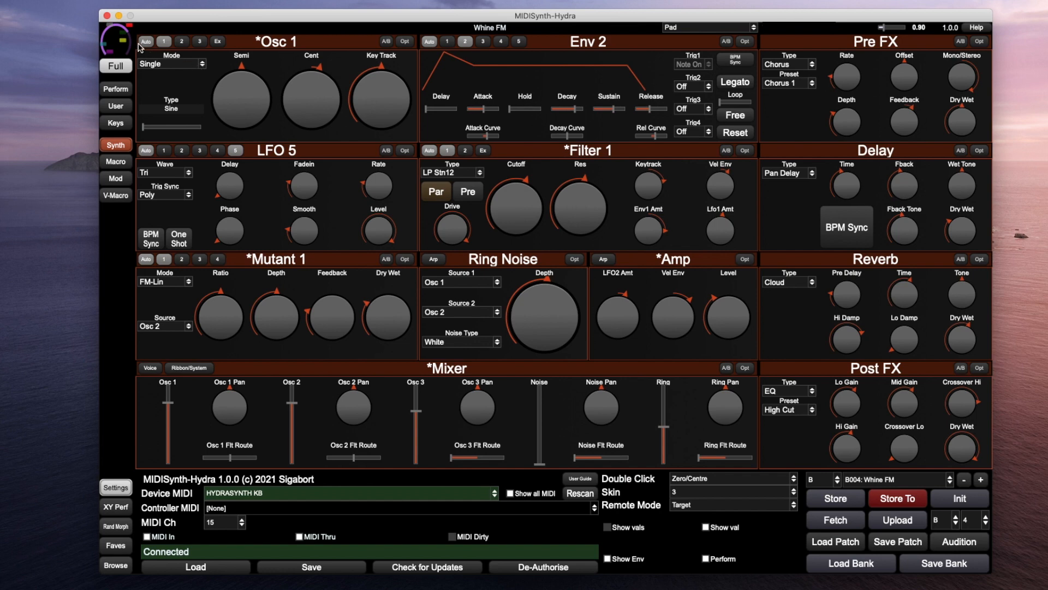
# Check the Macro and Mod matrix pages, show the Rand Morph panel, then return to Synth
pyautogui.click(116, 161)
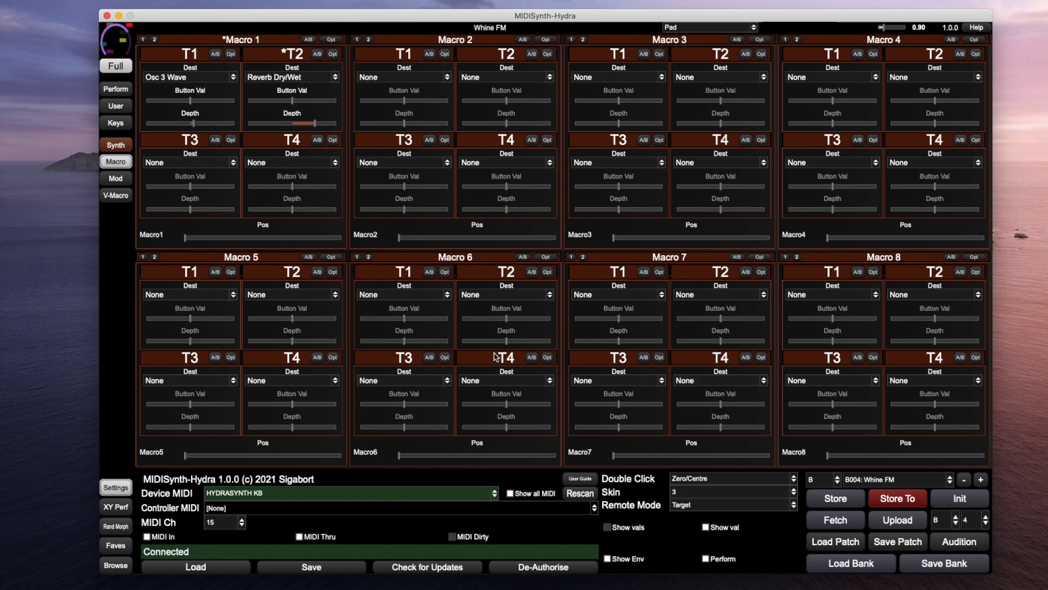
pyautogui.click(115, 179)
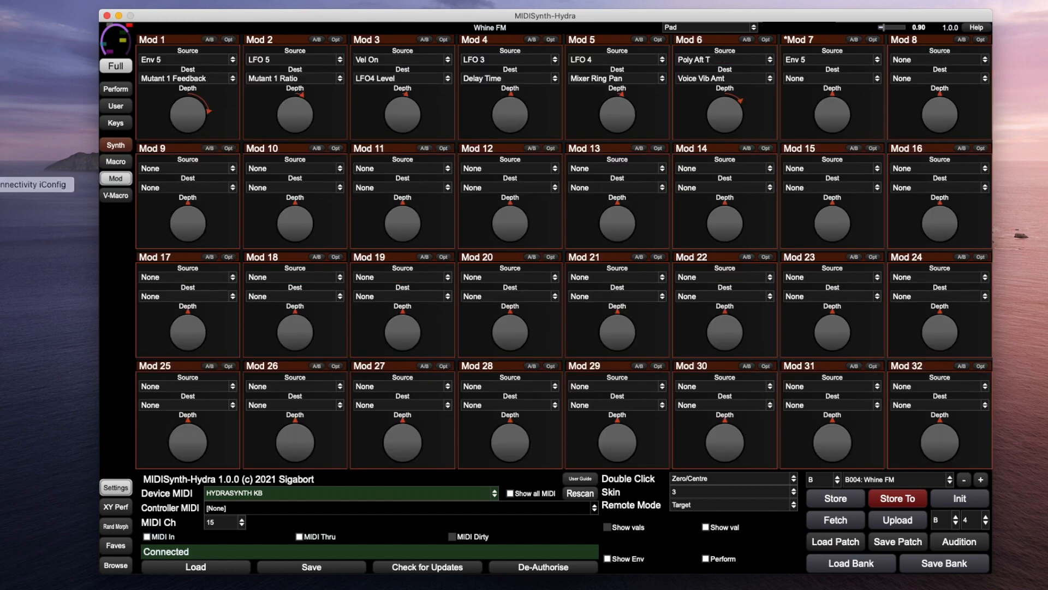
pyautogui.click(122, 530)
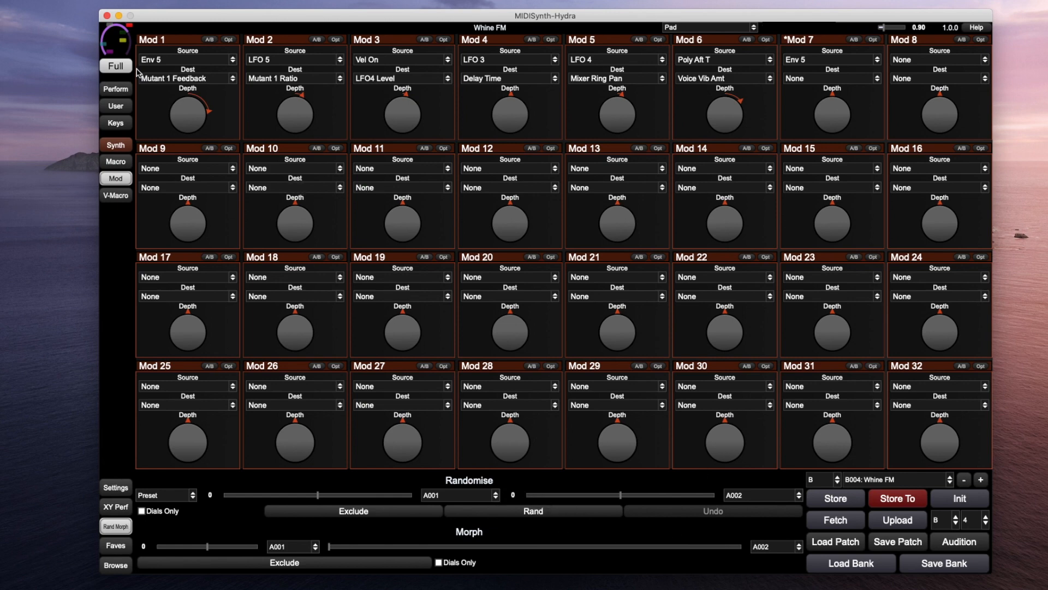
pyautogui.click(116, 143)
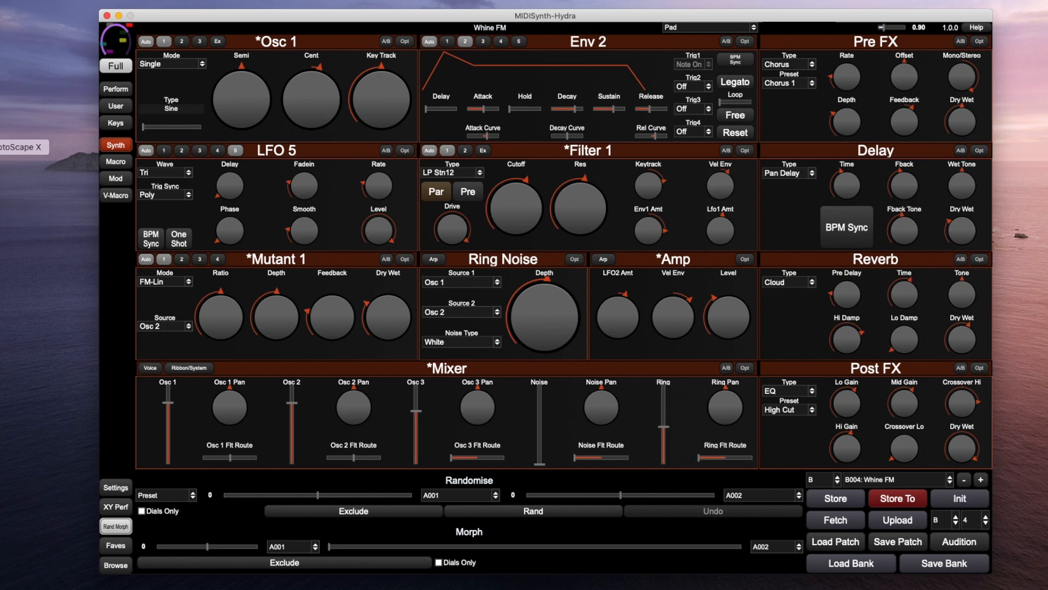
# Restore the MIDI Settings area and bring up the Filter 1 Res knob's mapping menu
pyautogui.click(116, 487)
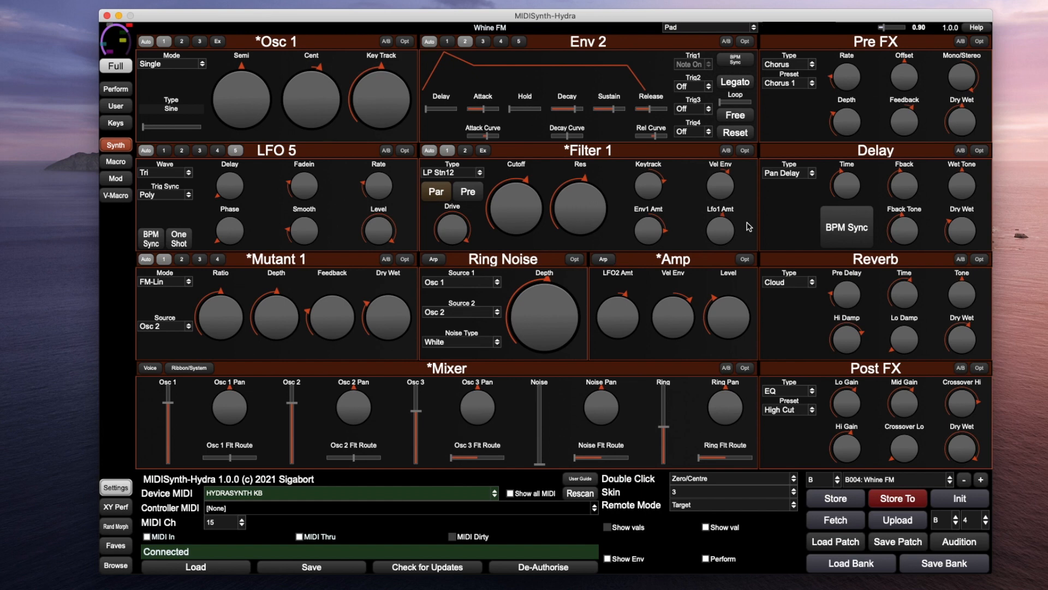
pyautogui.rightClick(580, 208)
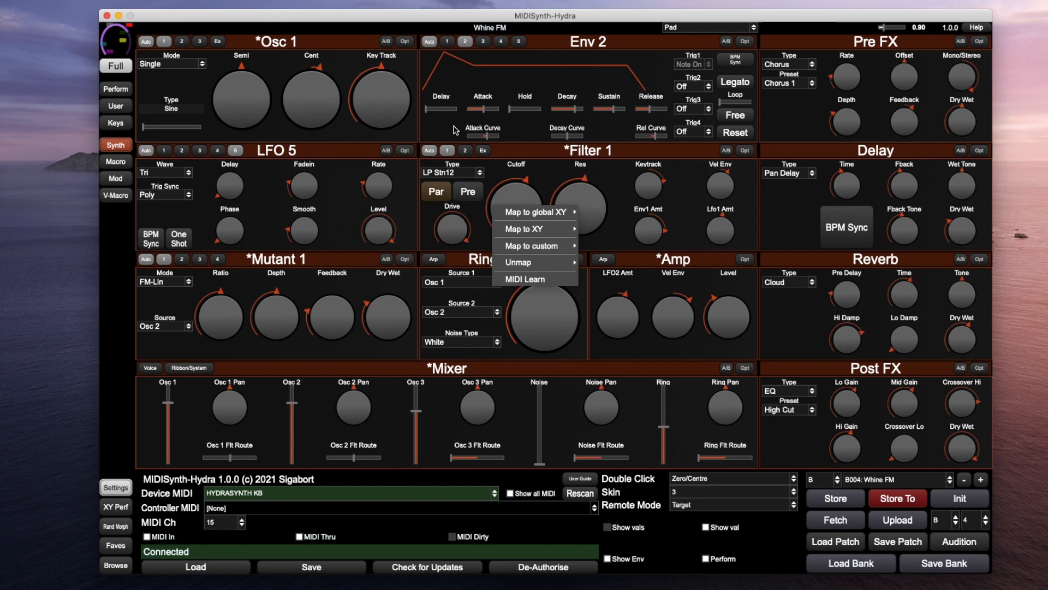
# Review Macro and Mod pages, leaving Mod 5 on Mixer Ring Pan, then return to Synth
pyautogui.click(116, 162)
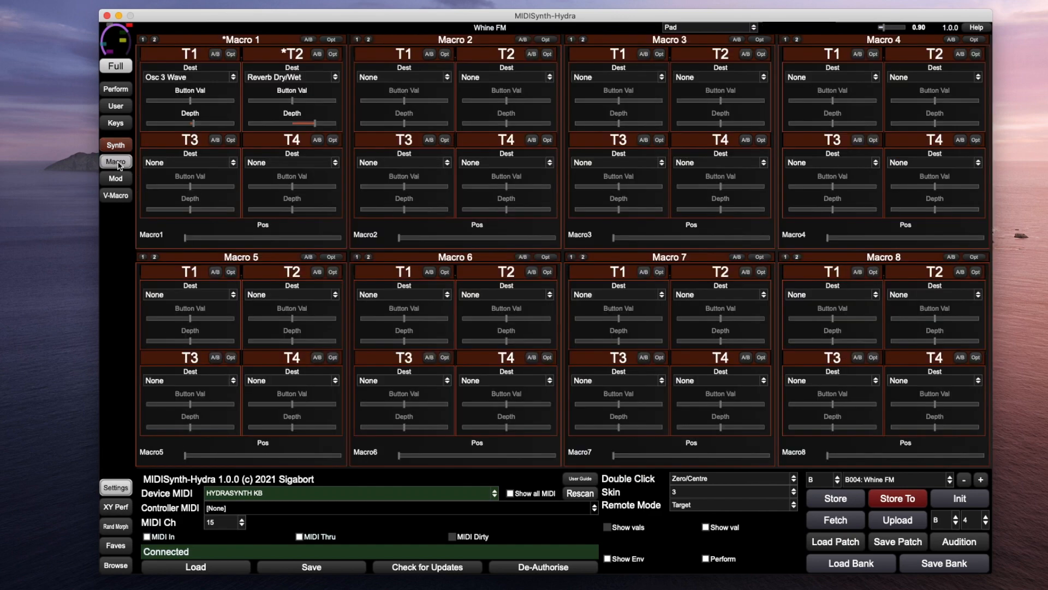
pyautogui.click(116, 178)
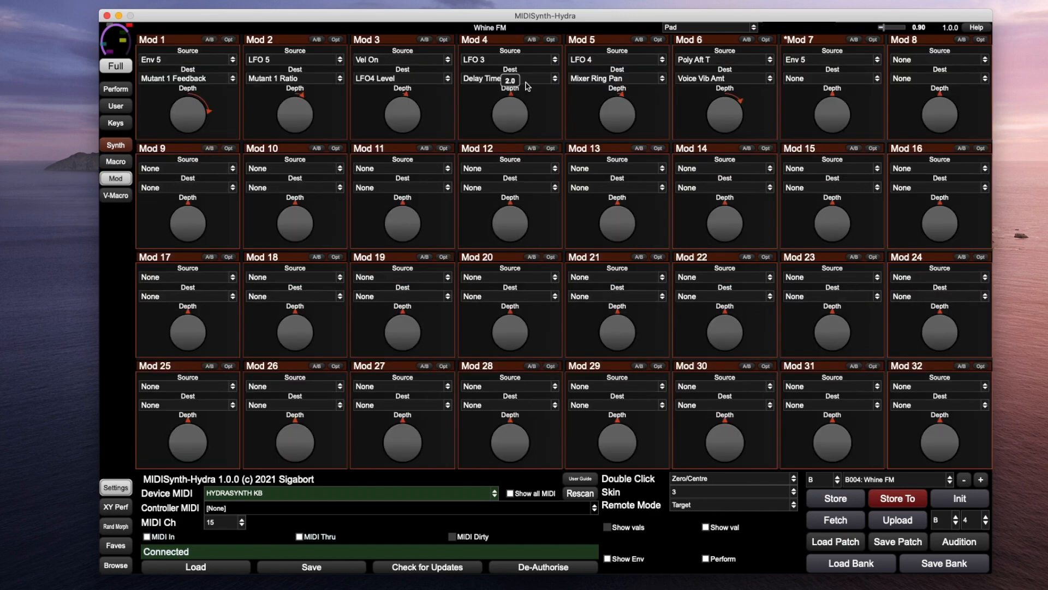
pyautogui.click(640, 80)
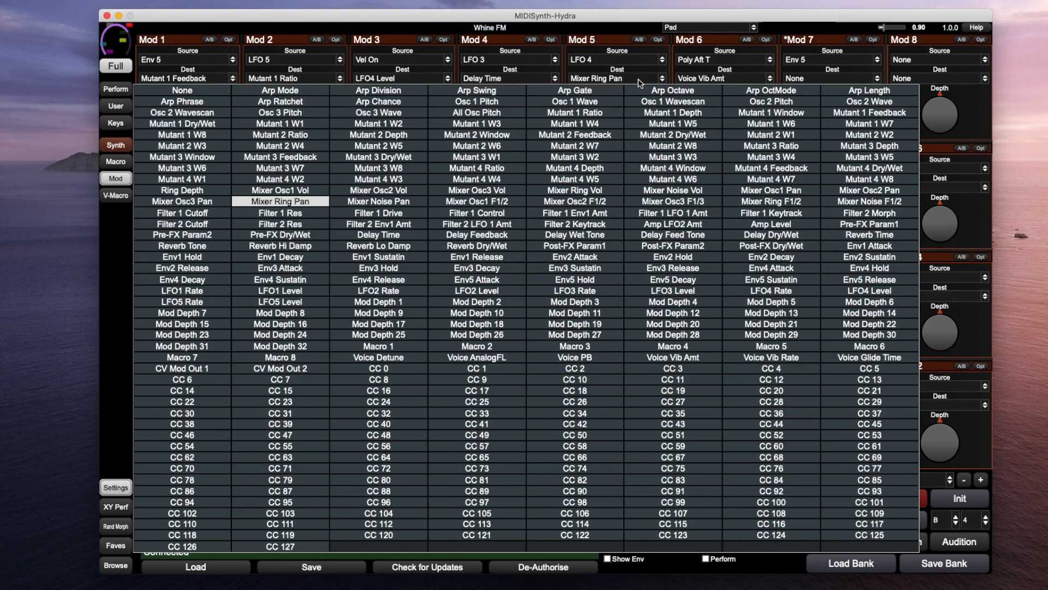
pyautogui.click(115, 146)
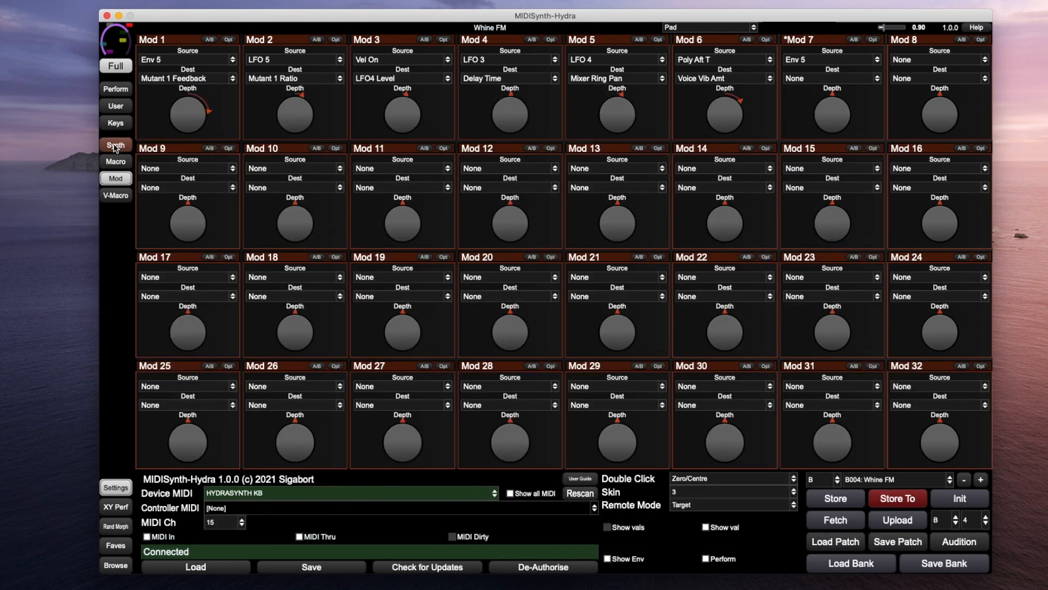
pyautogui.click(115, 146)
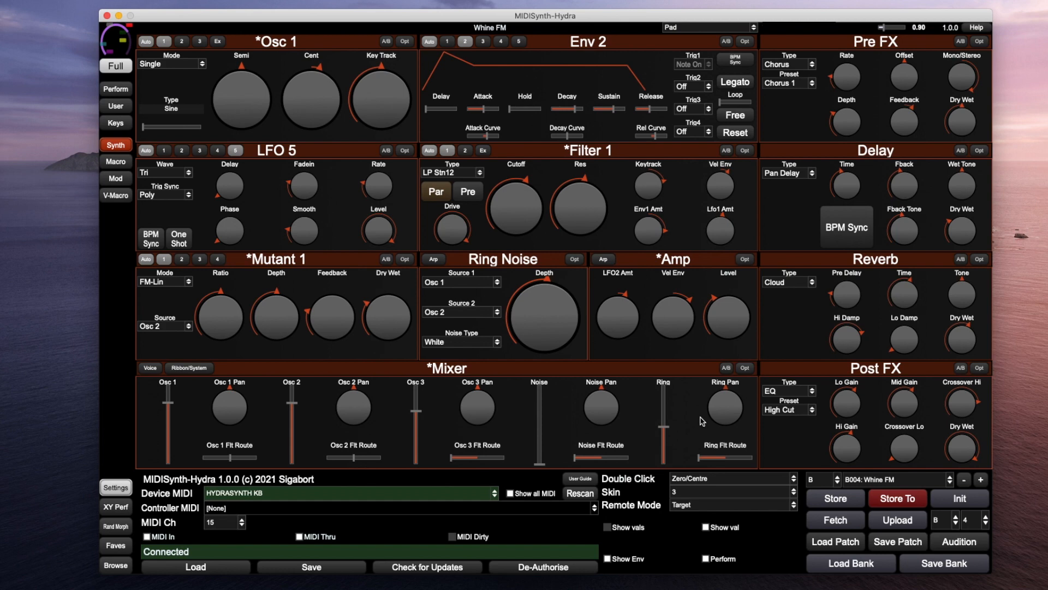
pyautogui.click(405, 151)
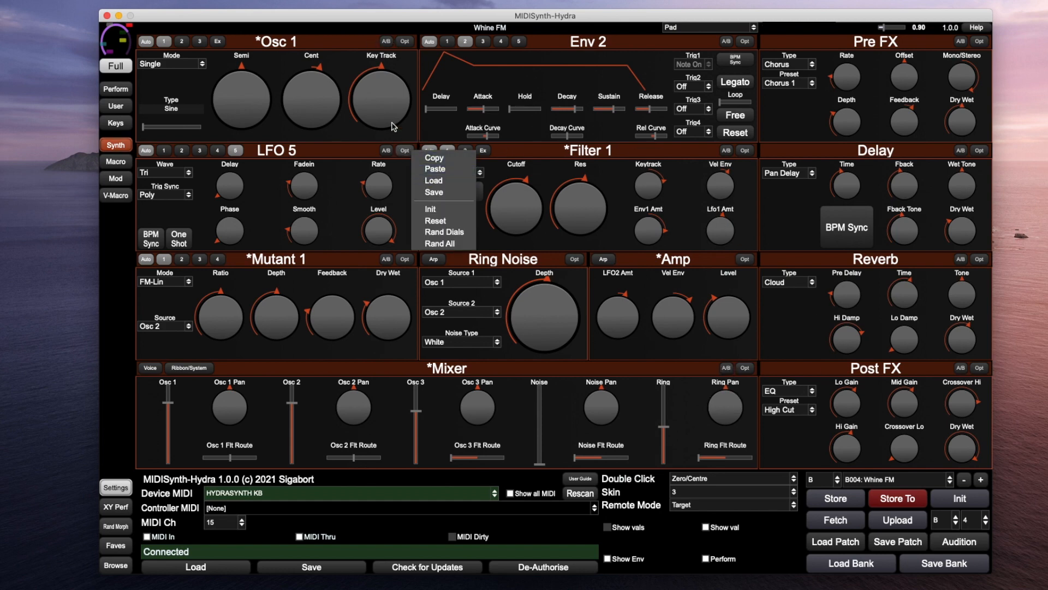
pyautogui.click(643, 157)
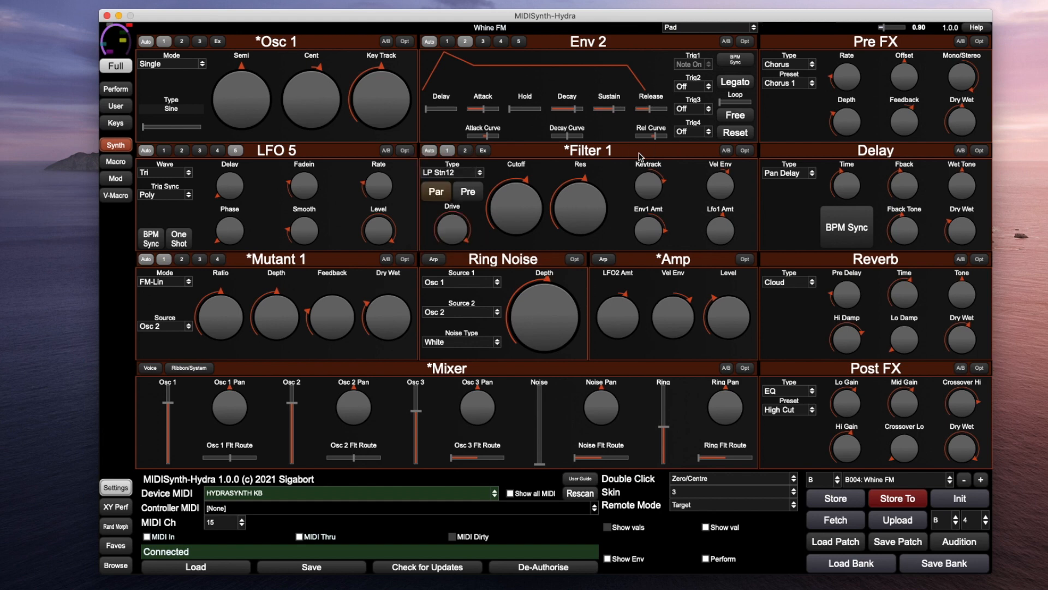
pyautogui.click(484, 150)
pyautogui.click(754, 494)
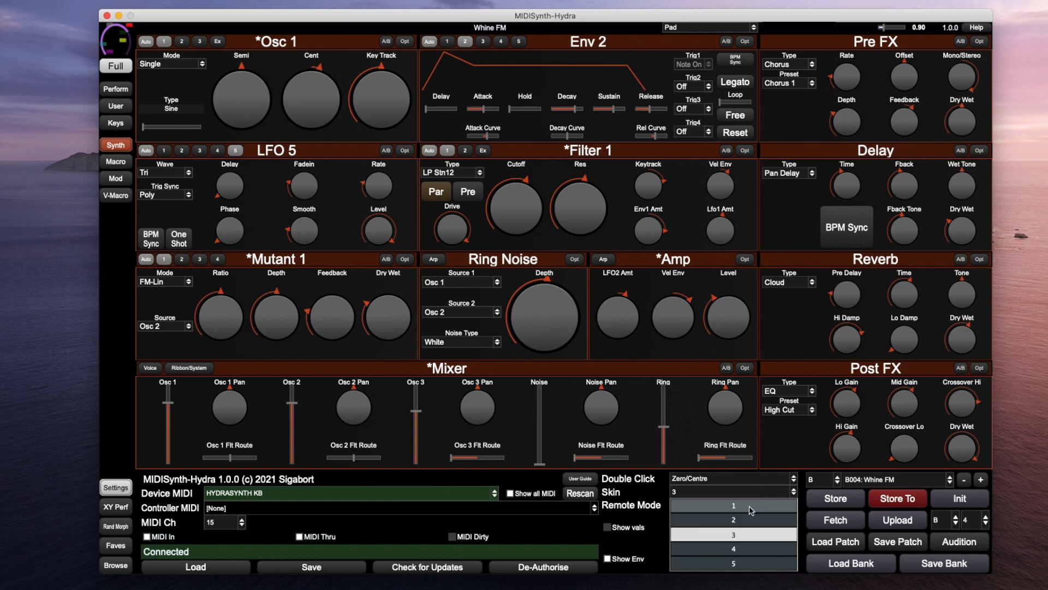
pyautogui.click(752, 507)
pyautogui.click(747, 495)
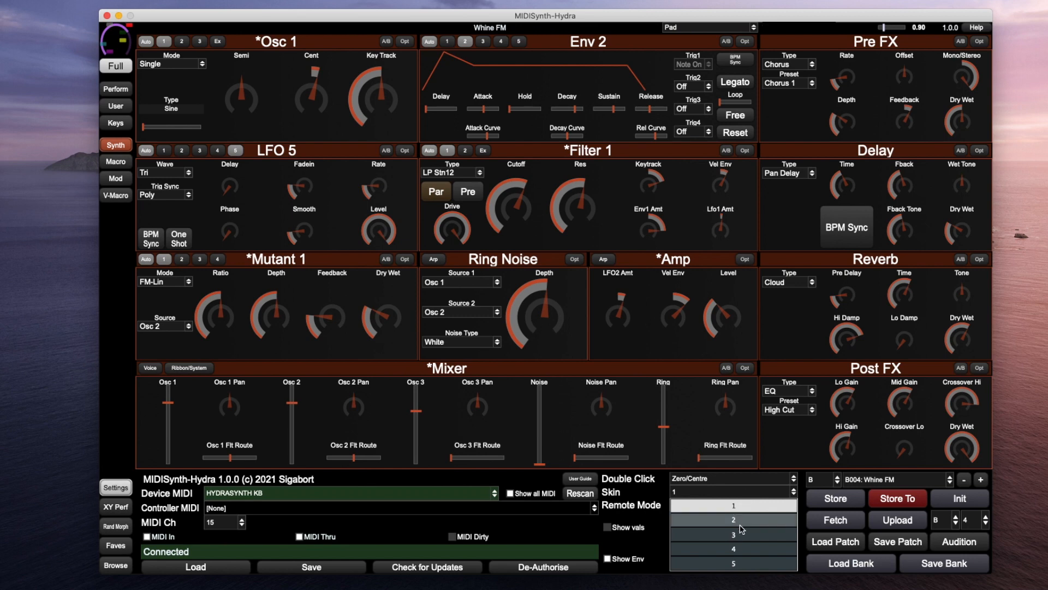
pyautogui.click(738, 520)
pyautogui.click(742, 495)
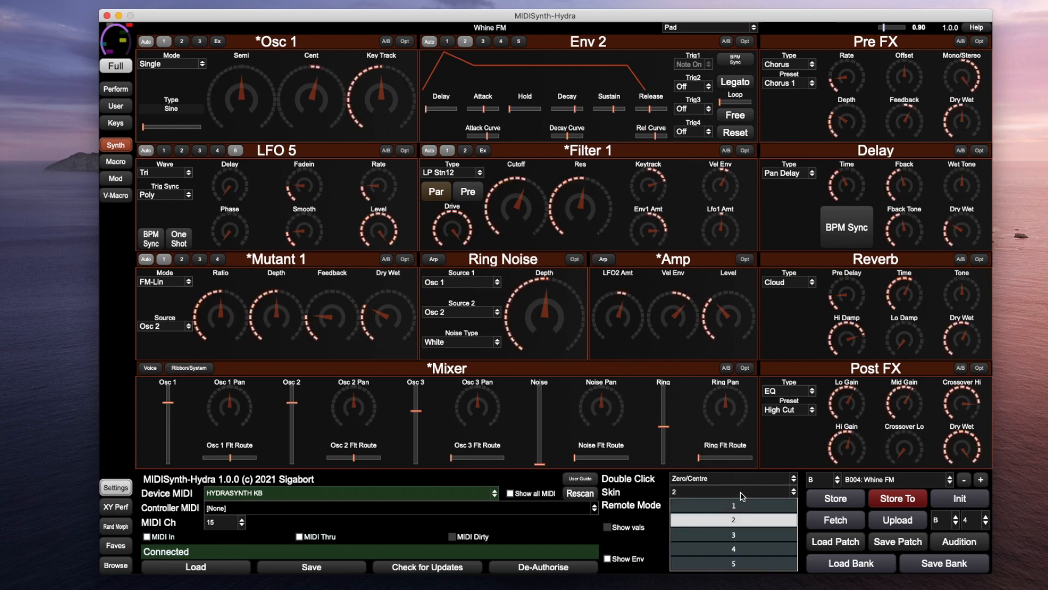
pyautogui.click(734, 534)
pyautogui.click(731, 494)
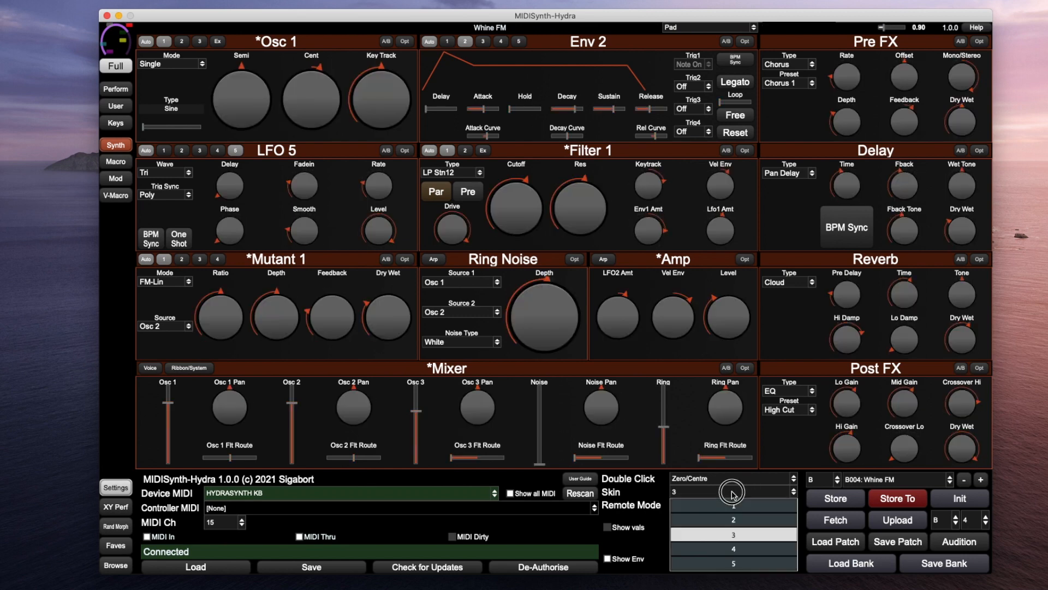
pyautogui.click(744, 549)
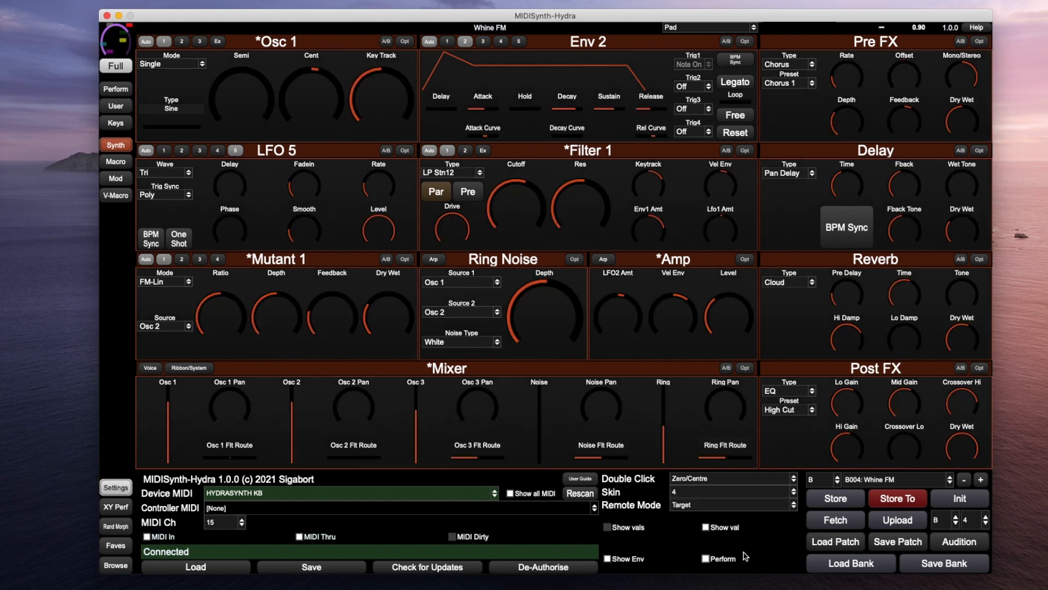
pyautogui.click(737, 498)
pyautogui.click(748, 565)
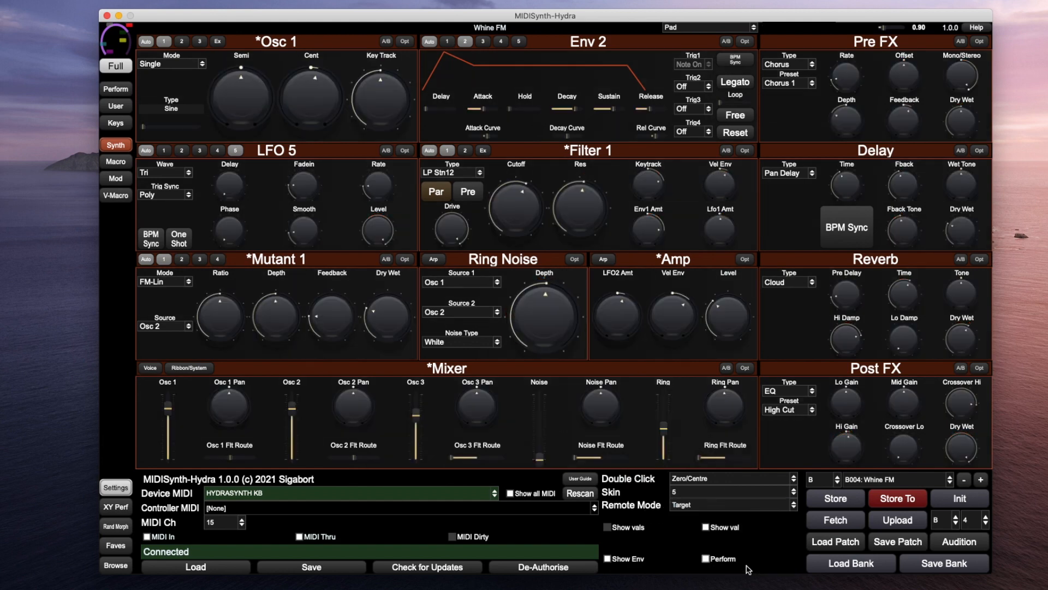
pyautogui.click(720, 493)
pyautogui.click(753, 536)
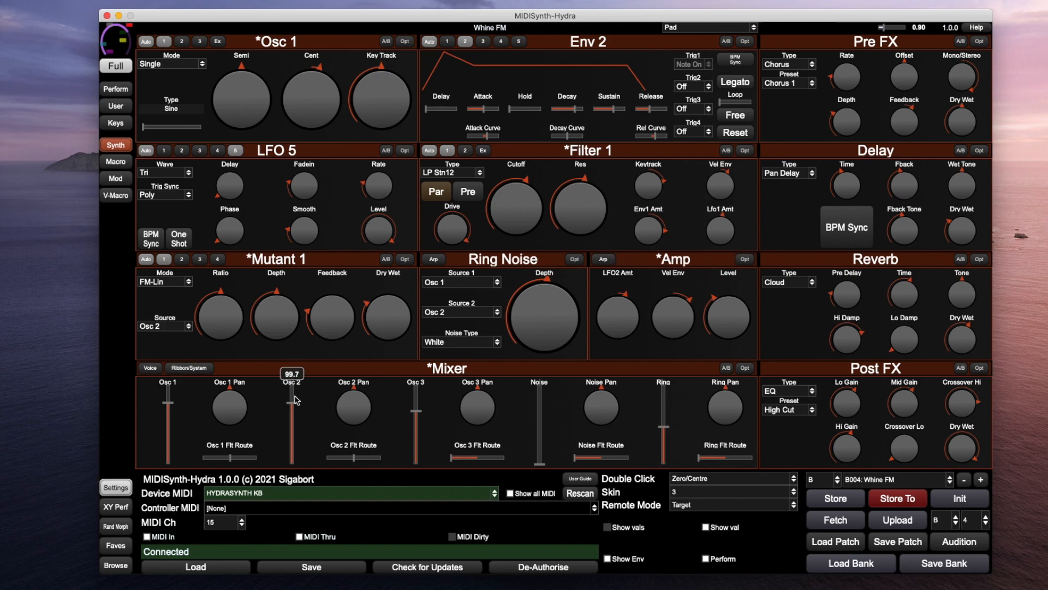
# View the macro page, then switch arpeggiator Latch on and back off
pyautogui.click(115, 162)
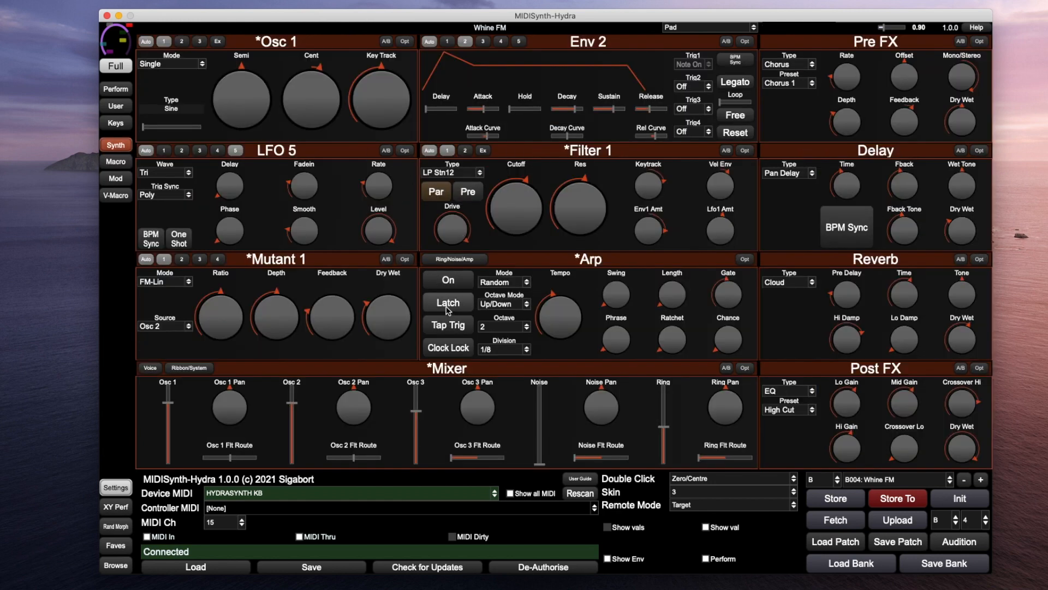
pyautogui.click(447, 307)
pyautogui.click(447, 308)
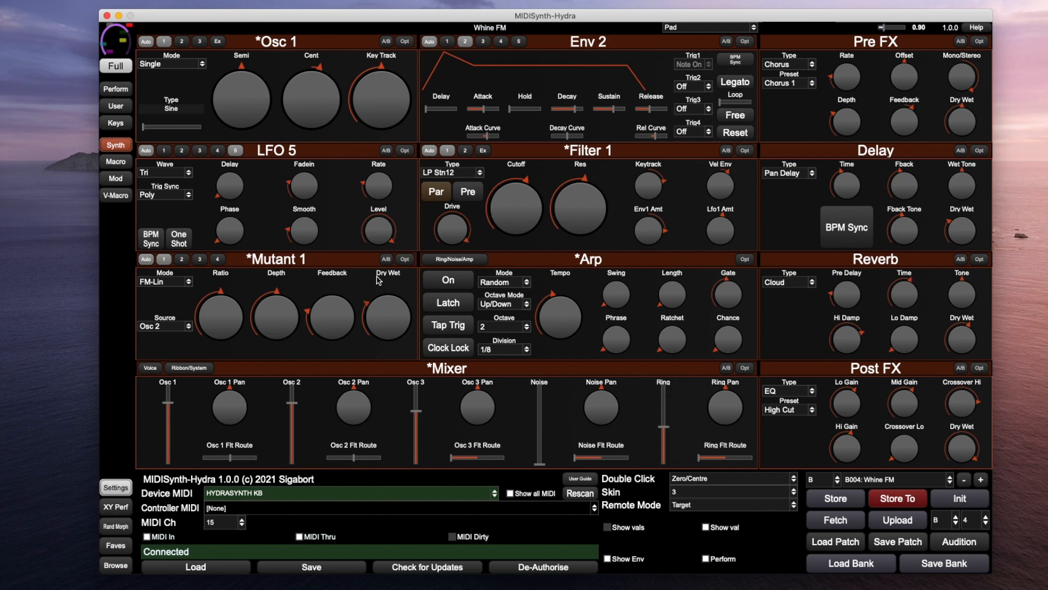
pyautogui.moveTo(577, 283)
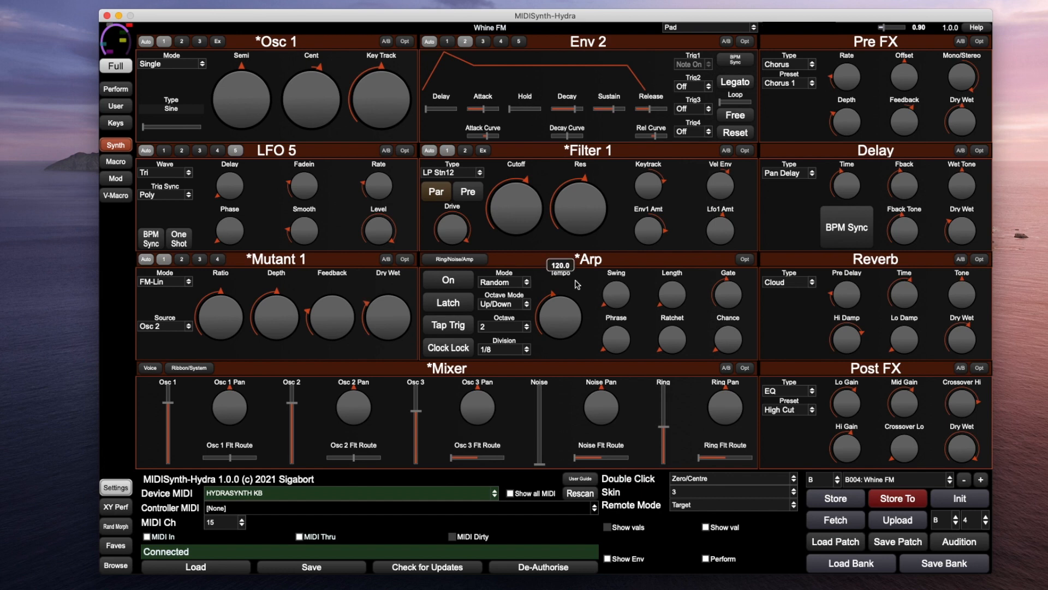